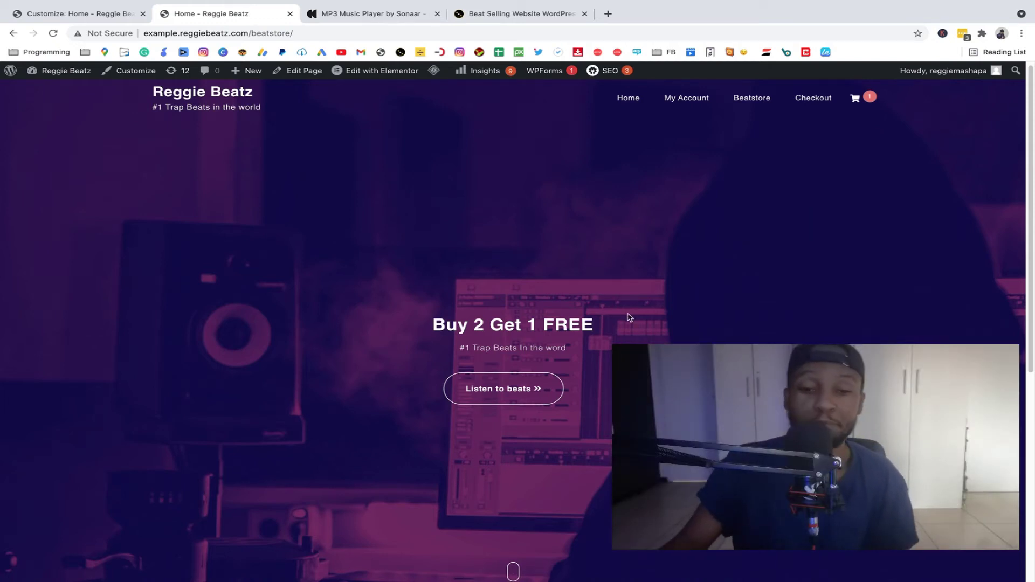
# Step: Go to the WordPress admin dashboard and open the plugin search
pyautogui.scroll(-3, 657, 311)
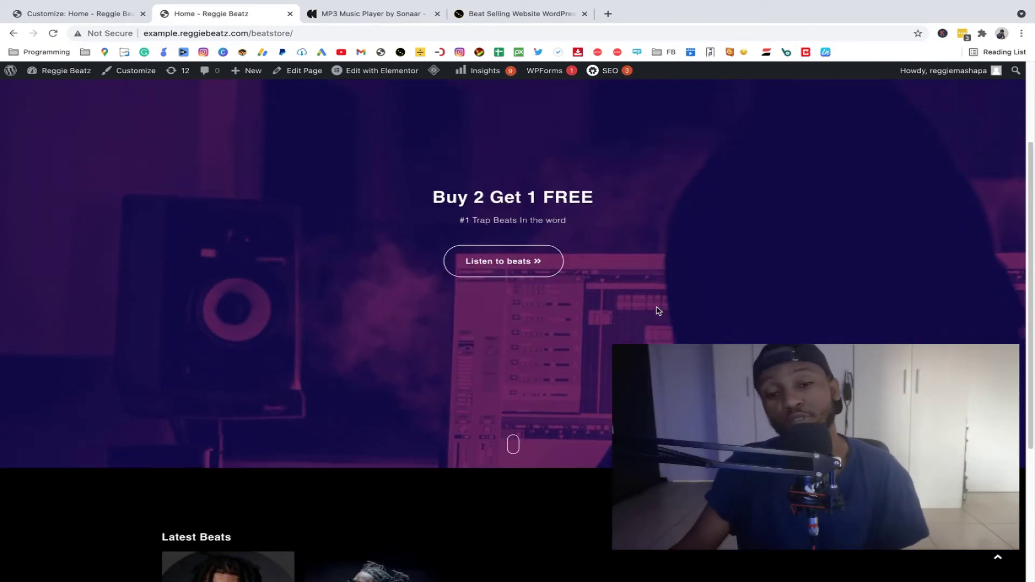
pyautogui.scroll(-4, 656, 311)
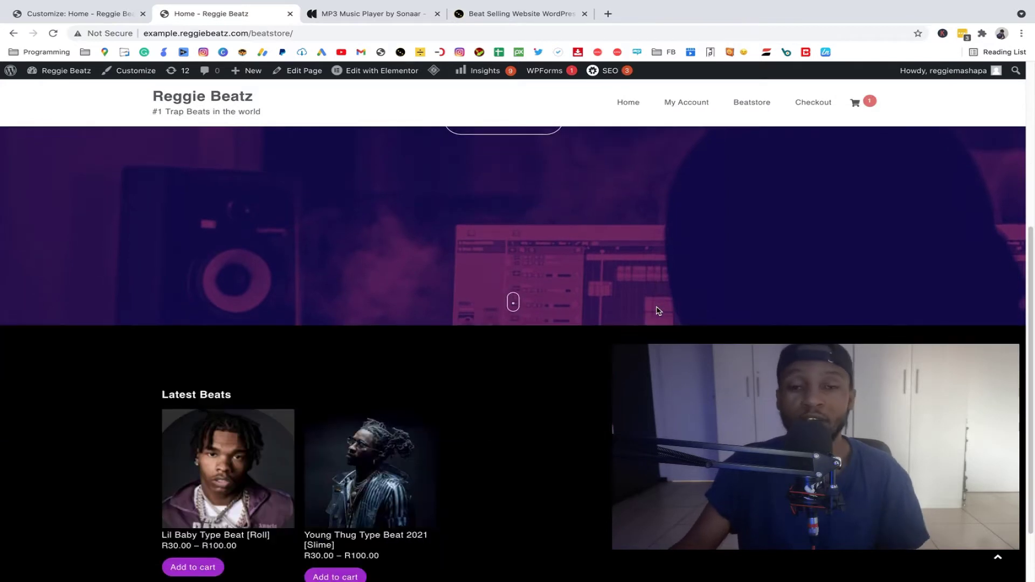
pyautogui.scroll(7, 657, 311)
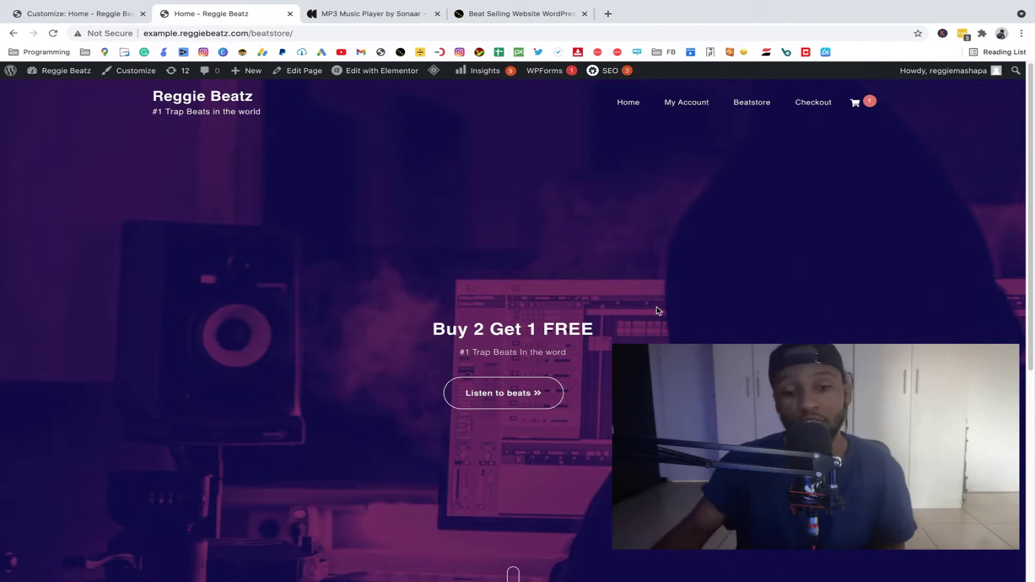
pyautogui.scroll(-6, 677, 291)
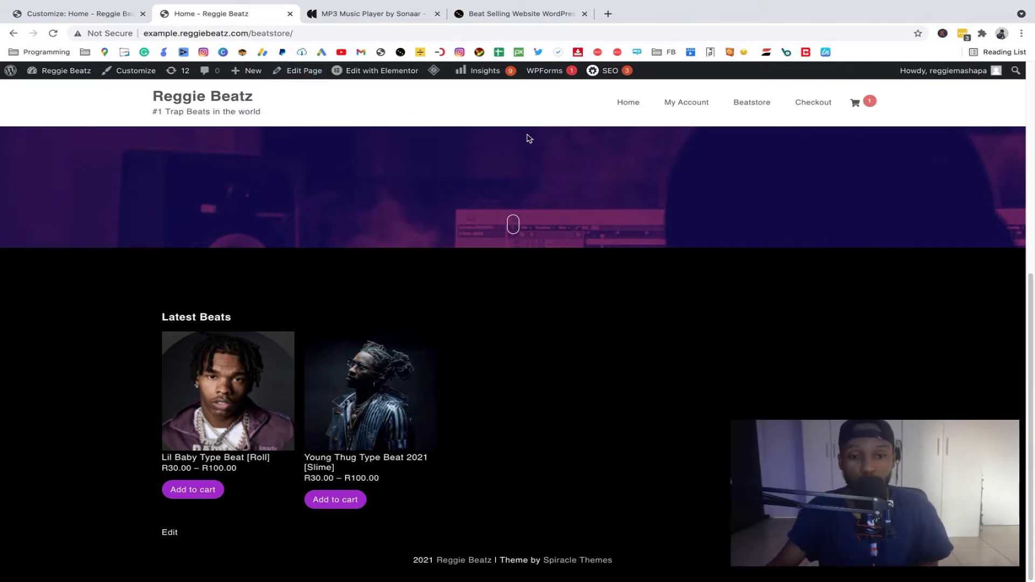
pyautogui.scroll(5, 440, 237)
pyautogui.moveTo(67, 73)
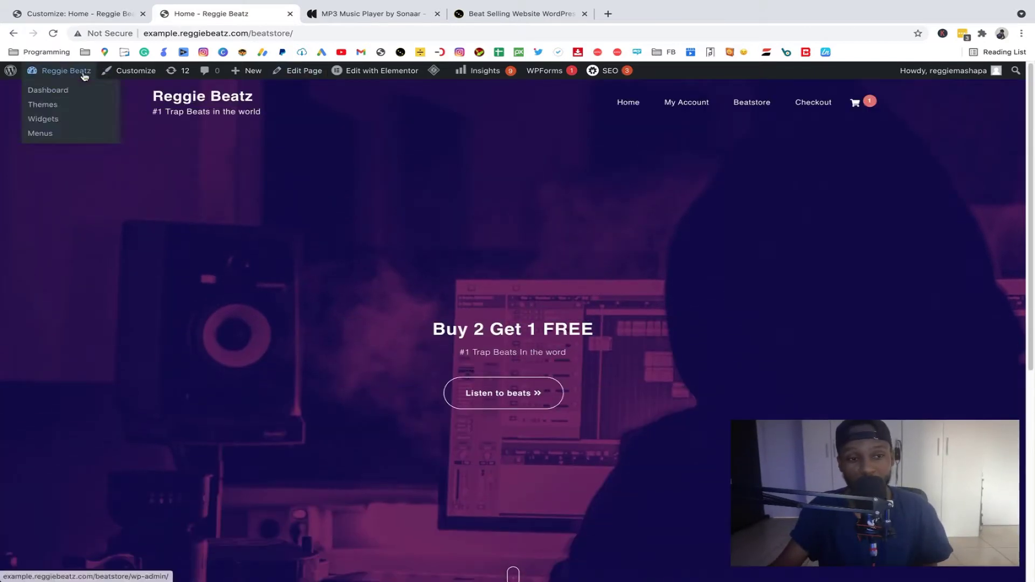
pyautogui.click(65, 93)
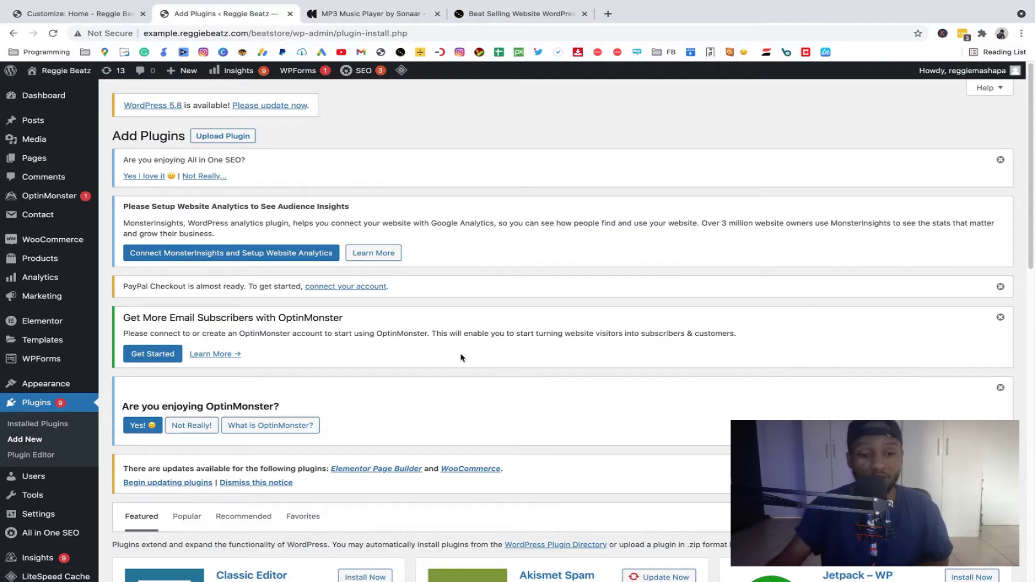
pyautogui.scroll(-6, 464, 351)
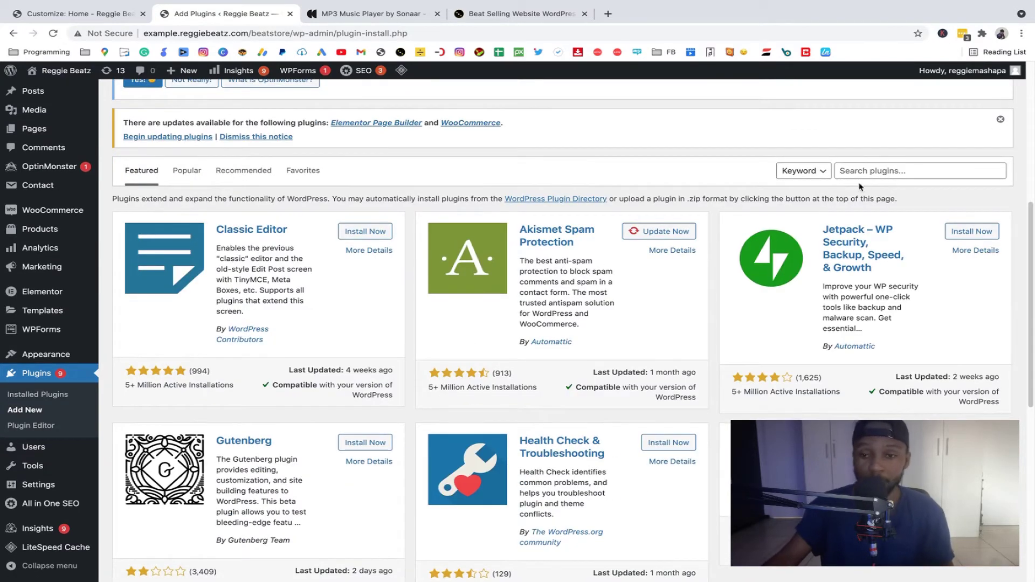
pyautogui.click(873, 172)
# Step: Search plugins for 'sonaar' and install MP3 Audio Player by Sonaar
pyautogui.scroll(1, 695, 186)
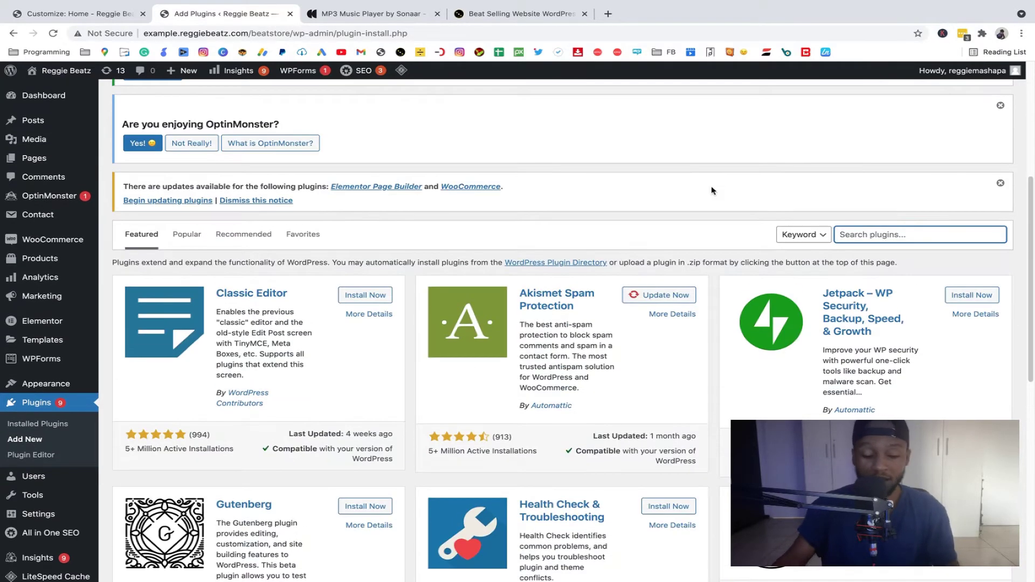
pyautogui.write('so')
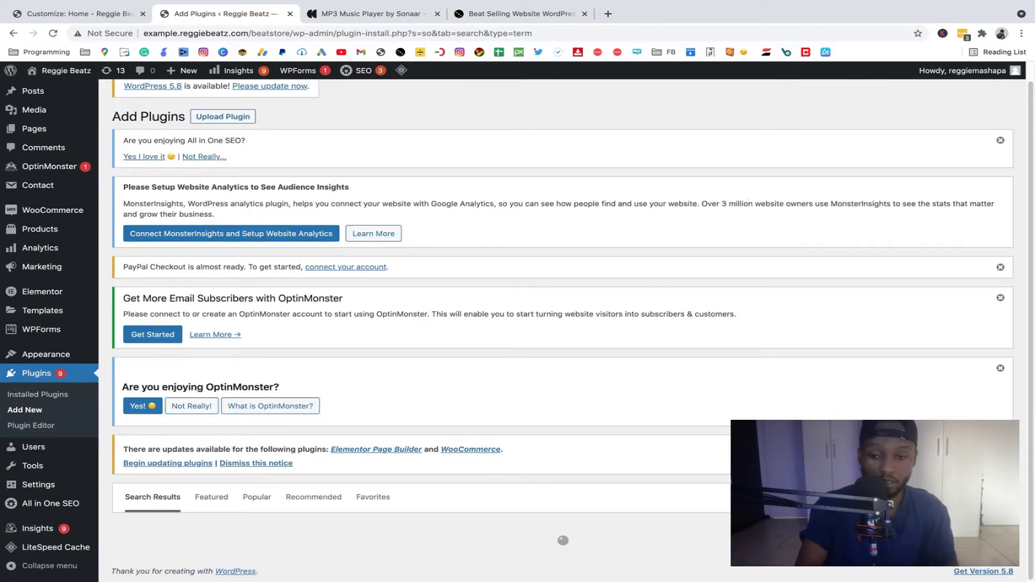
pyautogui.scroll(-5, 563, 419)
pyautogui.write('naar')
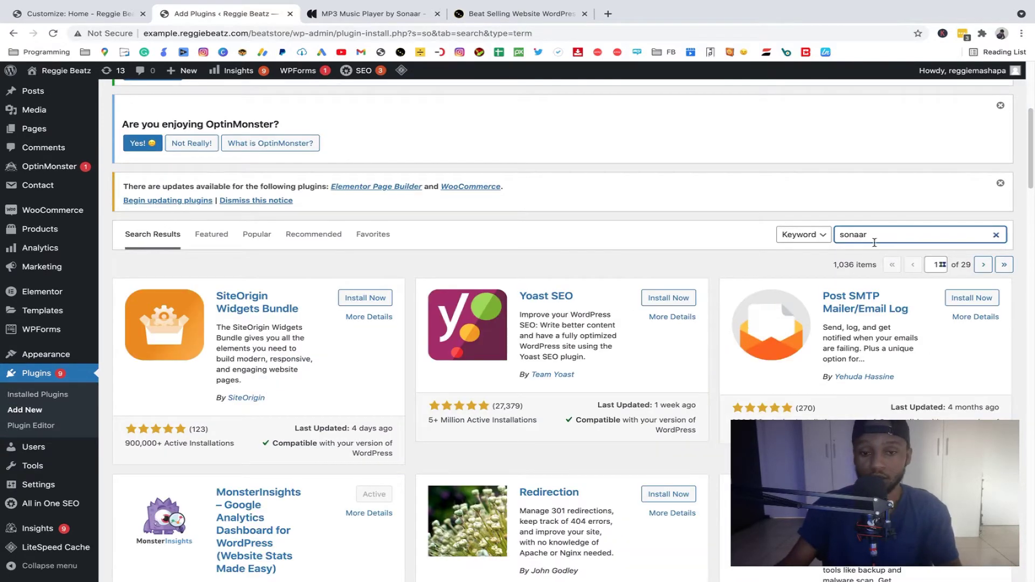
pyautogui.scroll(-5, 839, 282)
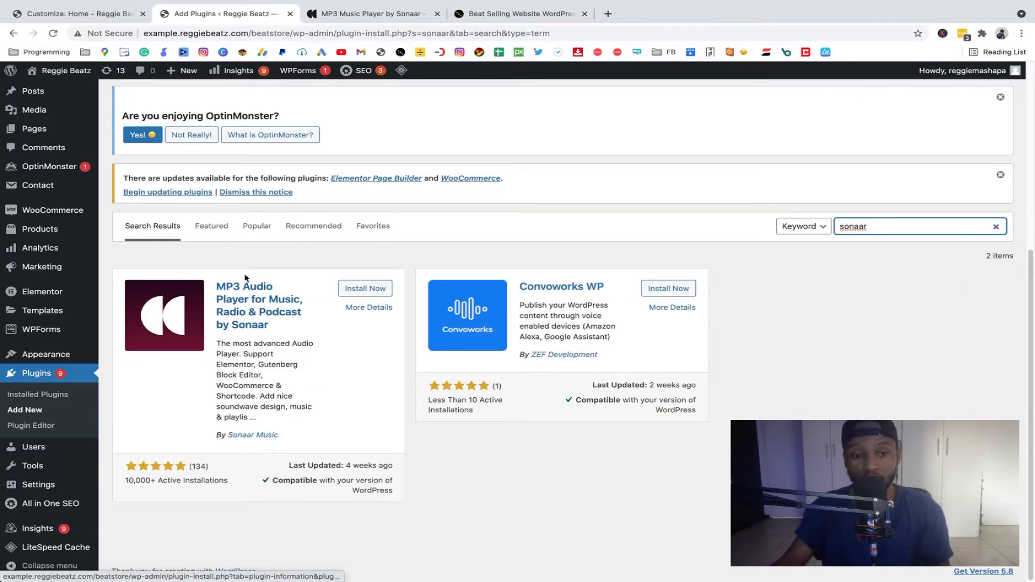
pyautogui.click(366, 296)
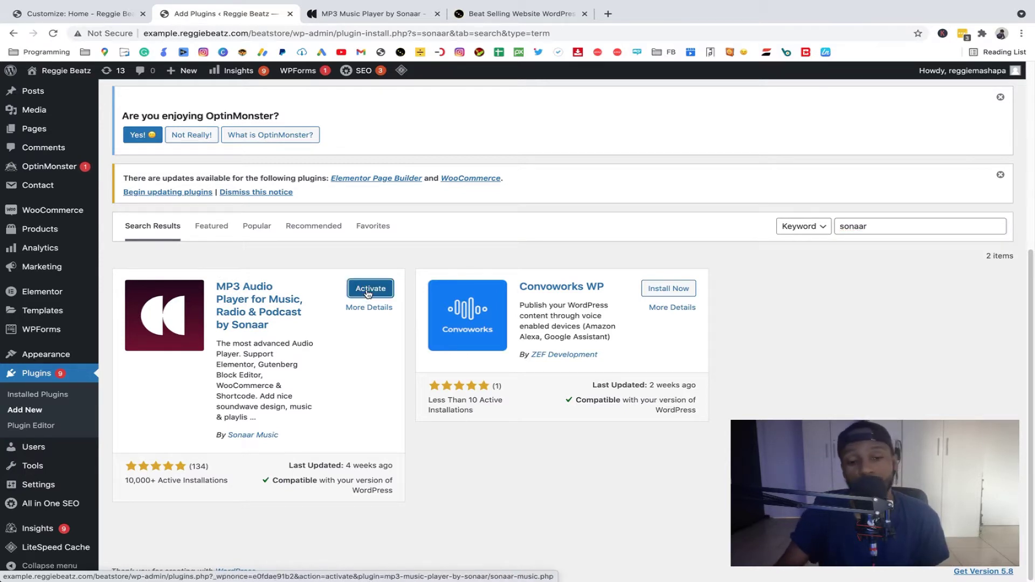
# Step: Activate the Sonaar plugin and save its MP3 Player settings with all post types enabled
pyautogui.click(369, 290)
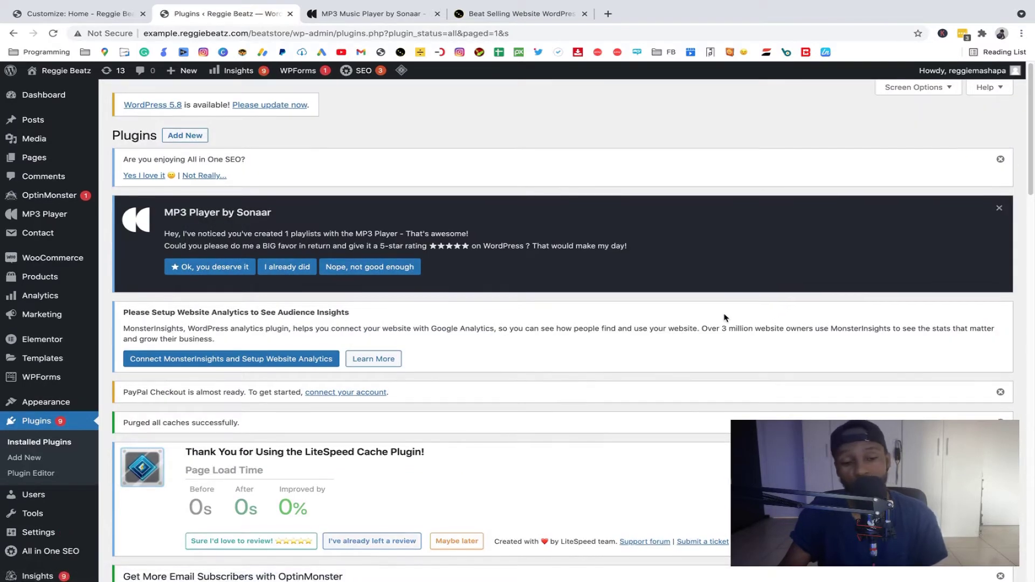
pyautogui.scroll(-1, 754, 312)
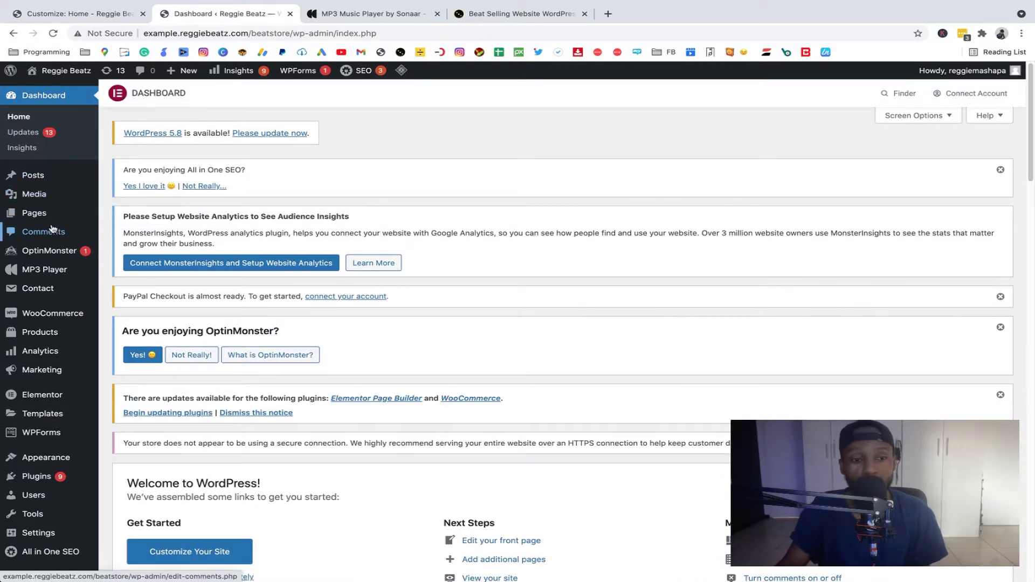
pyautogui.moveTo(38, 277)
pyautogui.click(148, 323)
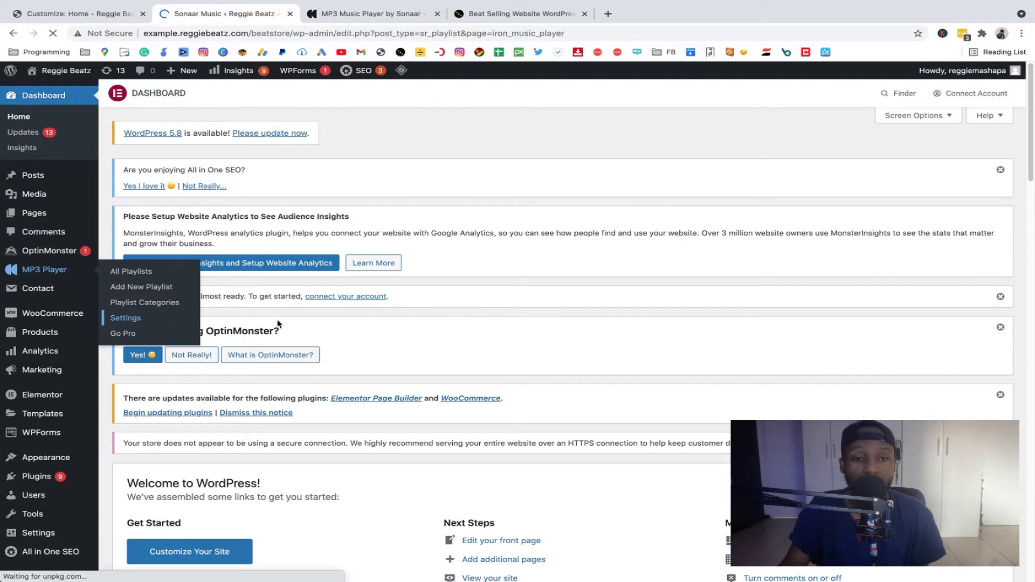
pyautogui.scroll(-5, 278, 323)
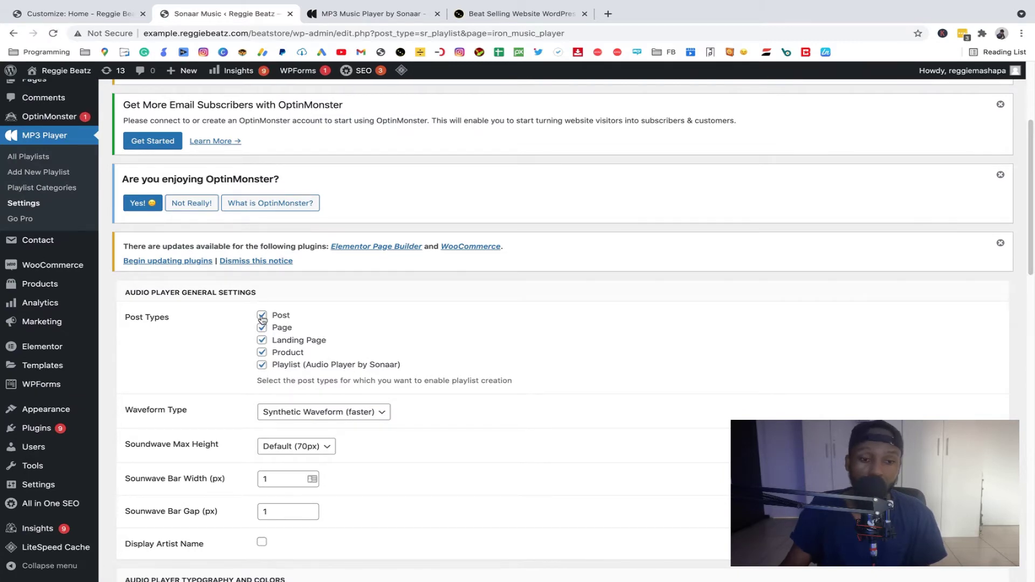
pyautogui.scroll(-20, 259, 331)
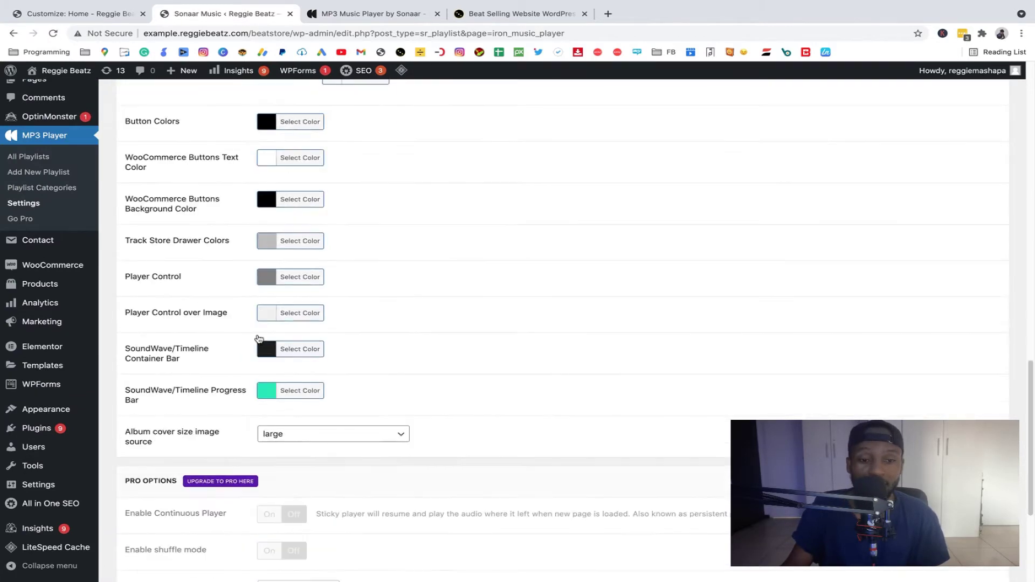
pyautogui.click(144, 533)
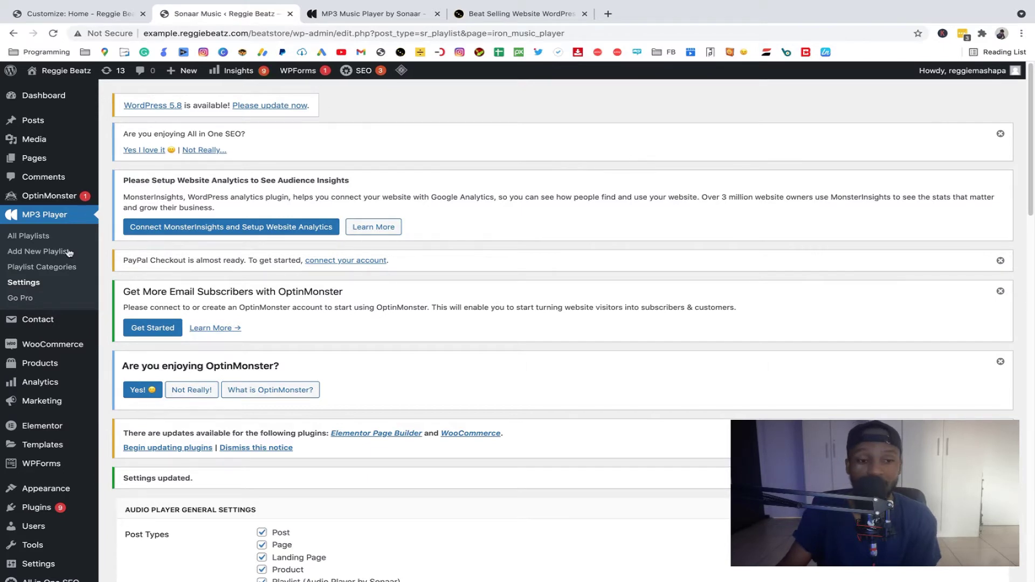
# Step: Trash the Latest Beats draft from All Playlists and start a new playlist
pyautogui.click(31, 242)
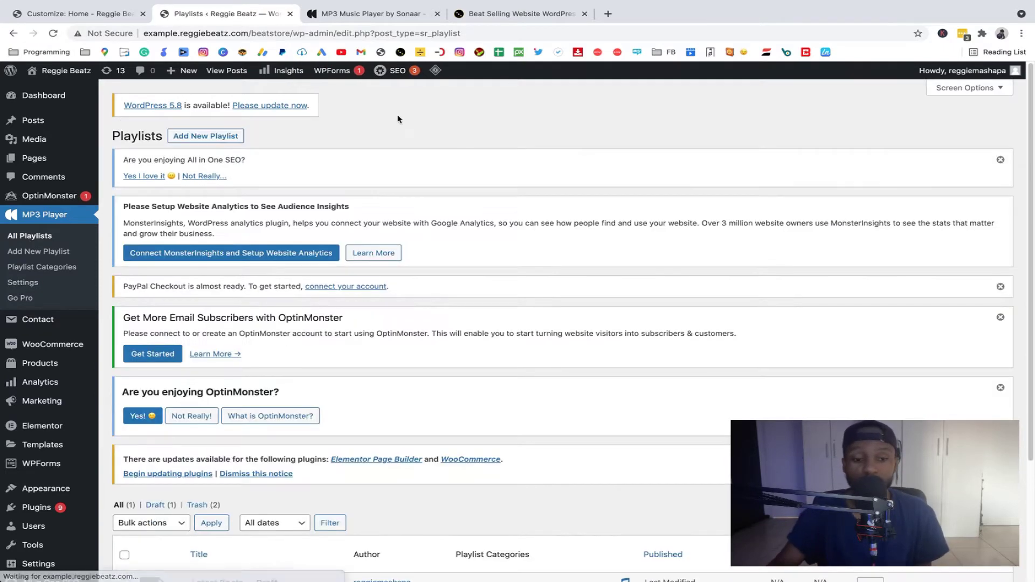
pyautogui.scroll(-3, 253, 478)
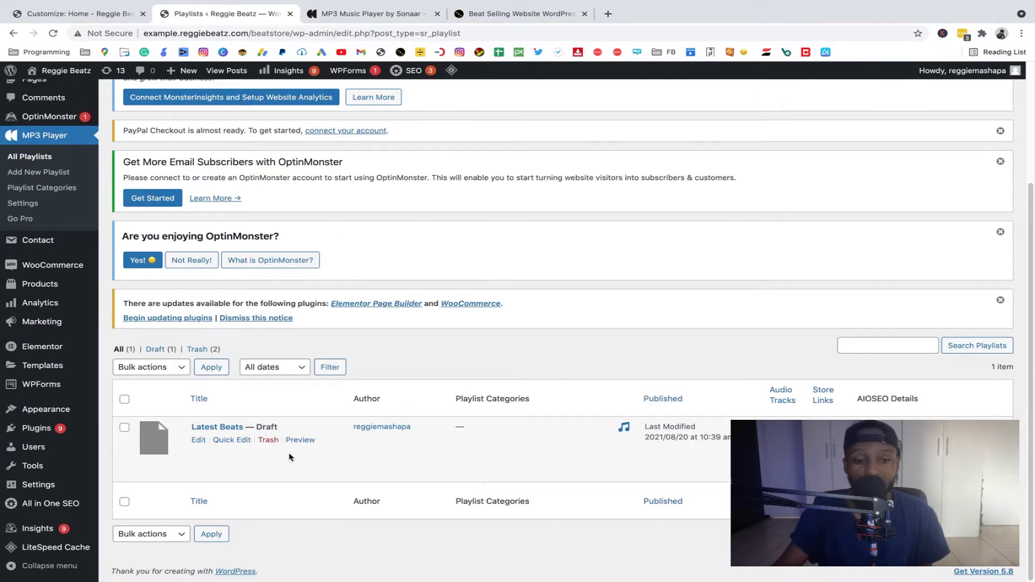
pyautogui.click(267, 441)
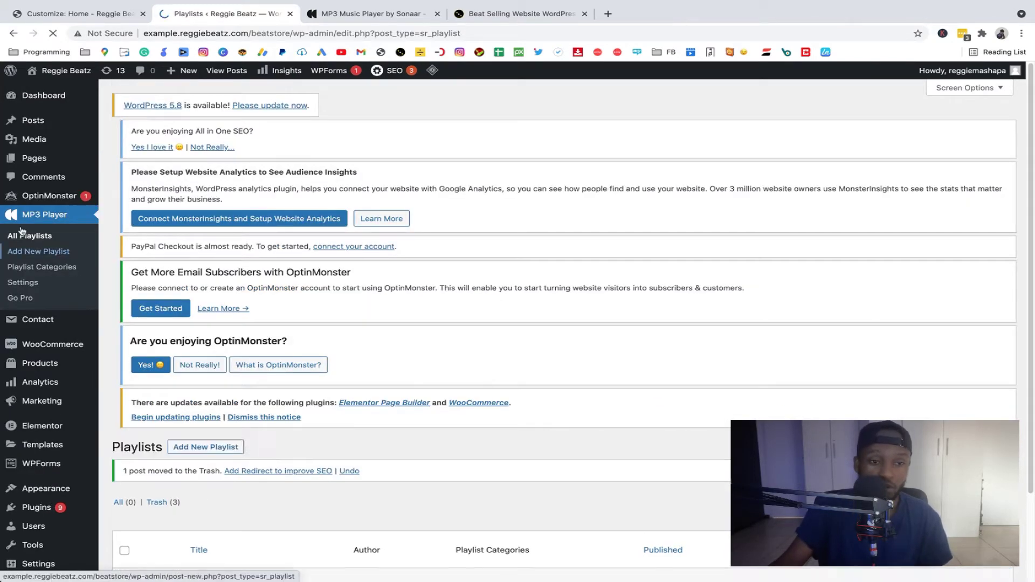
pyautogui.scroll(-3, 471, 371)
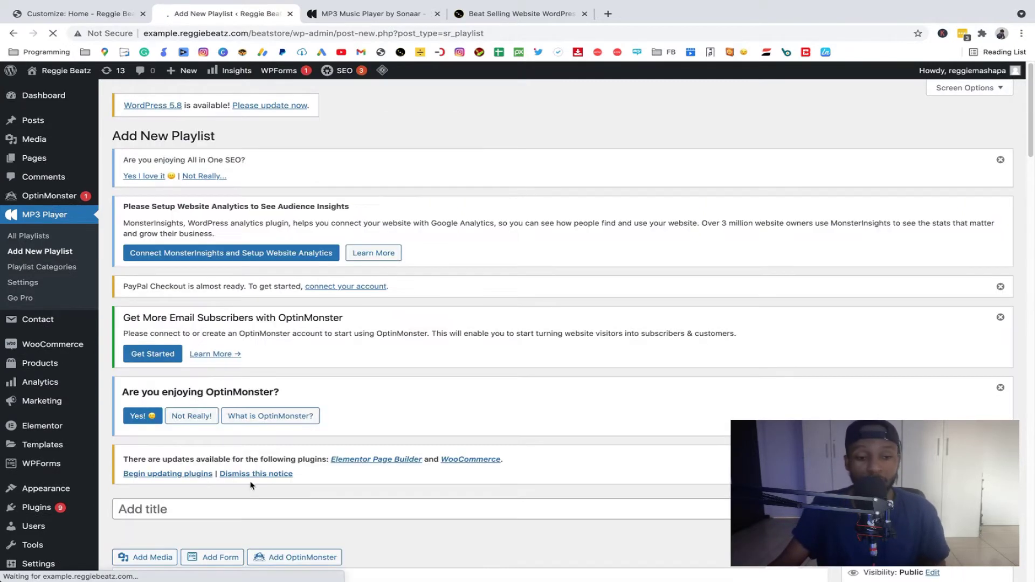
# Step: Title the new playlist 'Latest Beats' and bring up Track 1, set to Local MP3
pyautogui.scroll(-5, 238, 509)
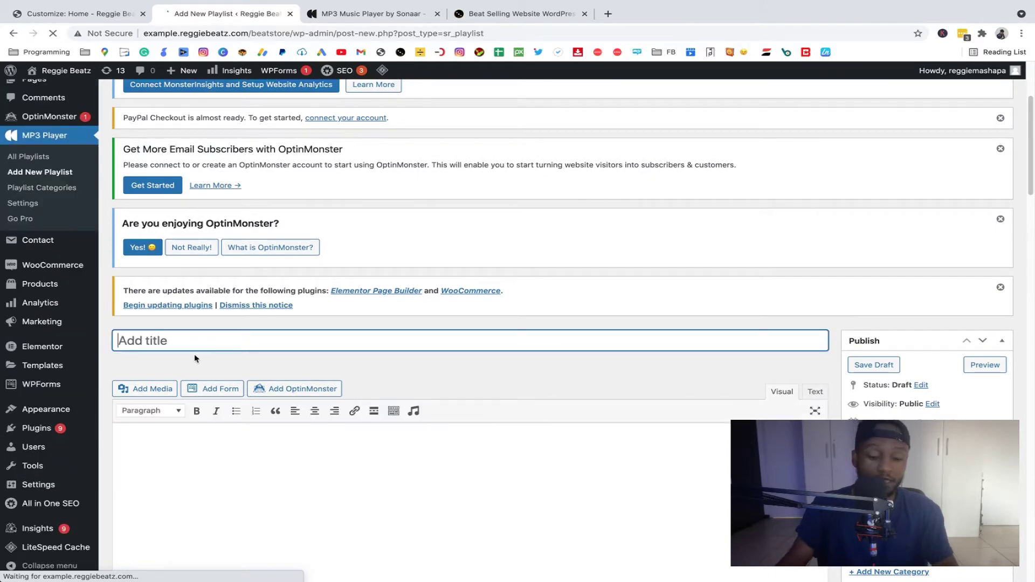
pyautogui.write('Lates')
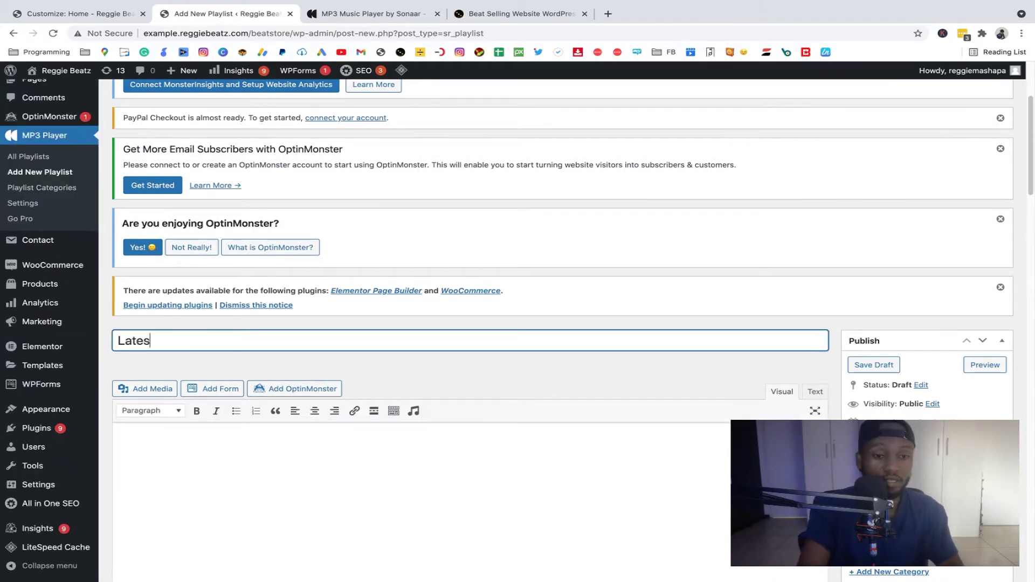
pyautogui.write('t Beats')
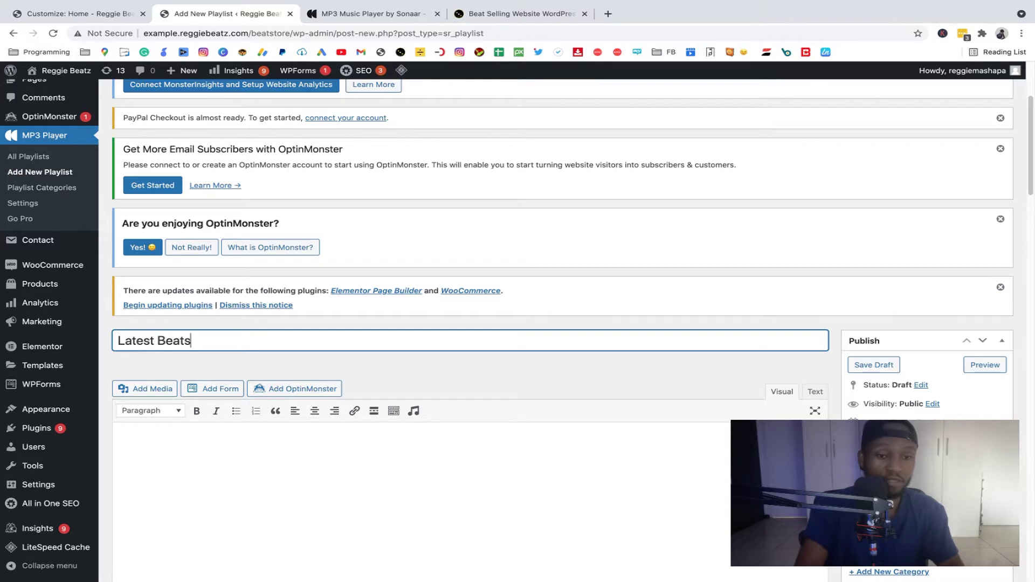
pyautogui.scroll(-3, 522, 237)
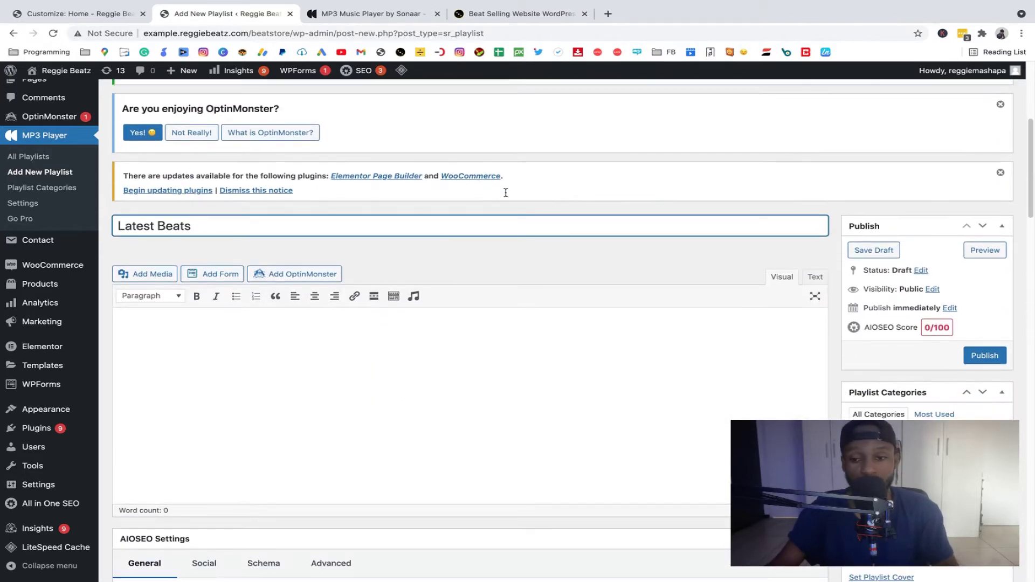
pyautogui.scroll(-9, 554, 243)
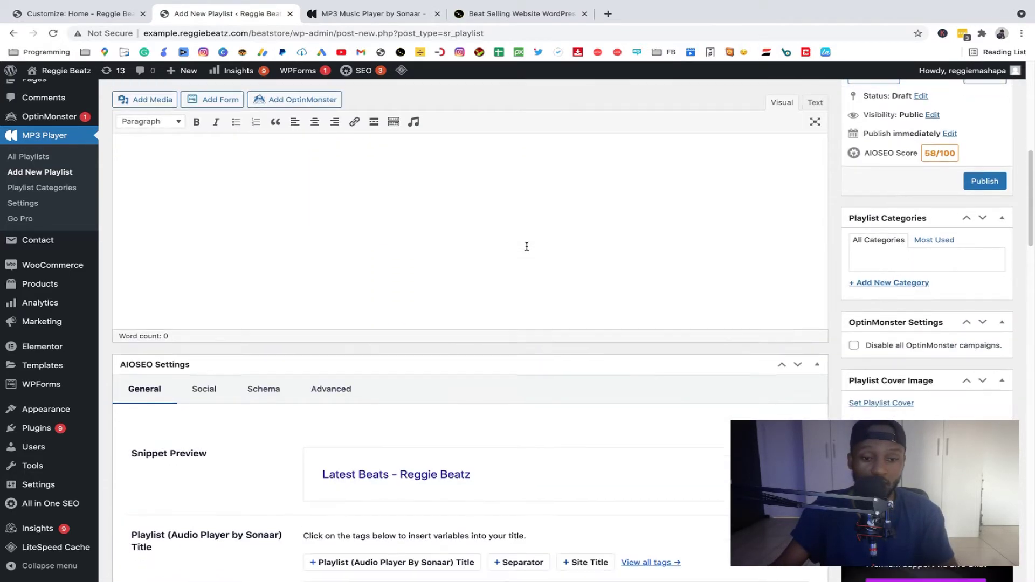
pyautogui.scroll(-13, 528, 249)
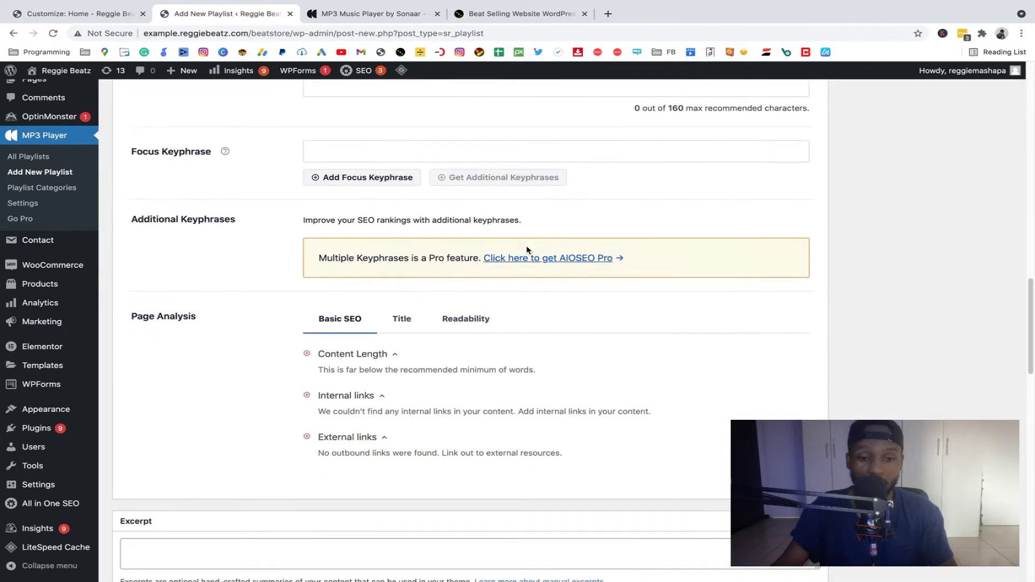
pyautogui.scroll(-3, 527, 249)
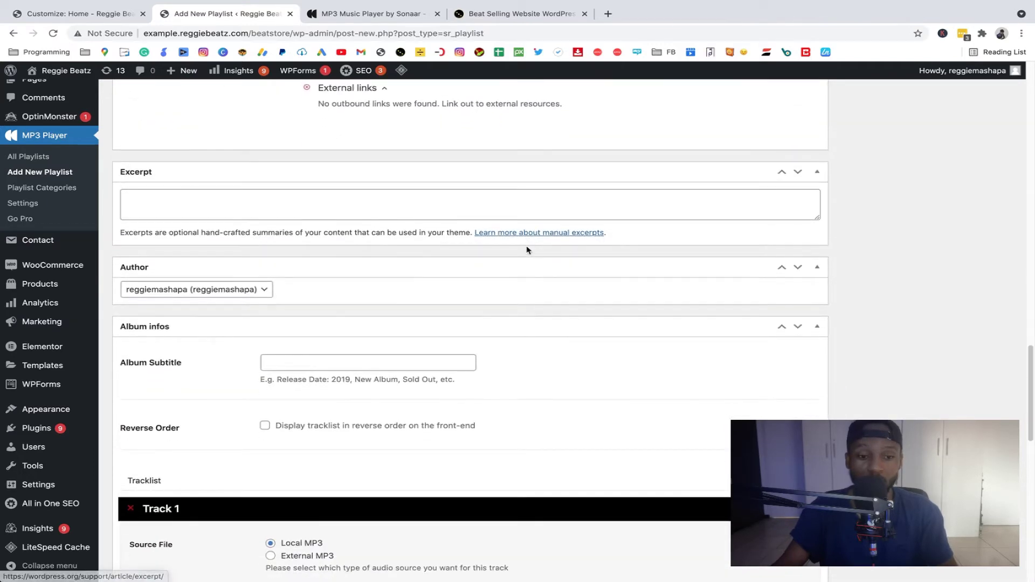
pyautogui.scroll(-2, 555, 249)
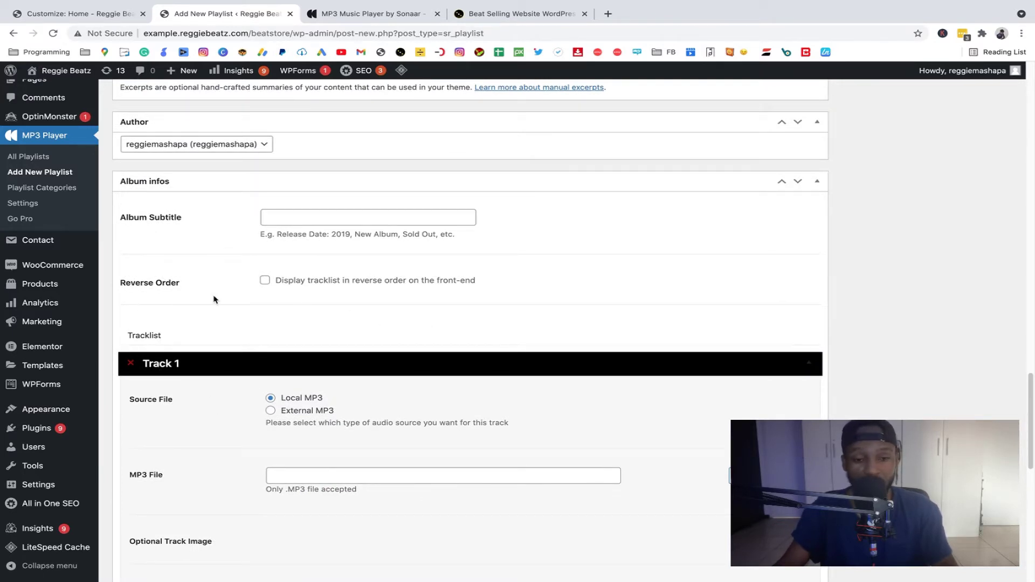
pyautogui.scroll(-2, 477, 271)
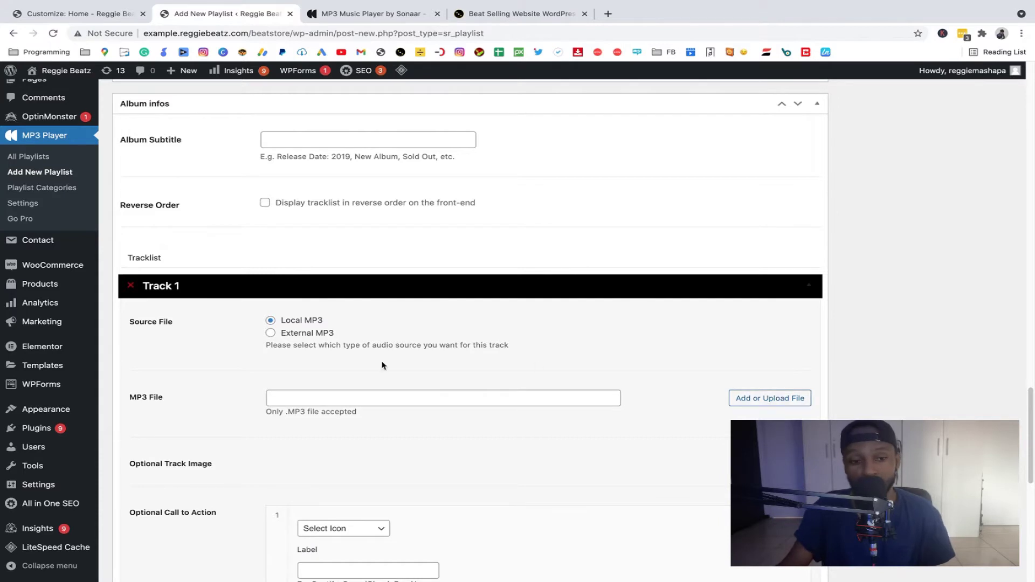
pyautogui.scroll(-2, 167, 240)
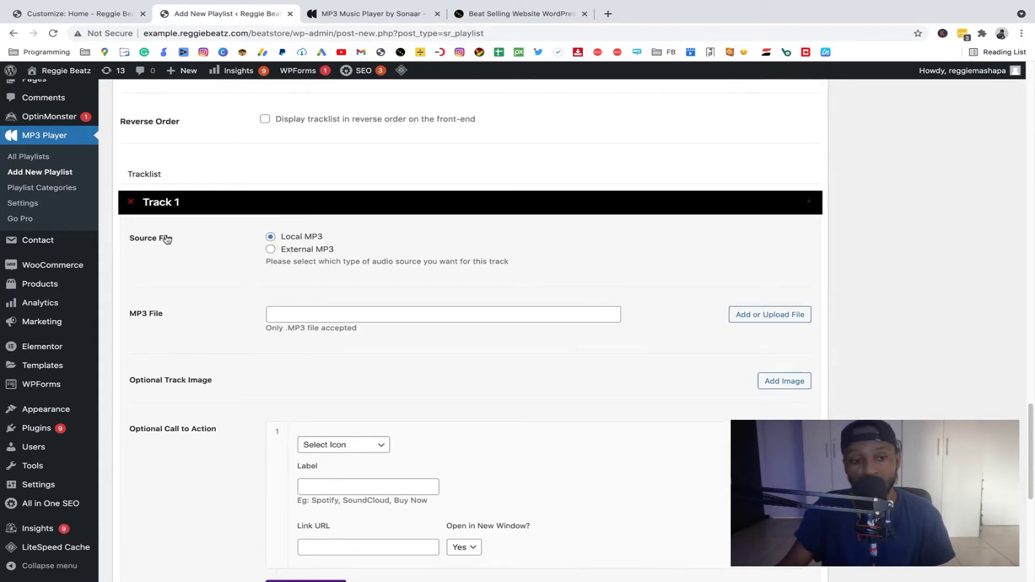
# Step: Load the live store's home page in a new tab, review Latest Beats, then return to the playlist
pyautogui.click(762, 315)
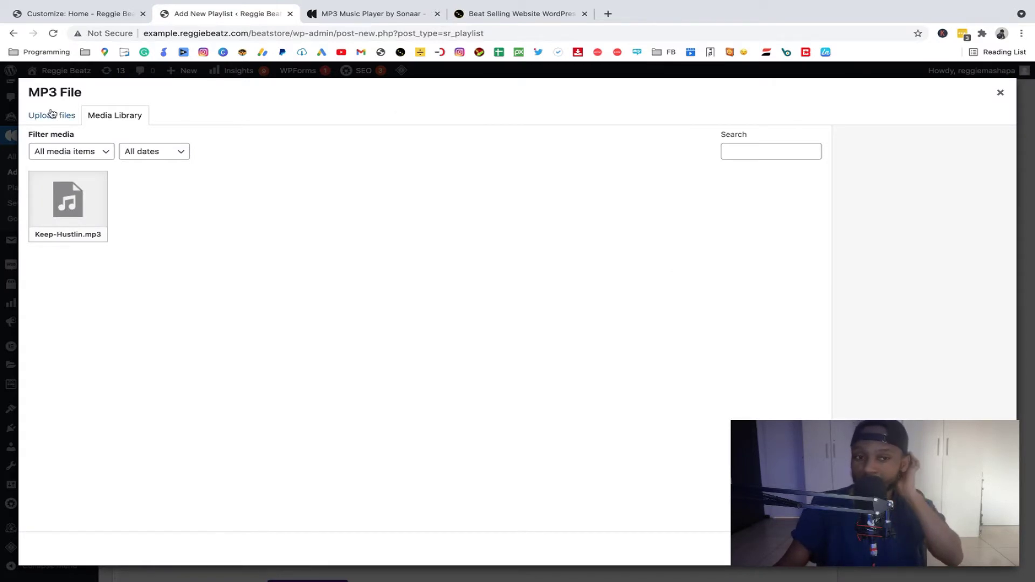
pyautogui.click(377, 16)
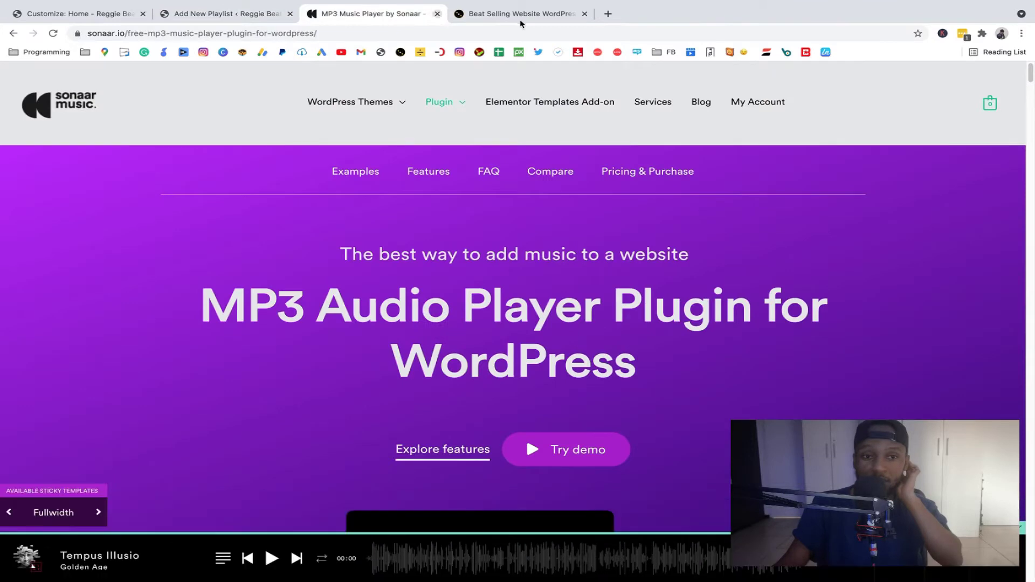
pyautogui.click(608, 14)
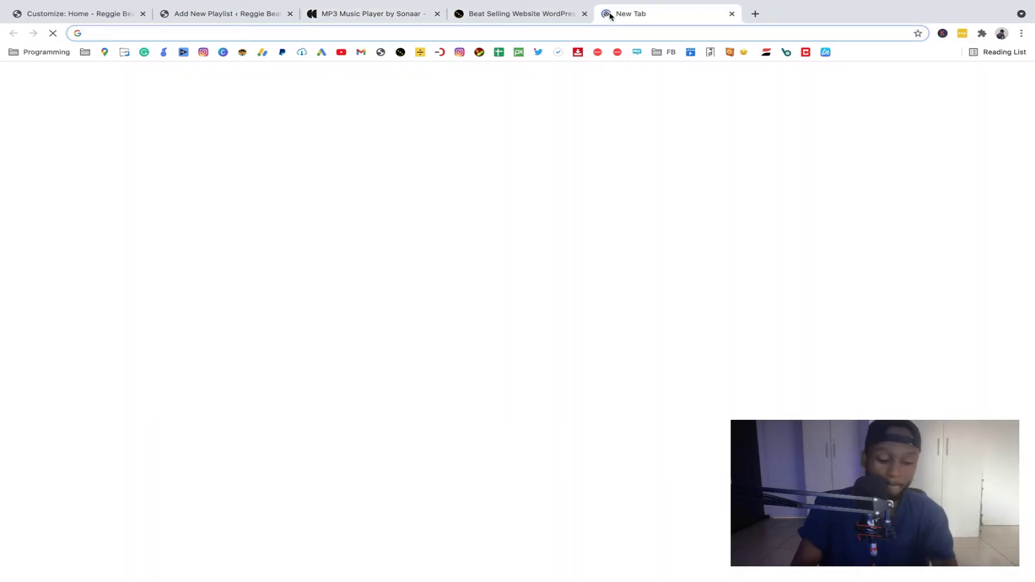
pyautogui.write('example.reggiebeatz.com/beatstore')
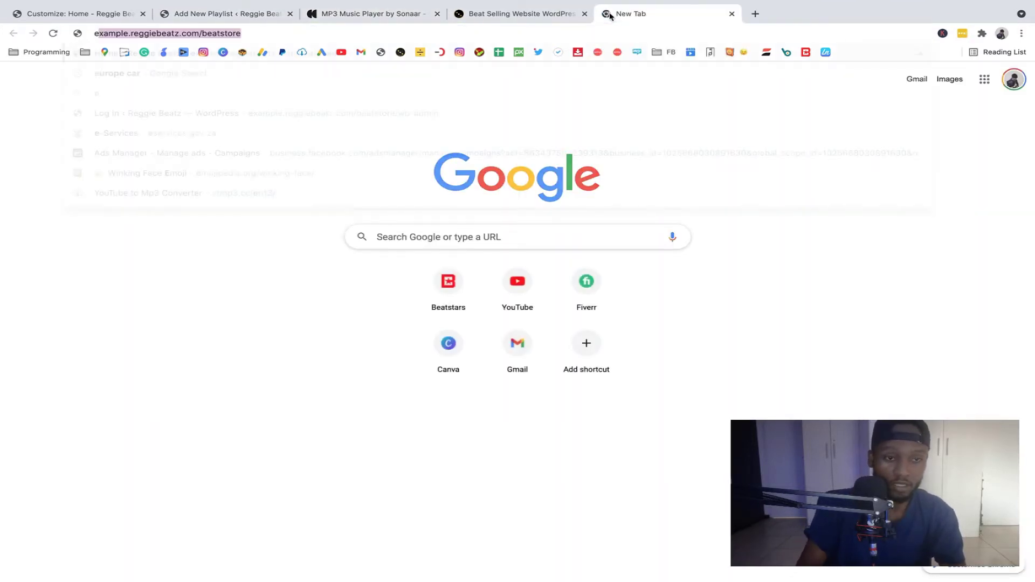
pyautogui.press('Return')
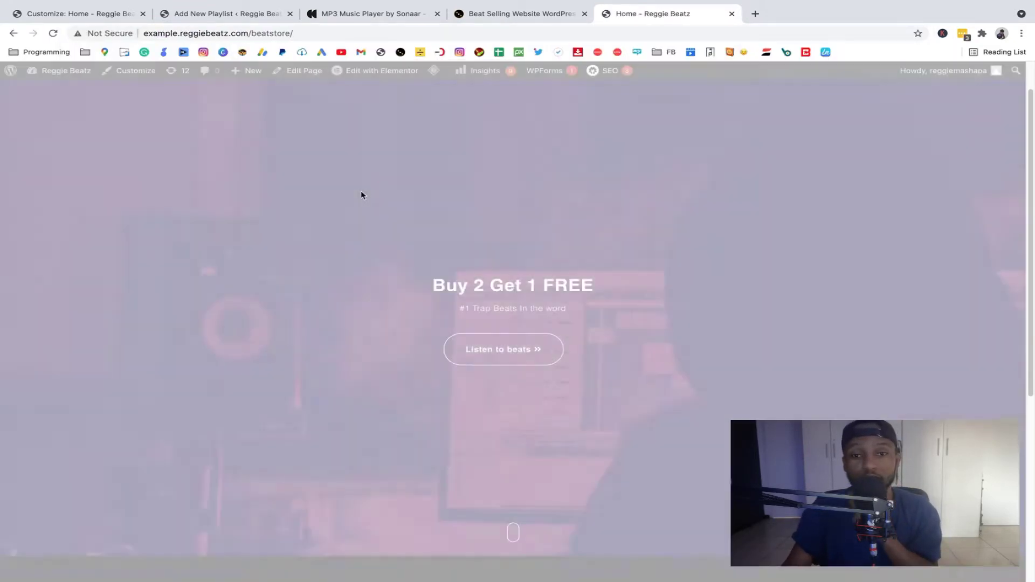
pyautogui.scroll(-5, 361, 195)
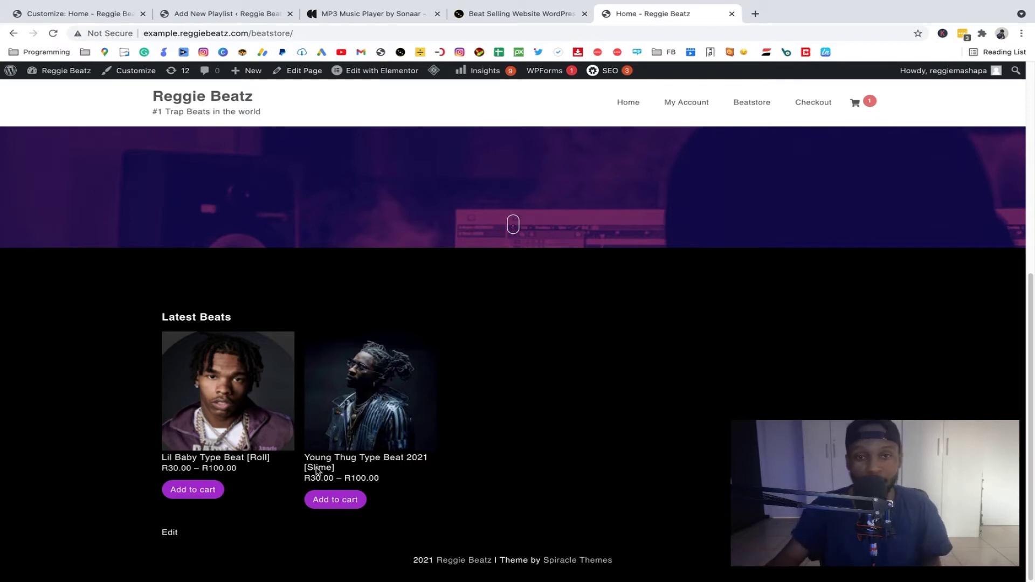
pyautogui.click(248, 16)
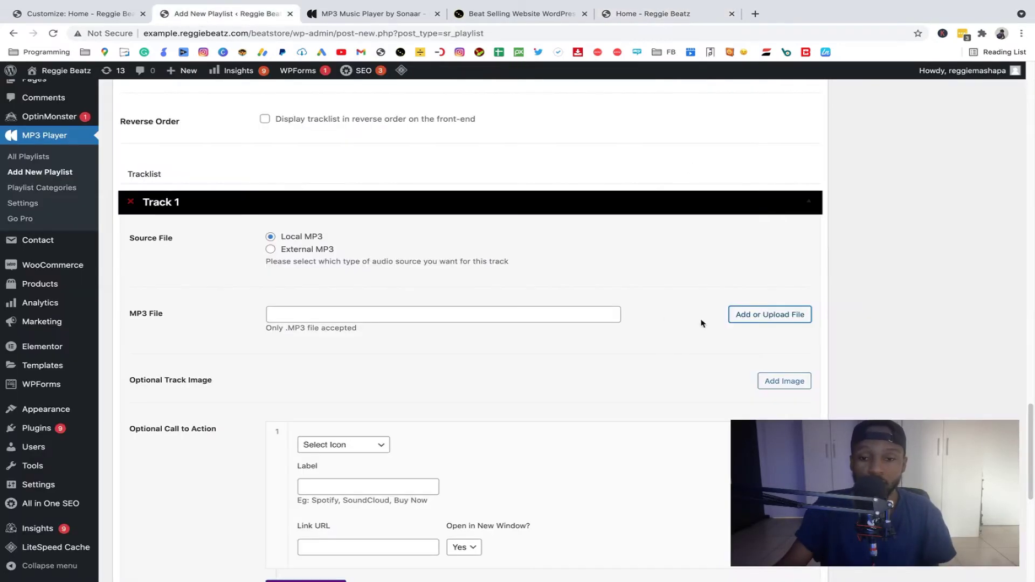
# Step: Browse the computer's MP3 - WAV and Tagged MP3 folders for Track 1's audio, then cancel
pyautogui.click(779, 313)
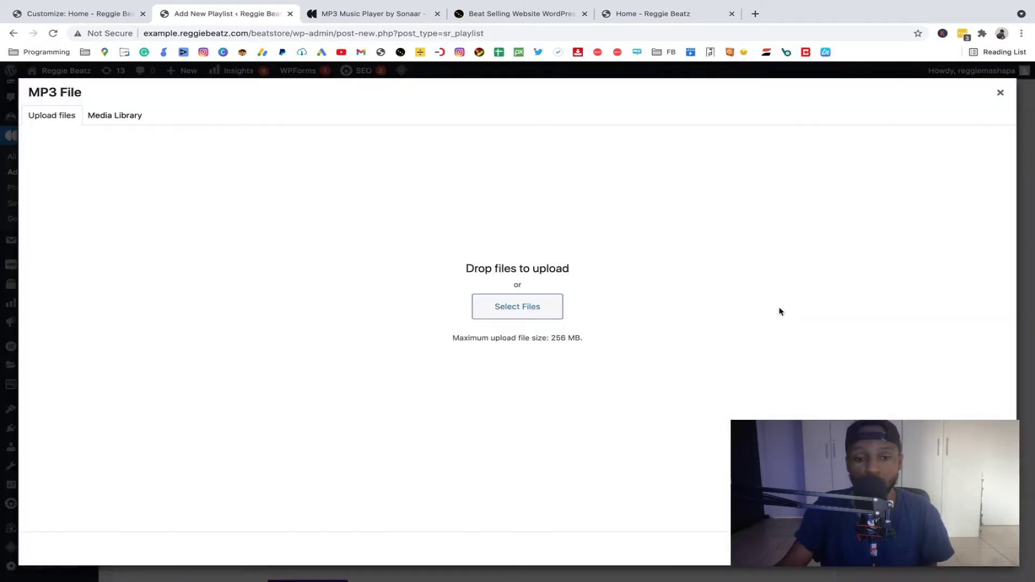
pyautogui.click(540, 317)
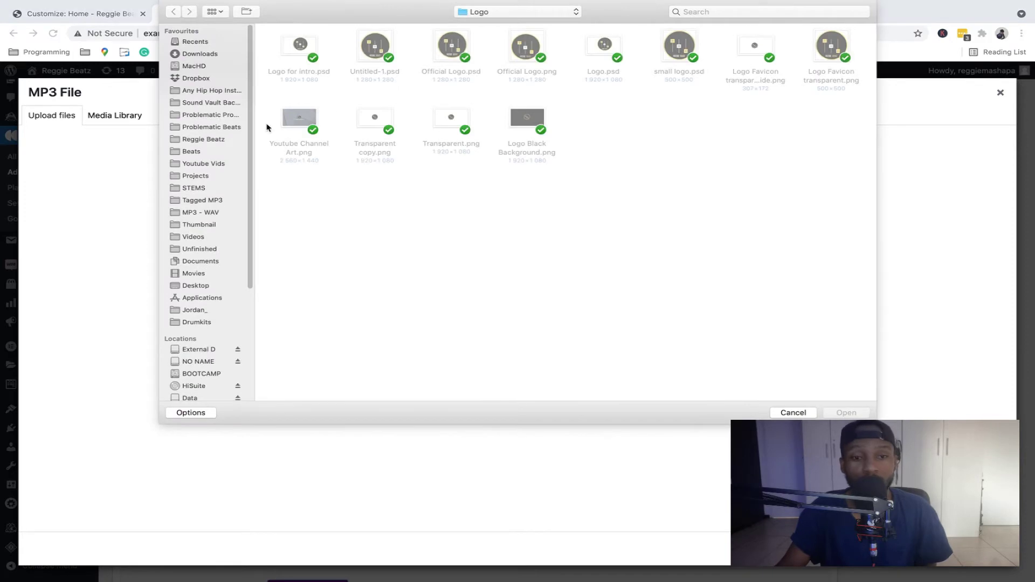
pyautogui.click(213, 212)
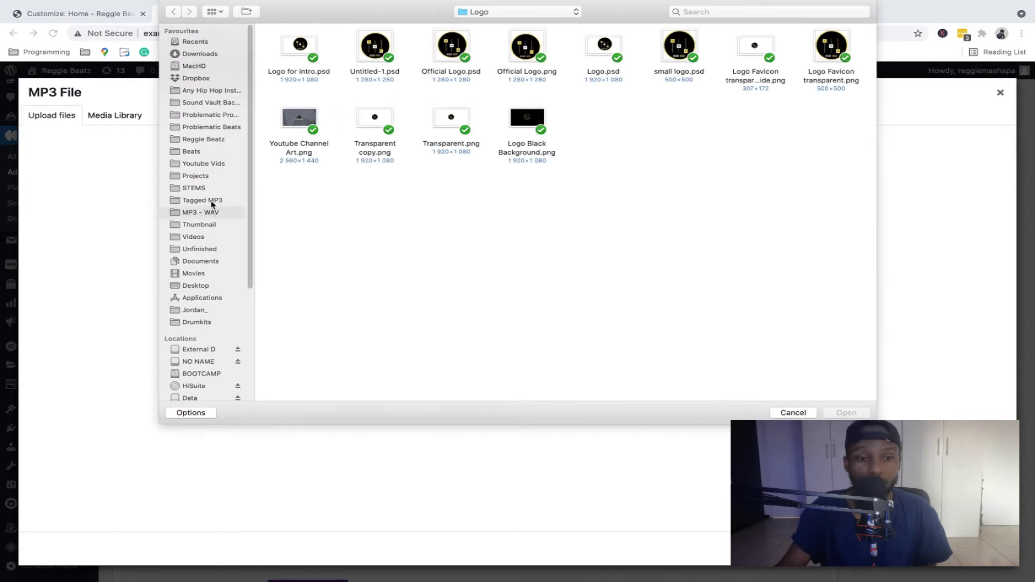
pyautogui.click(202, 200)
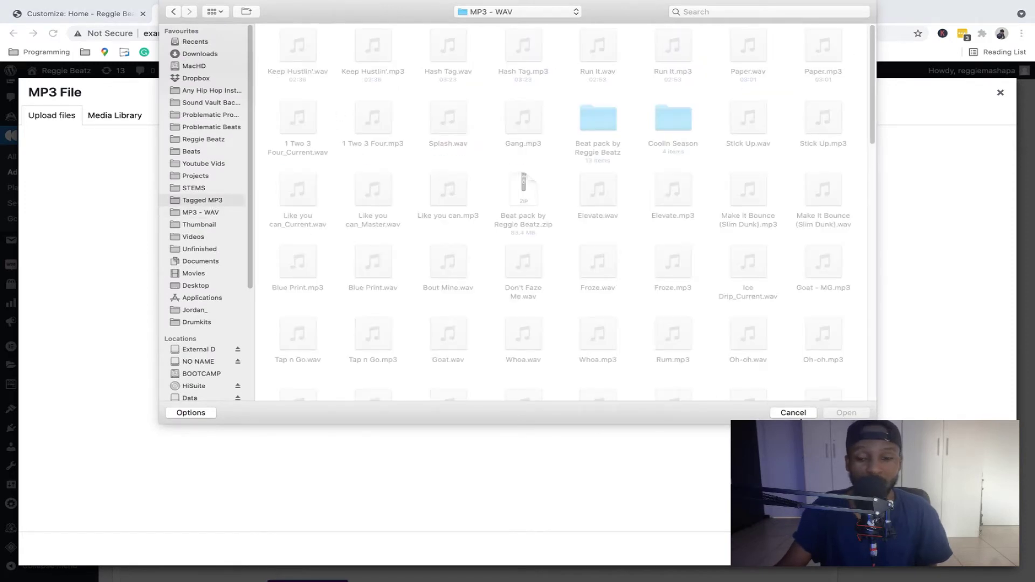
pyautogui.click(793, 413)
# Step: Pick Keep-Hustlin.mp3 from the Media Library, retitle it 'Keep Hustlin Tagged', and insert it
pyautogui.click(128, 117)
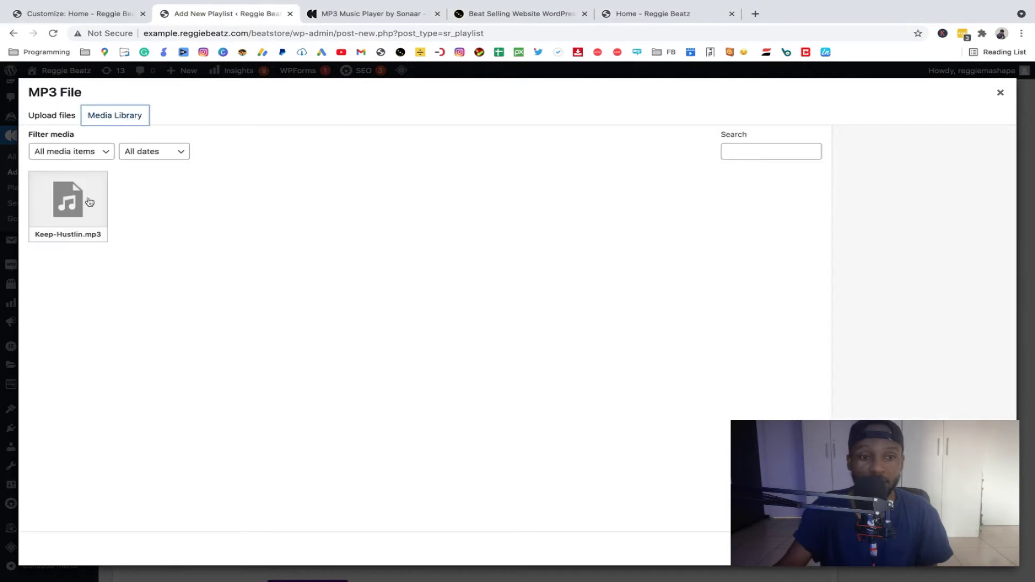
pyautogui.click(51, 194)
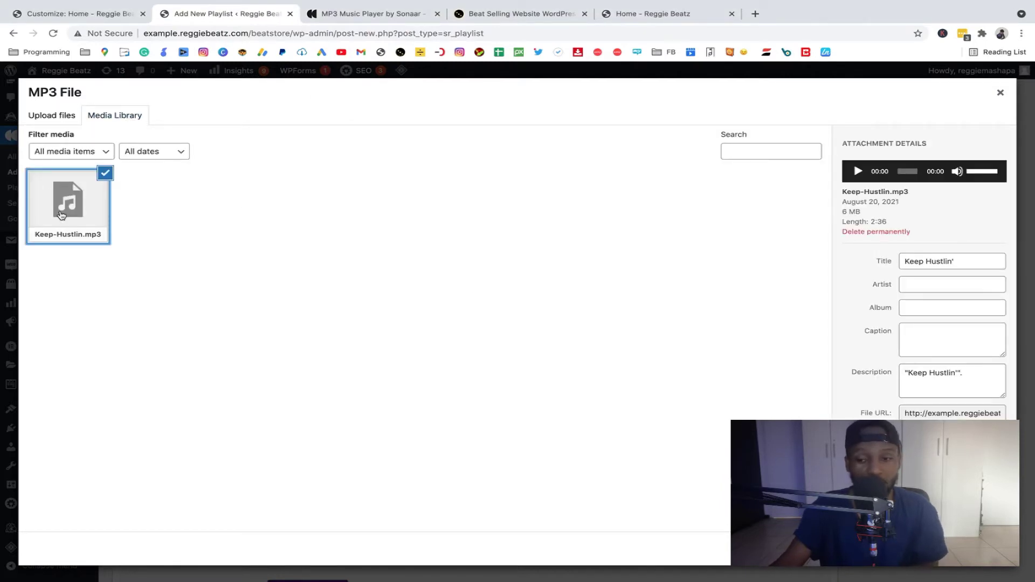
pyautogui.click(965, 261)
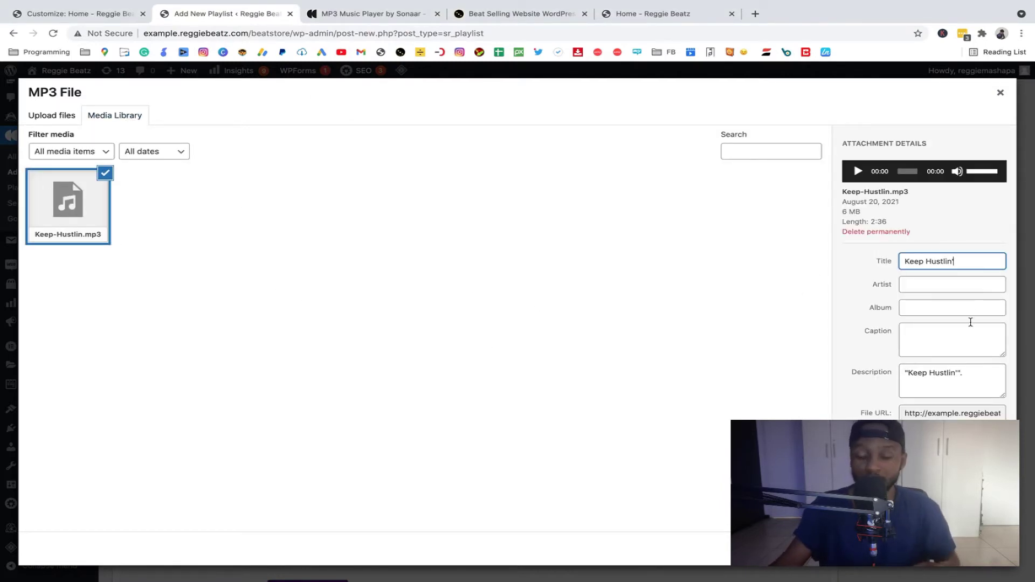
pyautogui.write('Tagged')
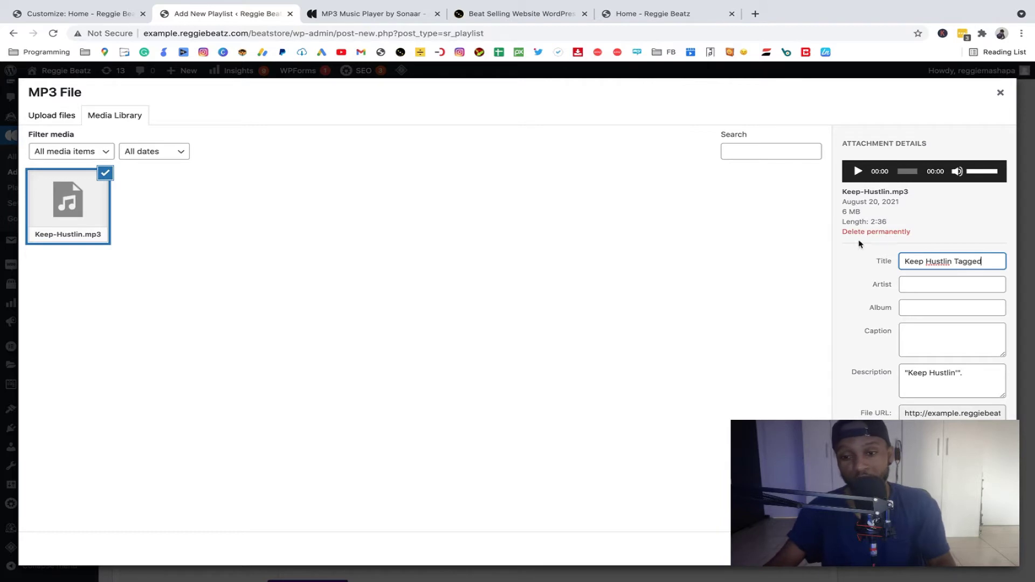
pyautogui.moveTo(986, 262); pyautogui.dragTo(877, 268)
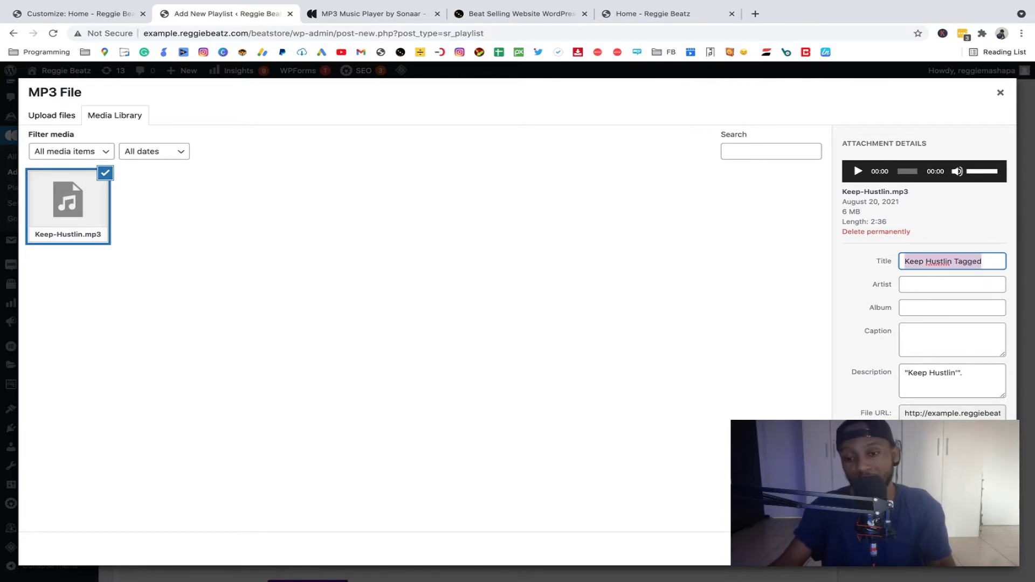
pyautogui.click(982, 565)
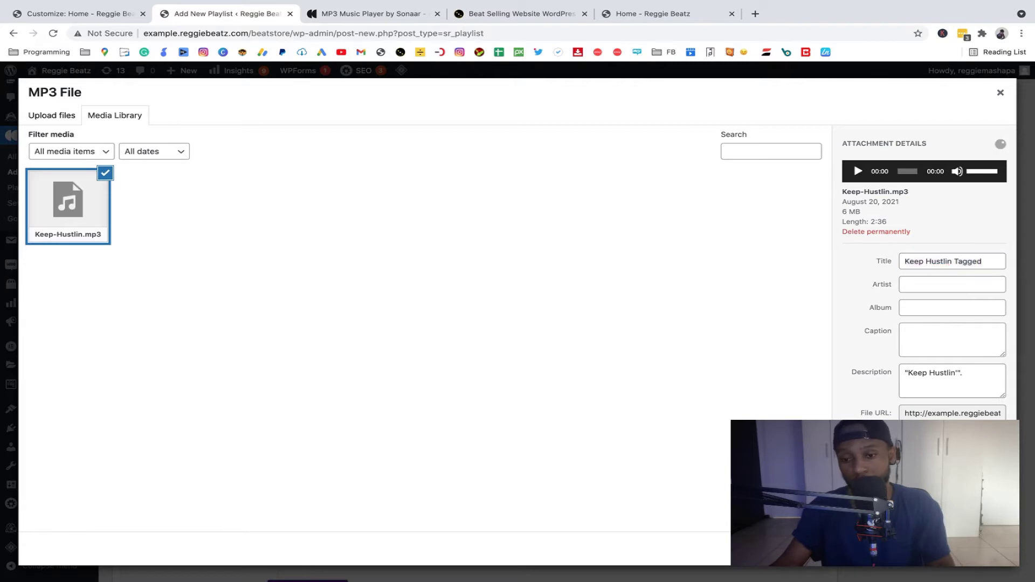
# Step: Give Track 1's call to action the Buy cart icon and the label 'Buy'
pyautogui.scroll(-5, 620, 382)
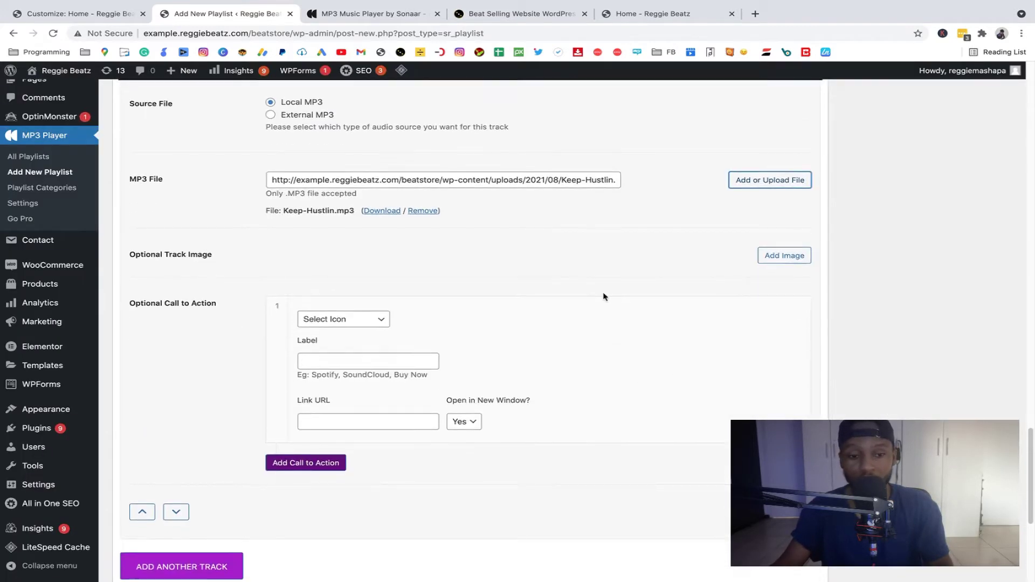
pyautogui.scroll(1, 663, 284)
pyautogui.scroll(1, 539, 226)
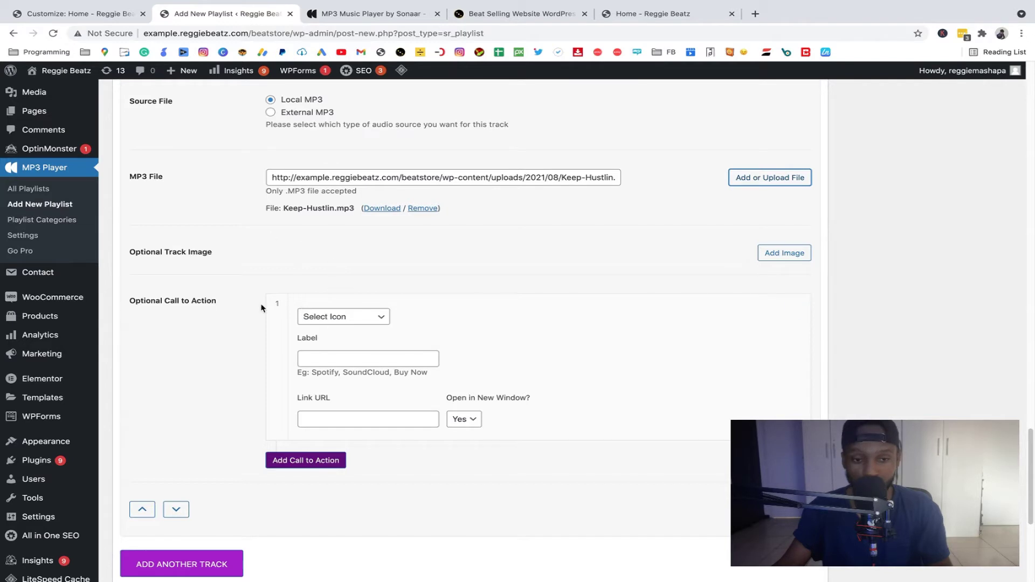
pyautogui.click(372, 322)
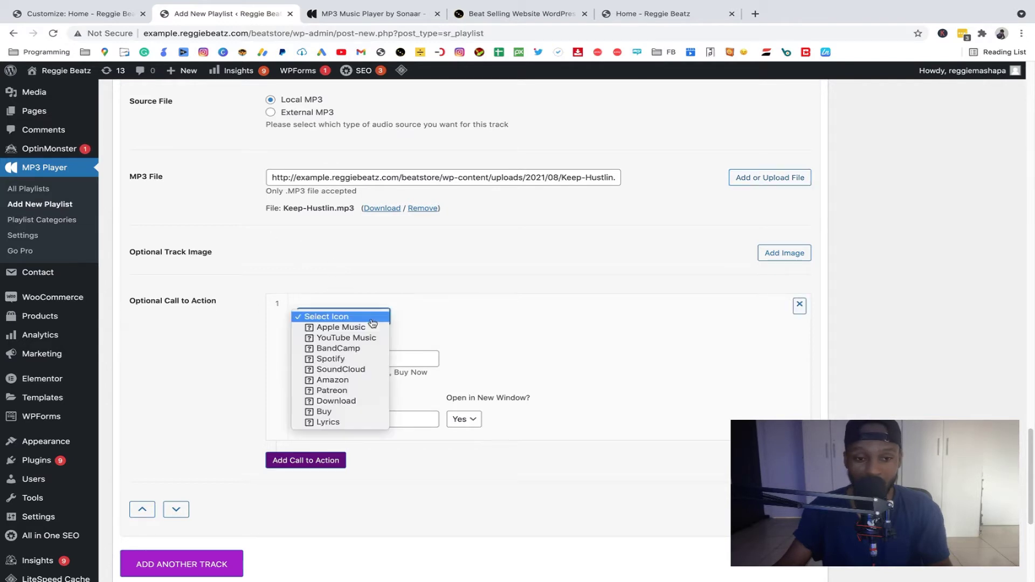
pyautogui.click(335, 412)
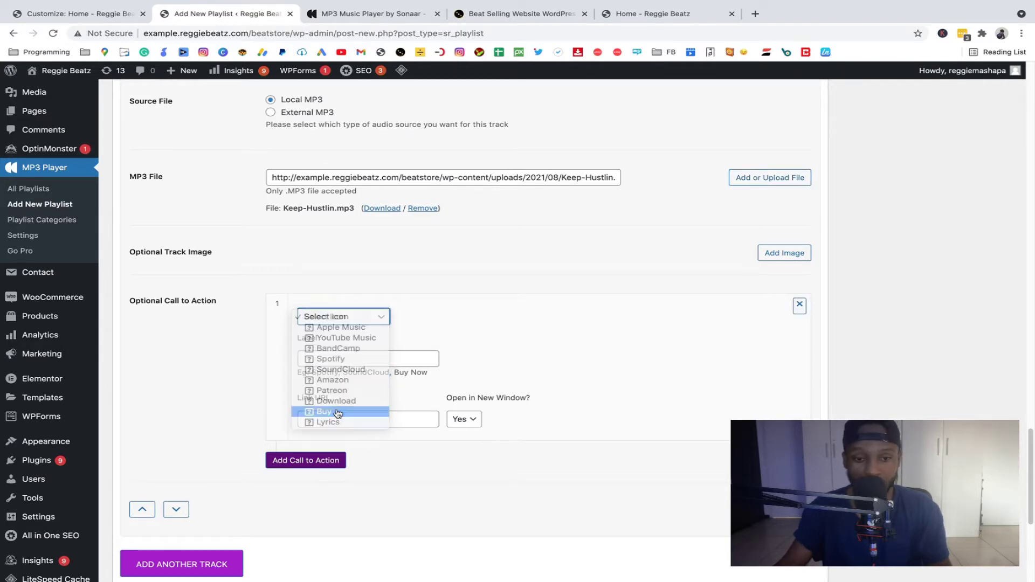
pyautogui.click(332, 357)
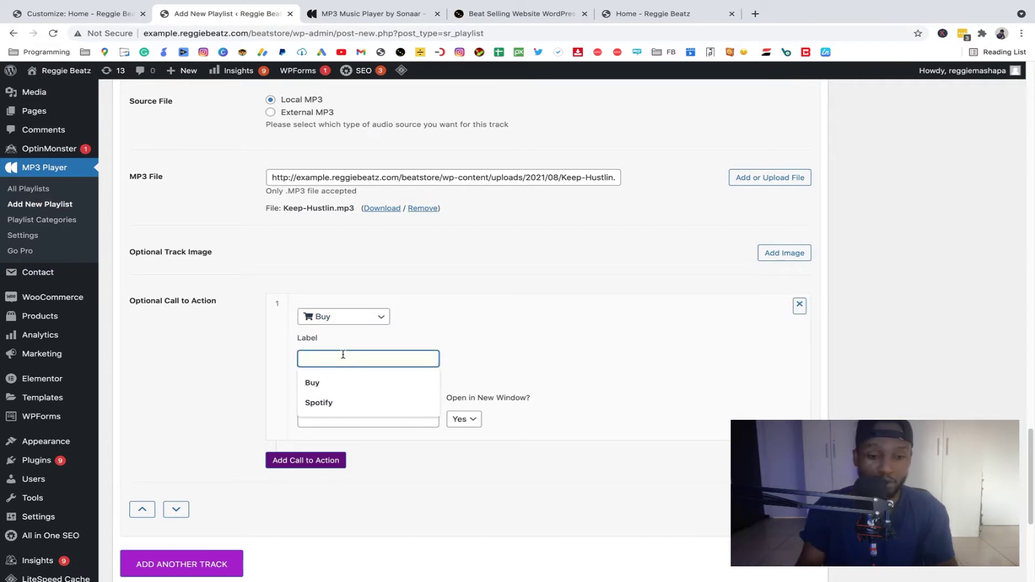
pyautogui.click(337, 388)
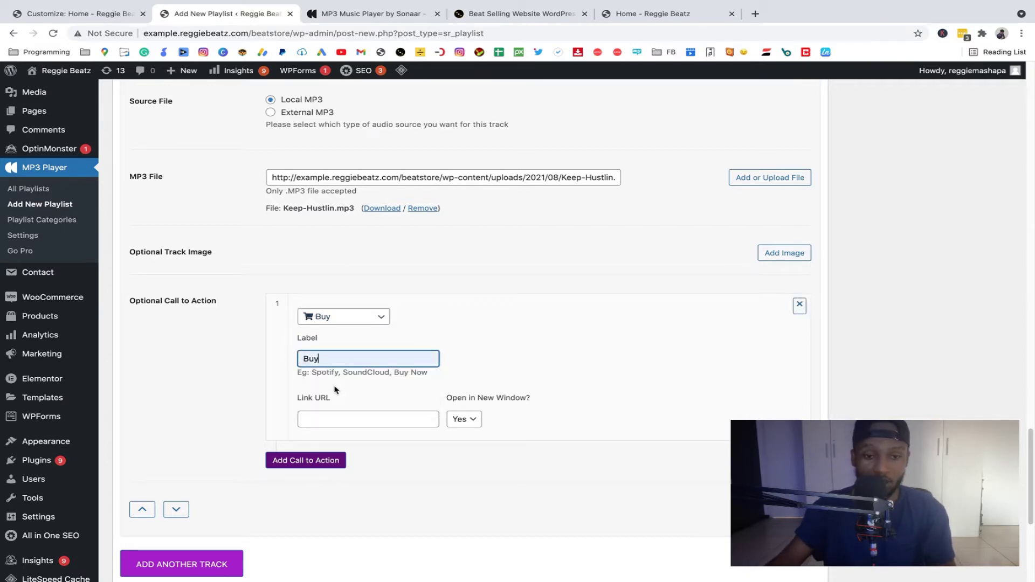
pyautogui.click(344, 422)
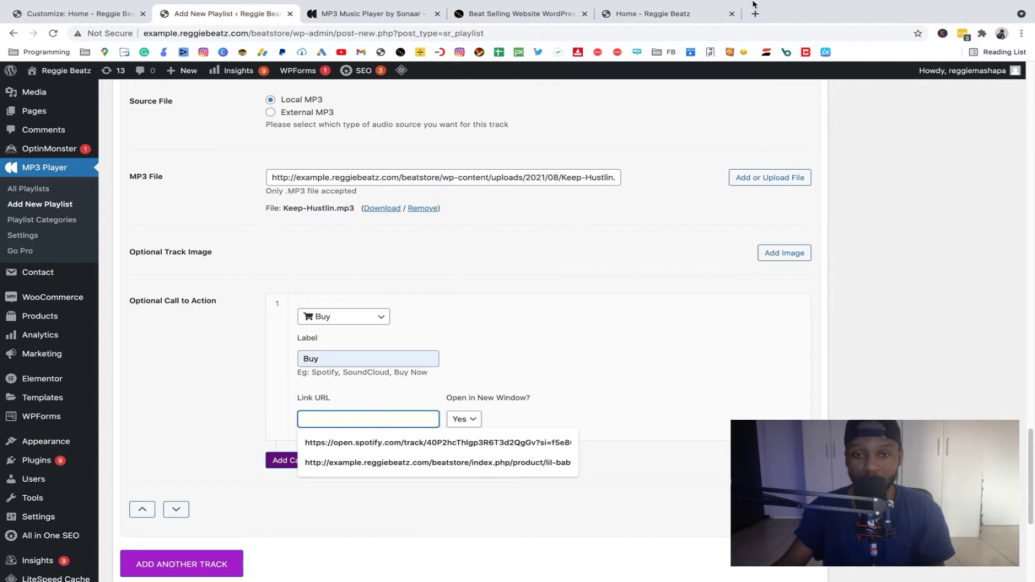
pyautogui.click(668, 14)
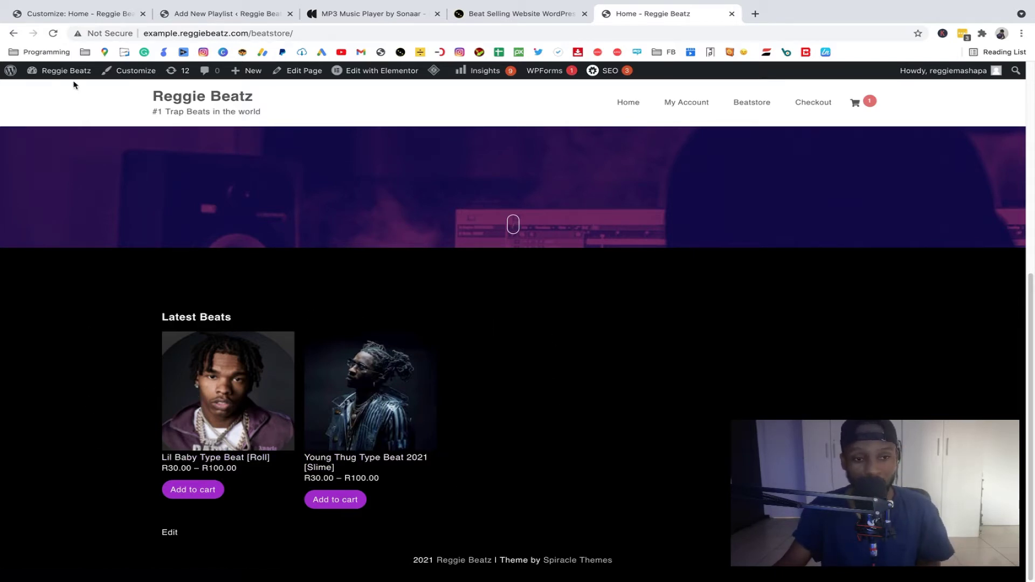
# Step: Open the Roll type beat's live product page from Products > All Products
pyautogui.moveTo(73, 77)
pyautogui.click(55, 93)
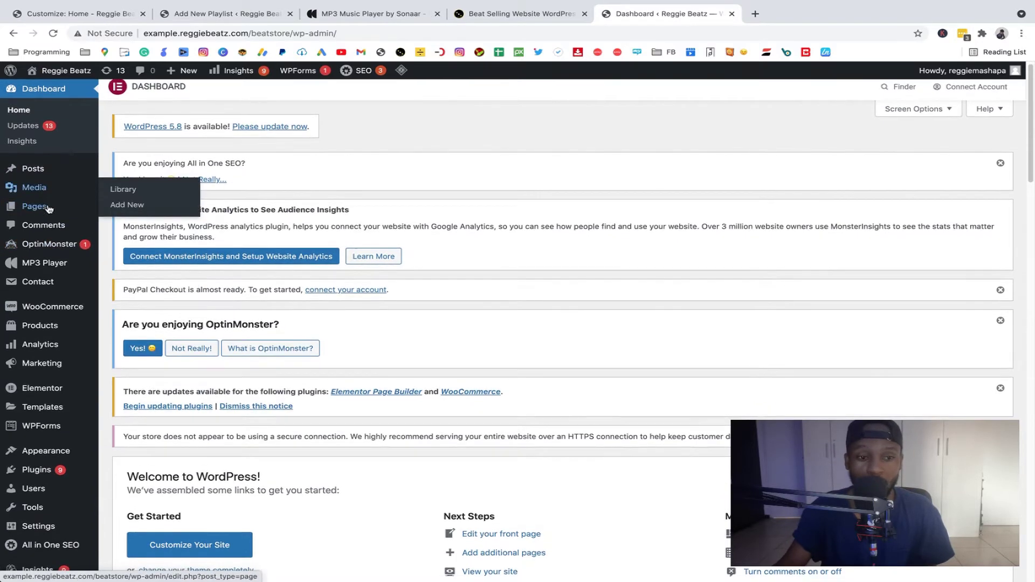
pyautogui.moveTo(27, 327)
pyautogui.click(149, 330)
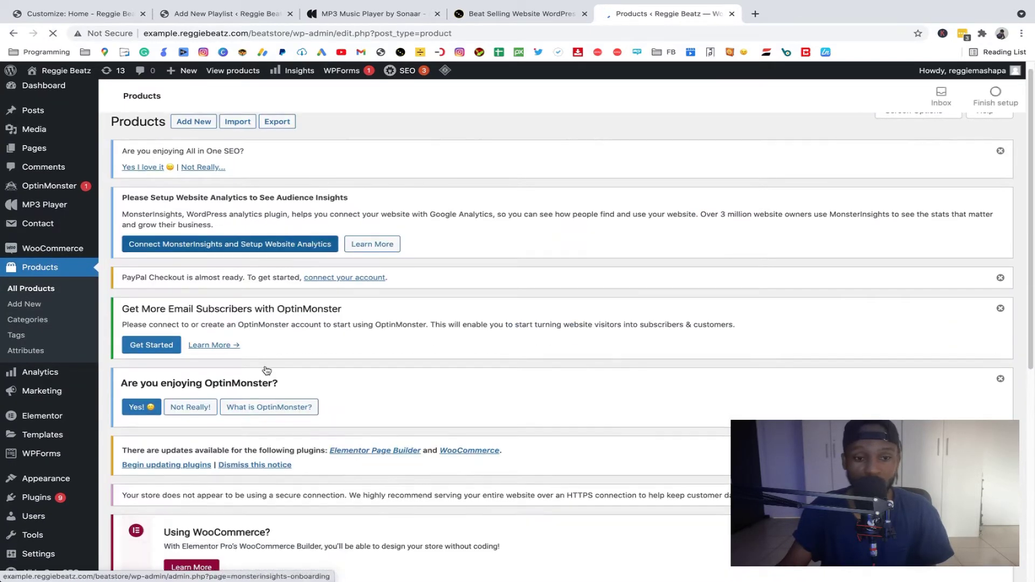
pyautogui.scroll(-5, 266, 381)
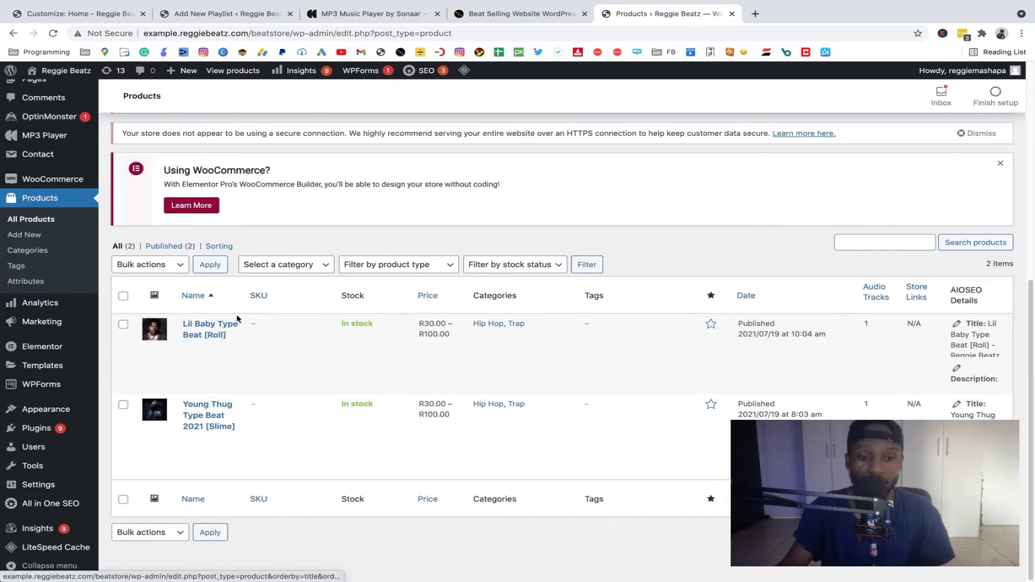
pyautogui.click(220, 369)
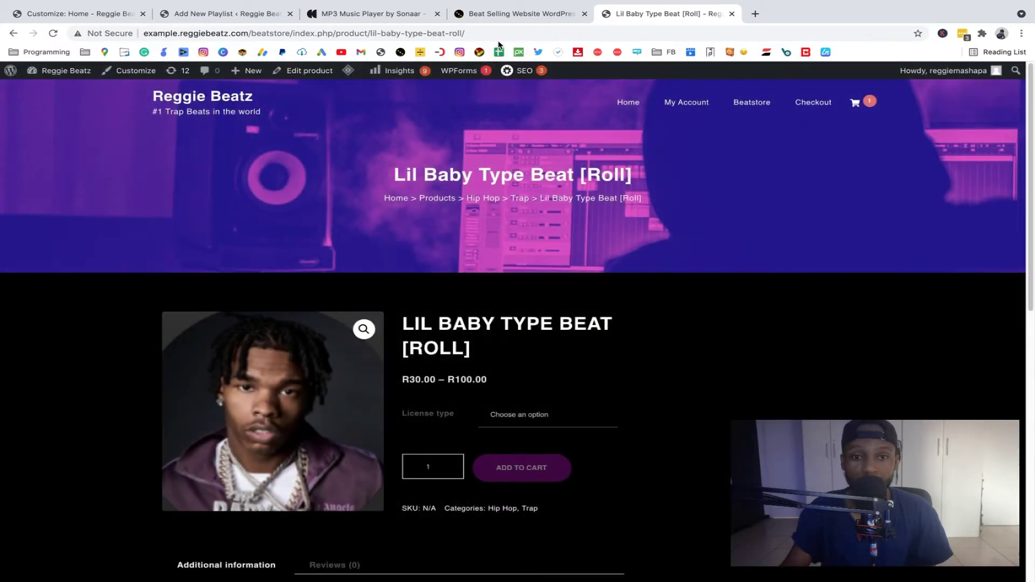
# Step: Copy the Roll product page's web address and return to the playlist editor
pyautogui.moveTo(501, 33); pyautogui.dragTo(144, 33)
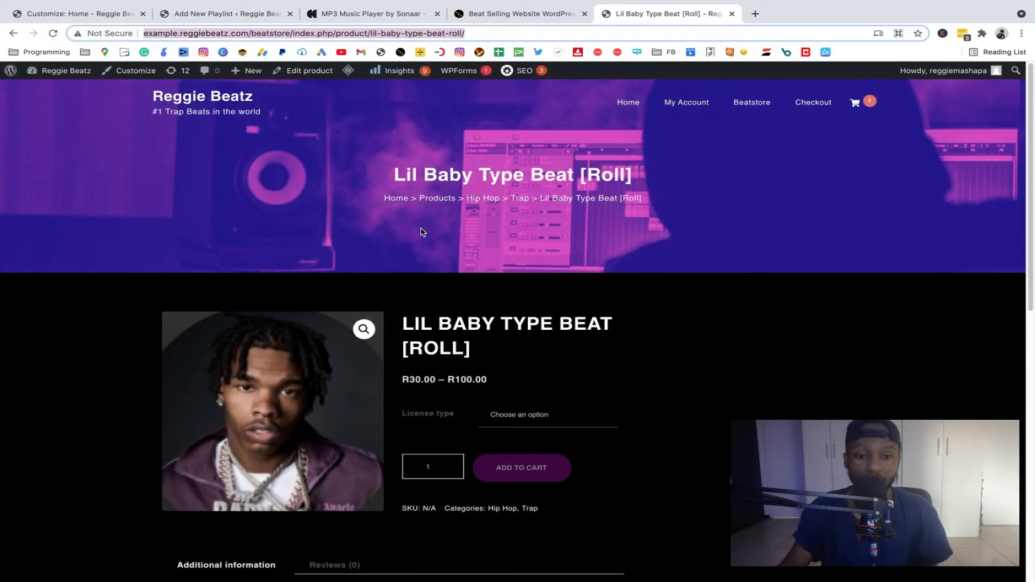
pyautogui.rightClick(344, 34)
pyautogui.click(367, 118)
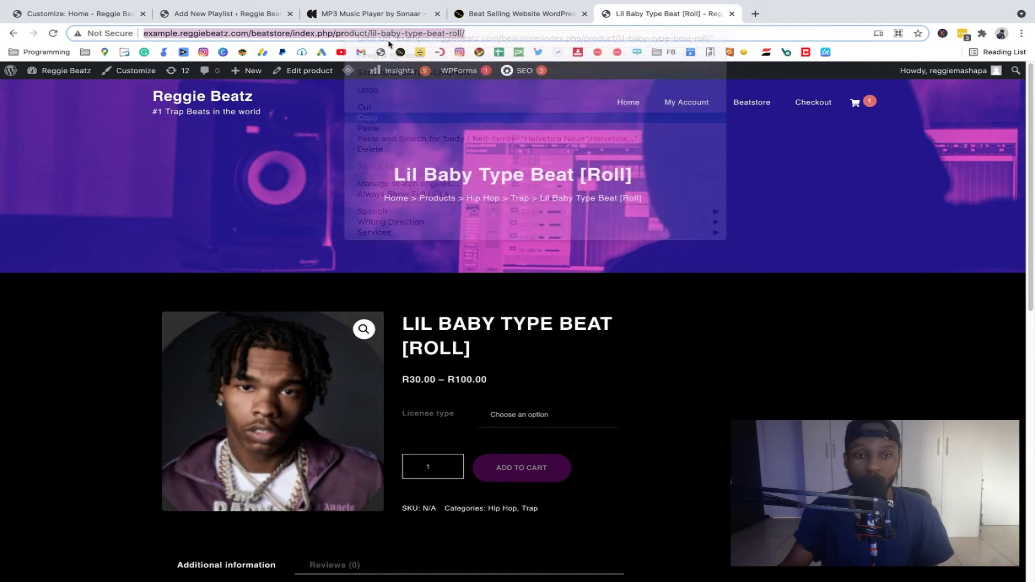
pyautogui.click(248, 14)
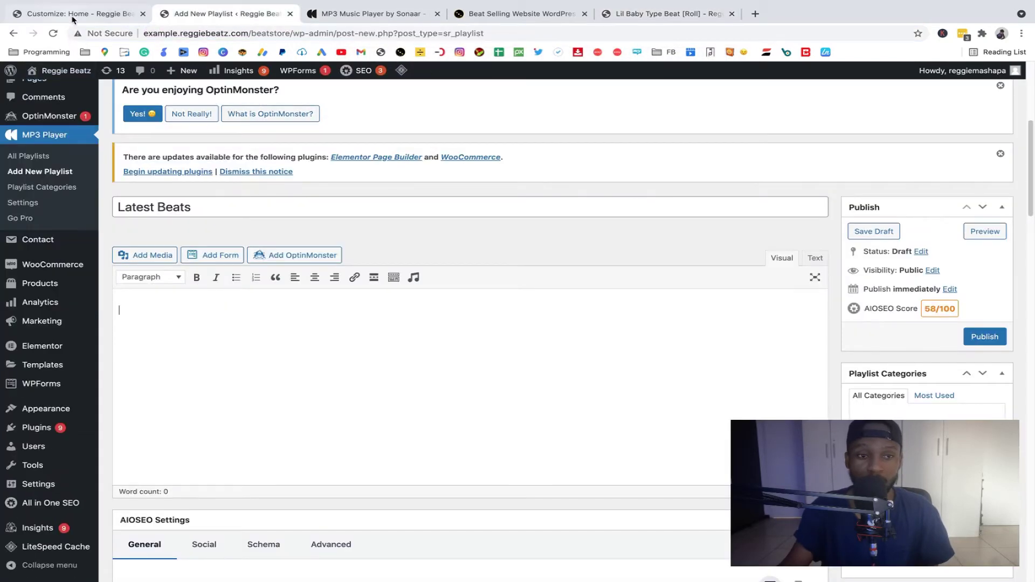
# Step: Paste the lil-baby-type-beat-roll product URL into Track 1's Link URL
pyautogui.scroll(-20, 355, 303)
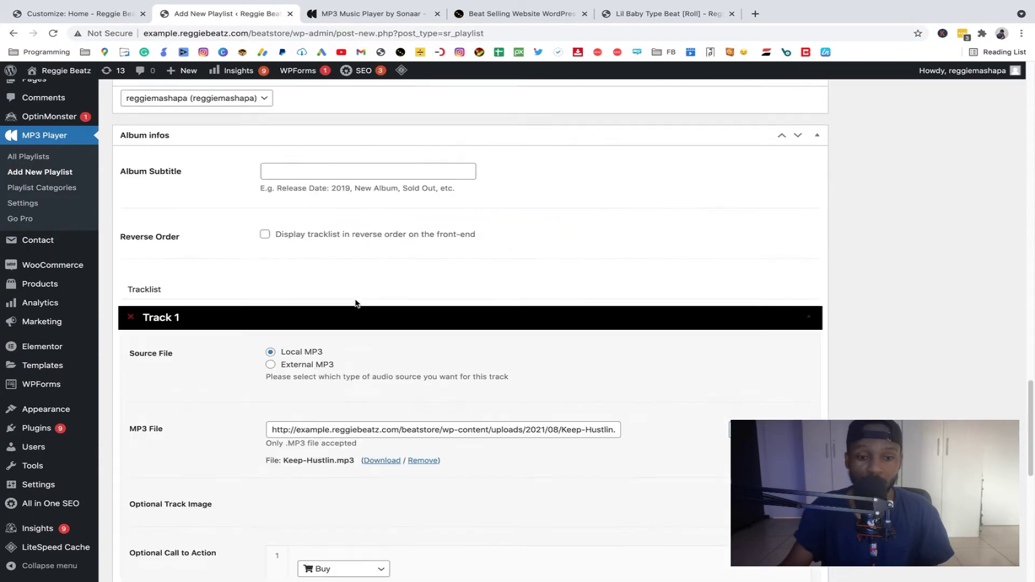
pyautogui.scroll(-3, 340, 313)
pyautogui.click(328, 320)
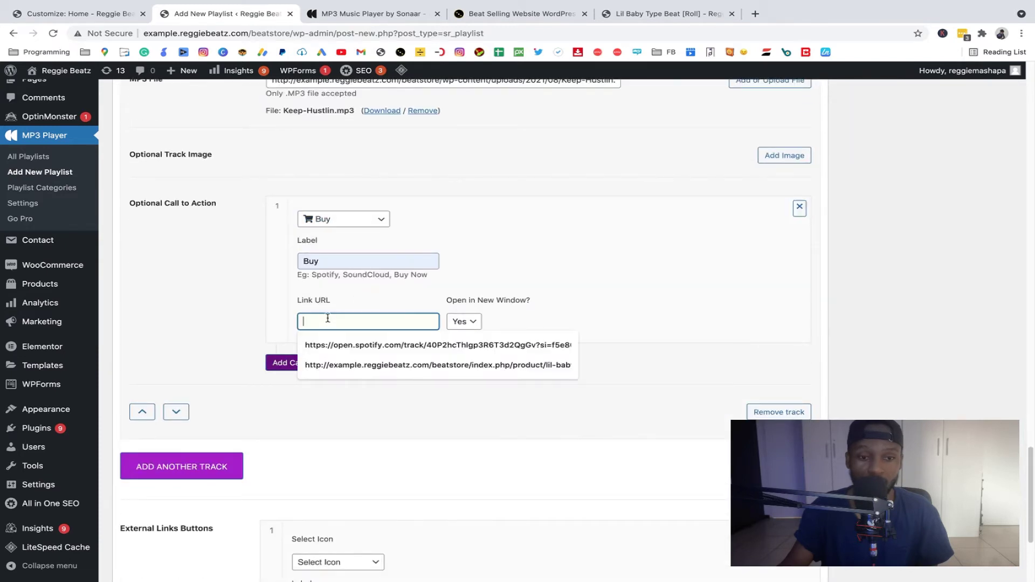
pyautogui.rightClick(332, 324)
pyautogui.click(354, 389)
# Step: Add a second, empty track to the playlist
pyautogui.scroll(-3, 398, 372)
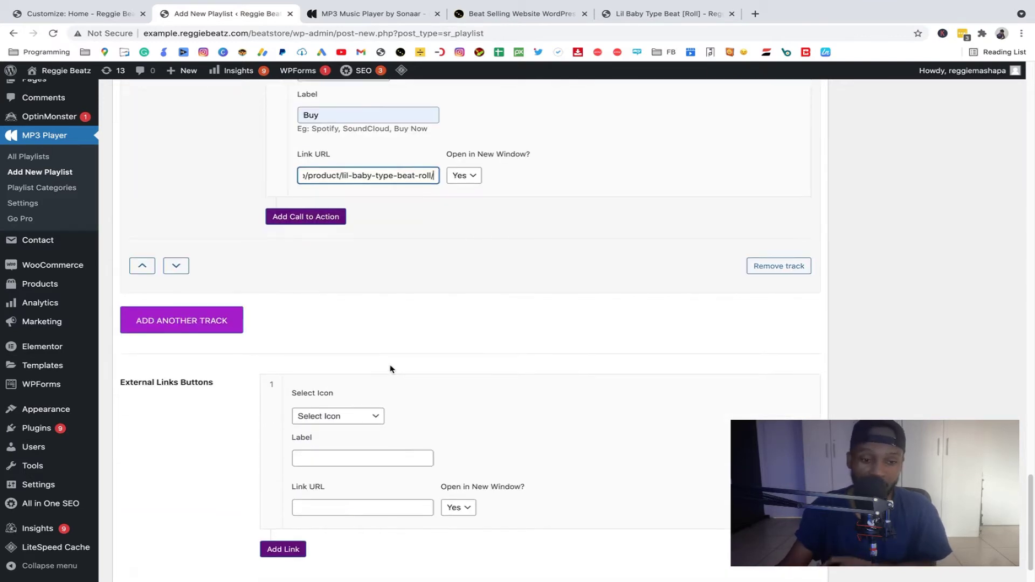
pyautogui.scroll(-1, 391, 367)
pyautogui.click(196, 315)
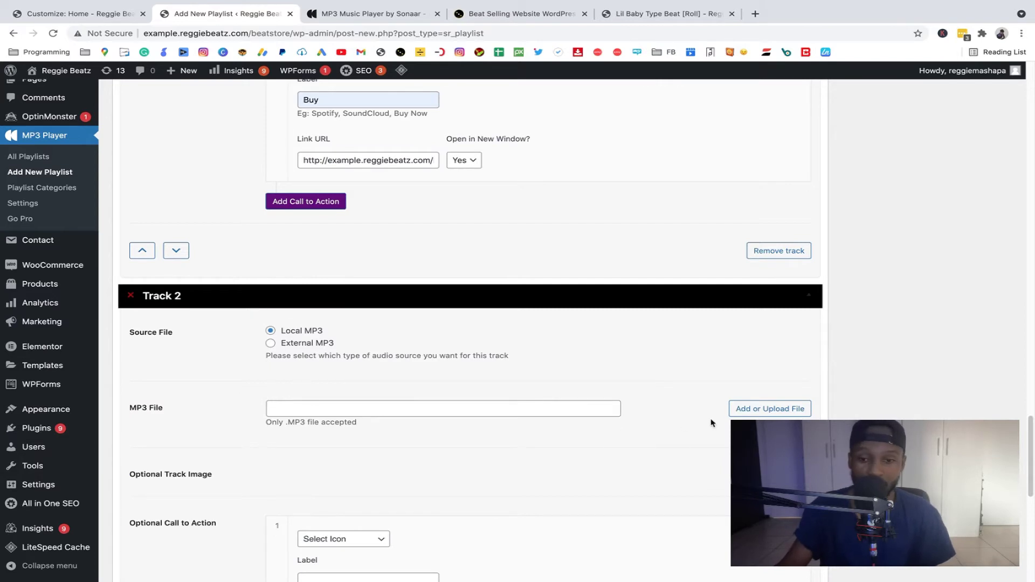
# Step: Upload Bagged.mp3 from the Tagged MP3 folder as Track 2's audio file
pyautogui.click(778, 410)
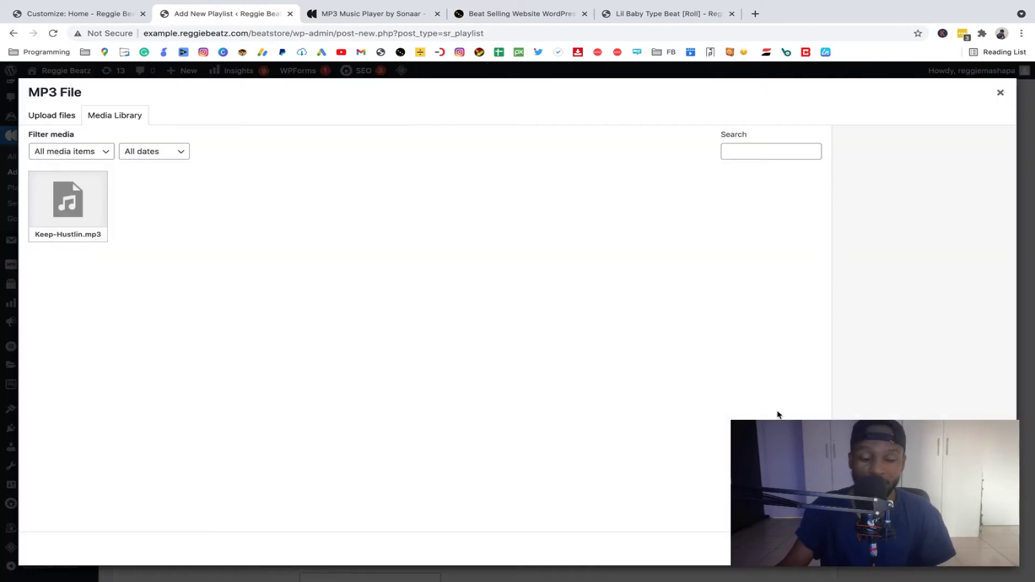
pyautogui.click(1000, 96)
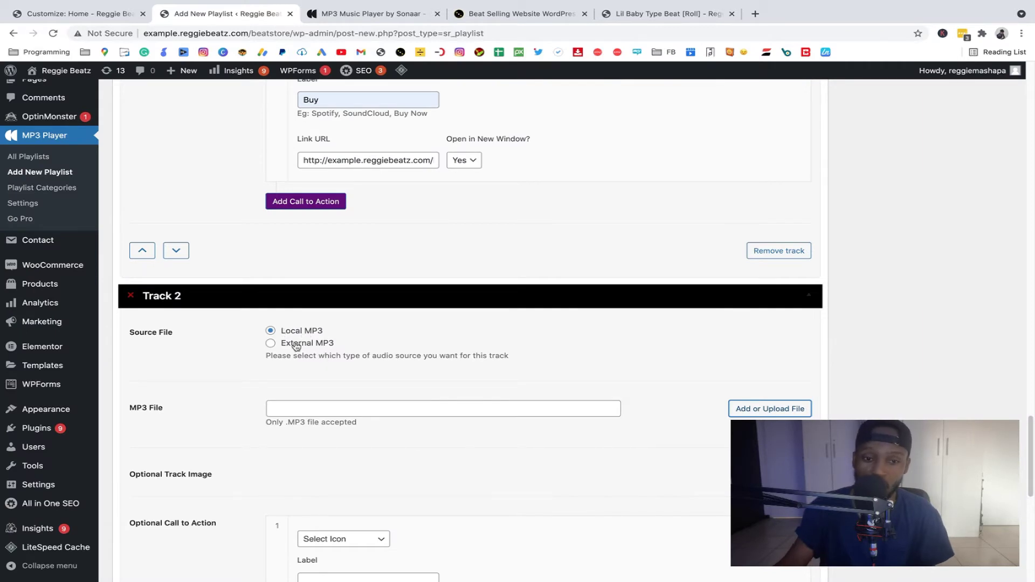
pyautogui.click(773, 410)
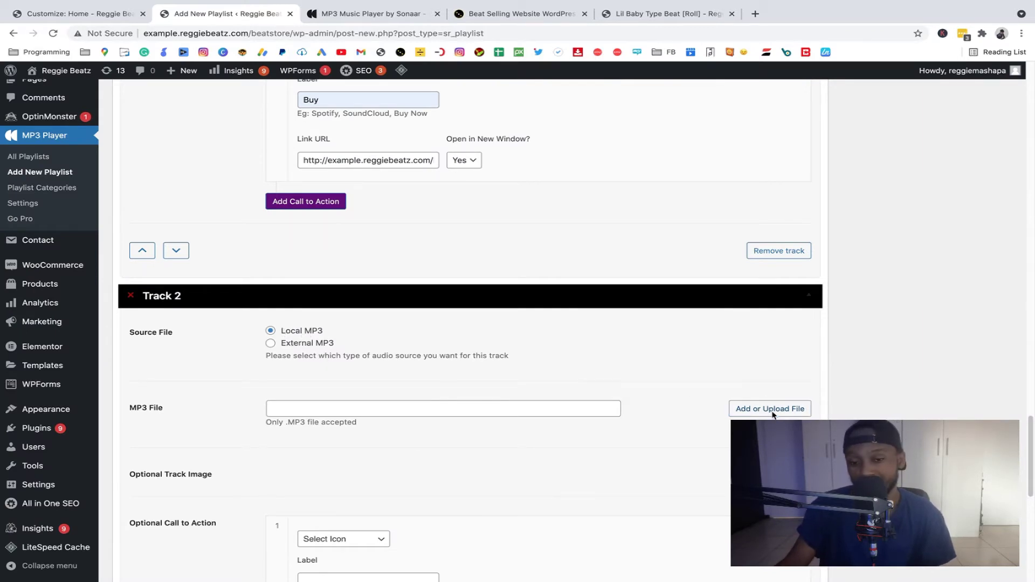
pyautogui.click(69, 124)
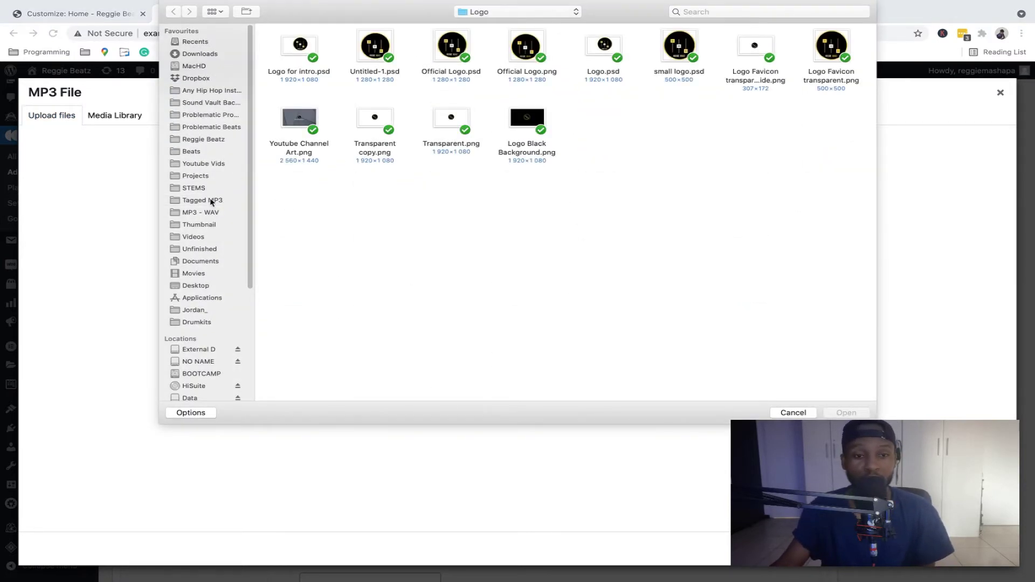
pyautogui.click(214, 203)
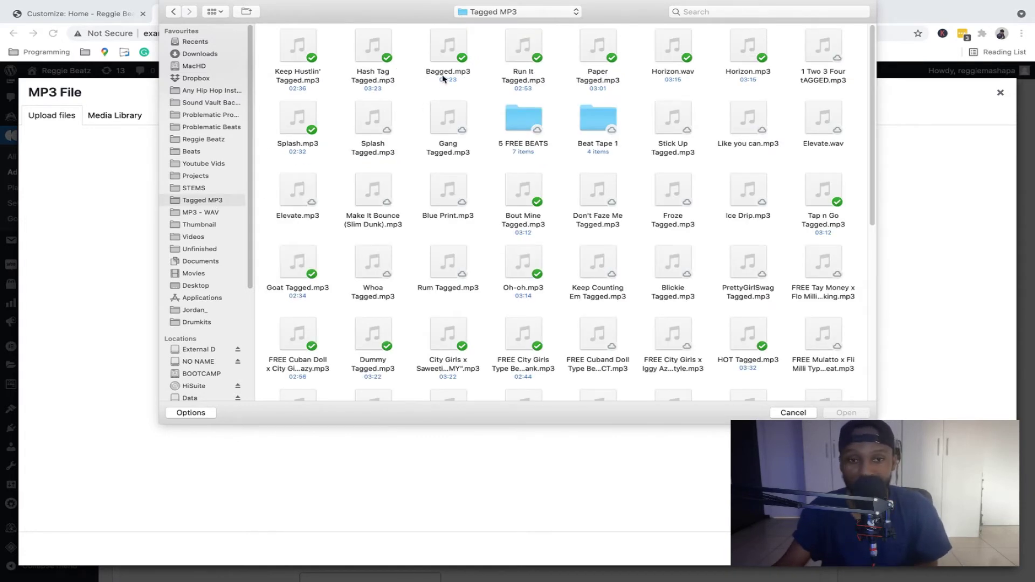
pyautogui.click(438, 65)
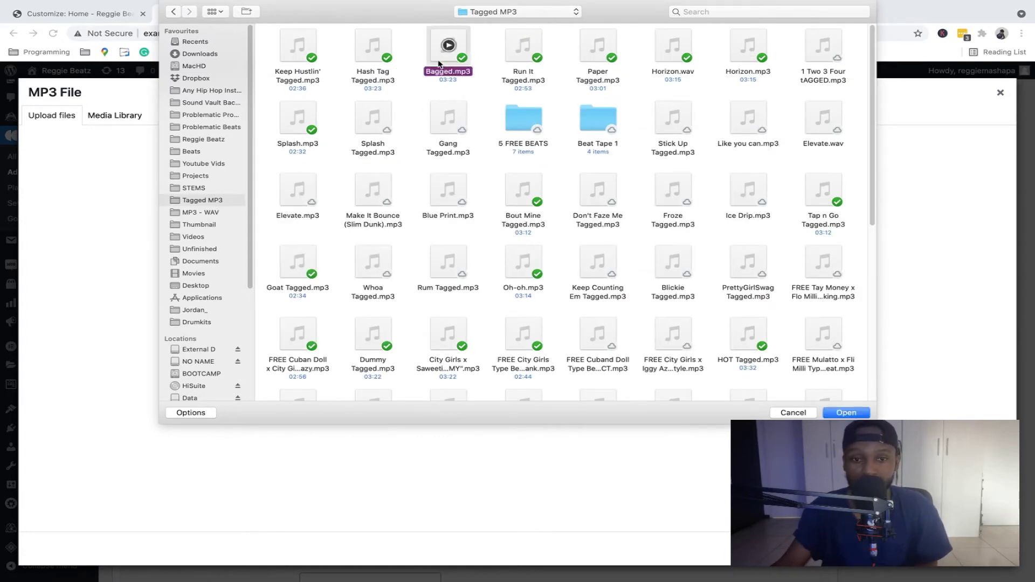
pyautogui.click(845, 413)
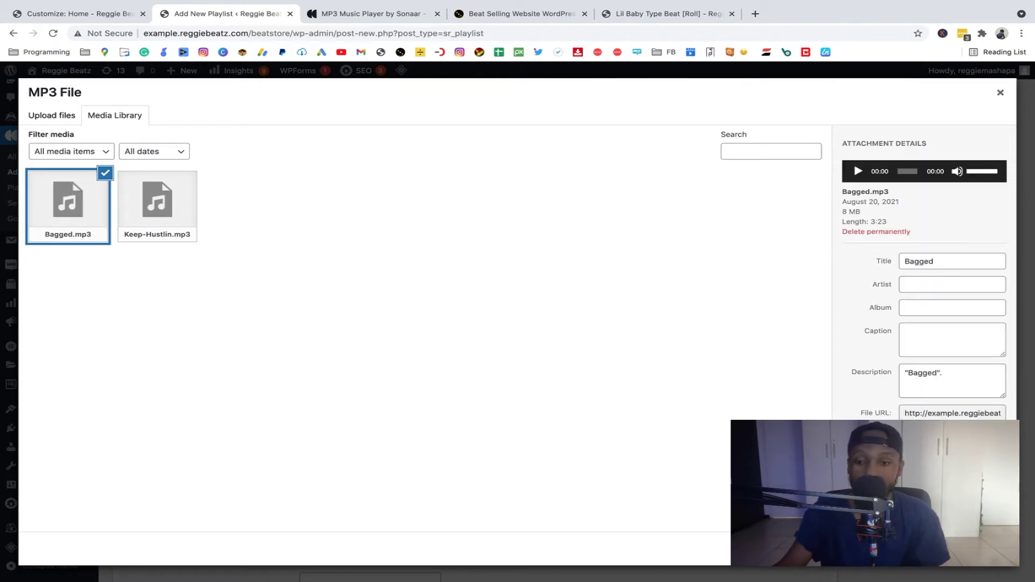
# Step: Retitle the uploaded file 'Bagged Tagged'
pyautogui.click(950, 261)
pyautogui.write('T')
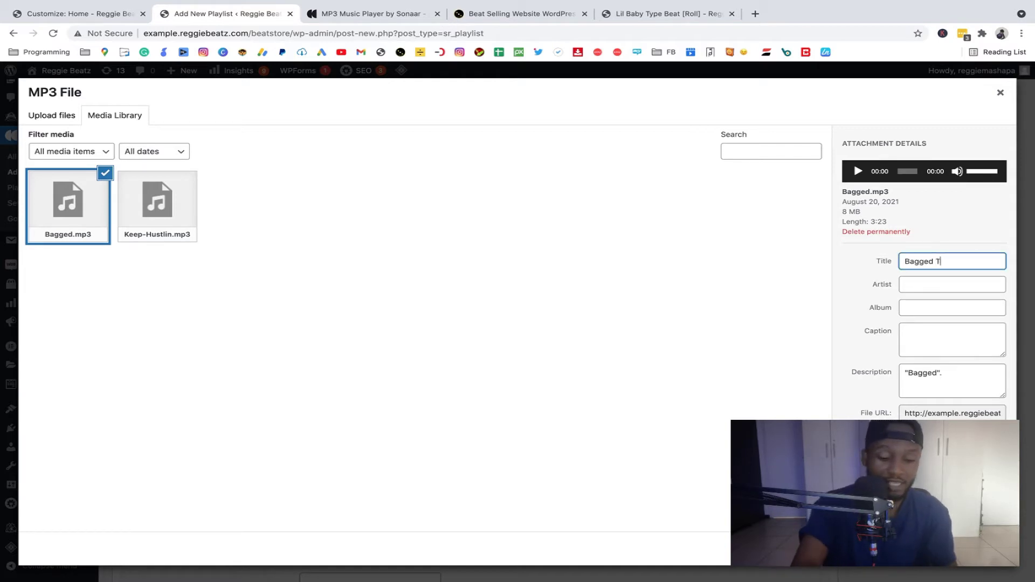
pyautogui.write('aged')
pyautogui.press('BackSpace')
pyautogui.press('BackSpace')
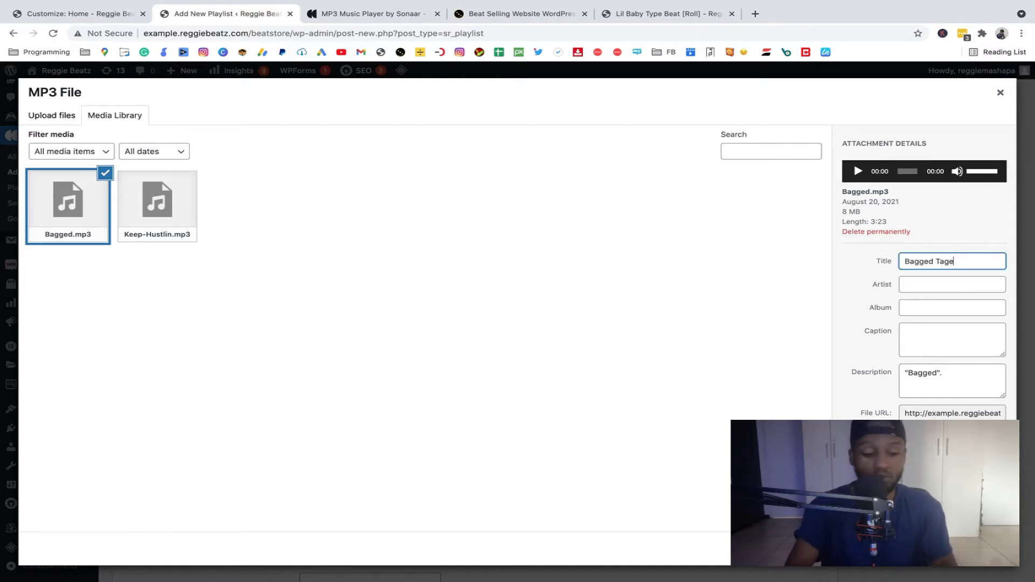
pyautogui.write('ged')
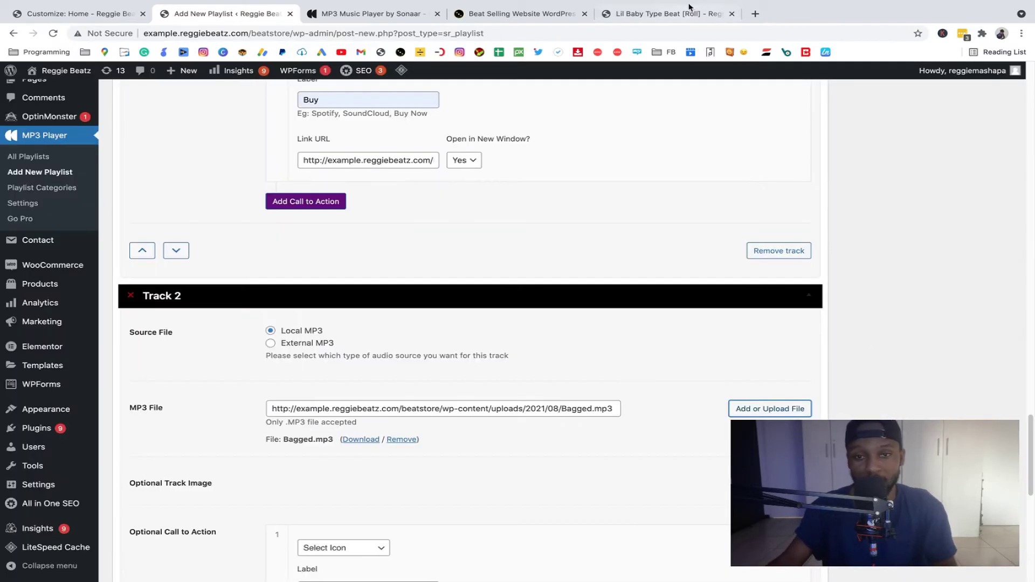
# Step: Copy the Young Thug Type Beat 2021 product page address from its View page
pyautogui.click(668, 13)
pyautogui.click(15, 34)
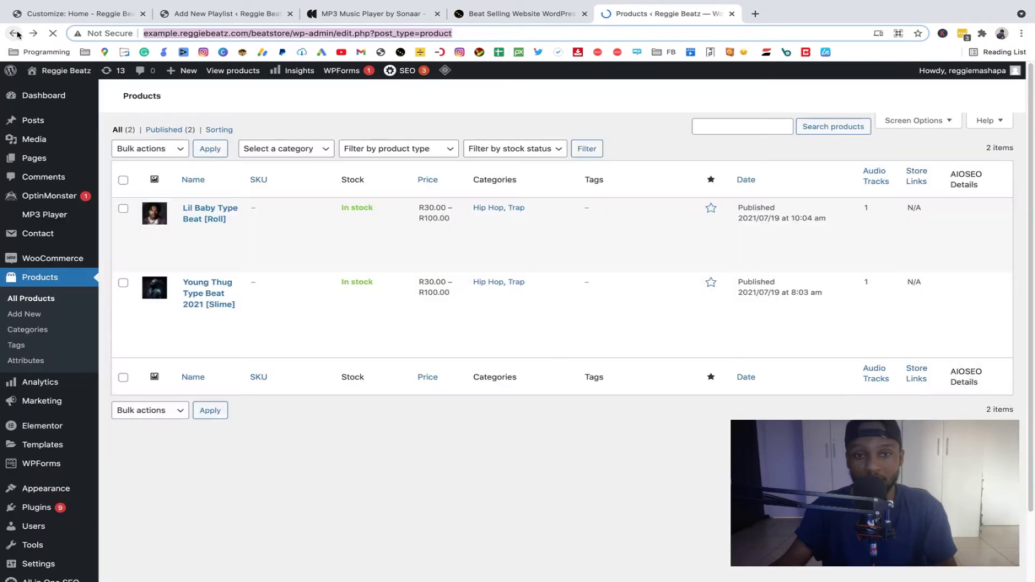
pyautogui.moveTo(210, 312)
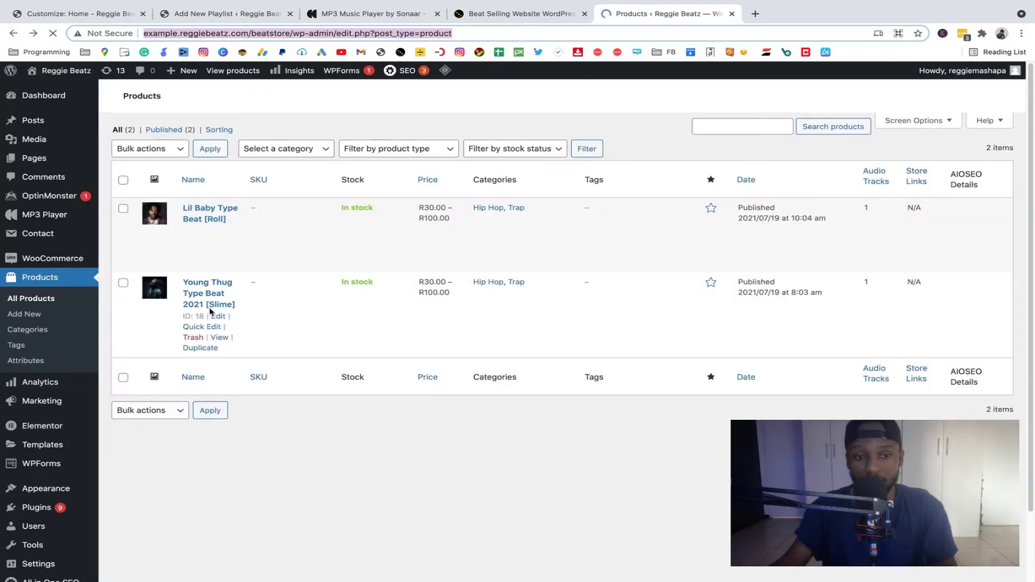
pyautogui.click(220, 344)
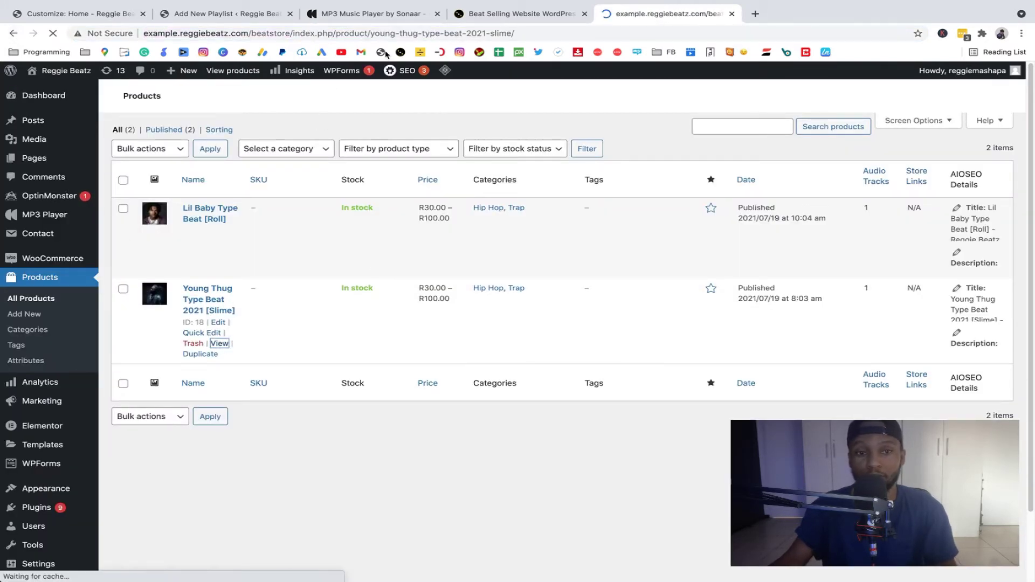
pyautogui.click(427, 32)
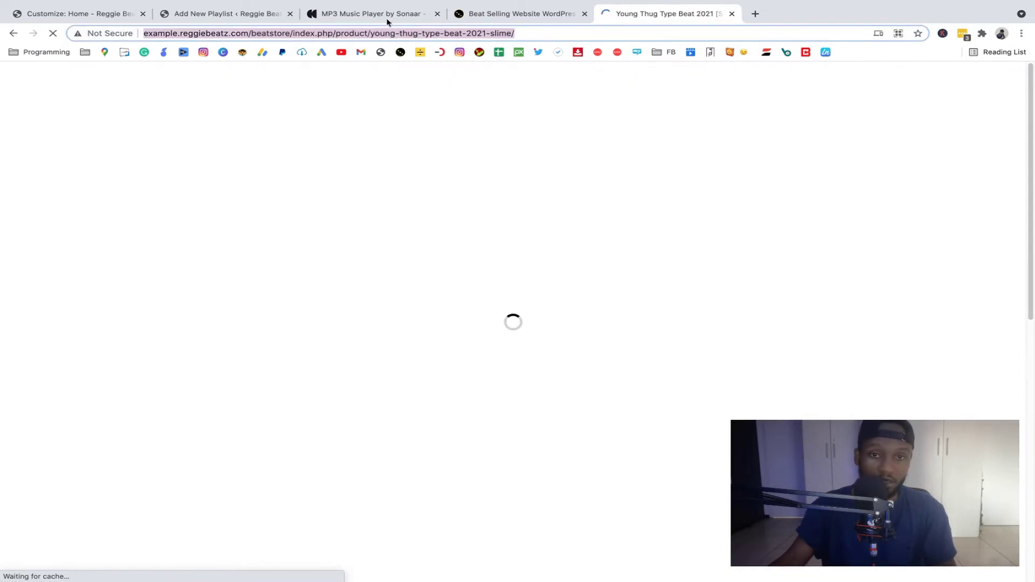
# Step: Back in the playlist editor, give Track 2 a Download call-to-action icon and the label Download
pyautogui.click(370, 14)
pyautogui.click(247, 14)
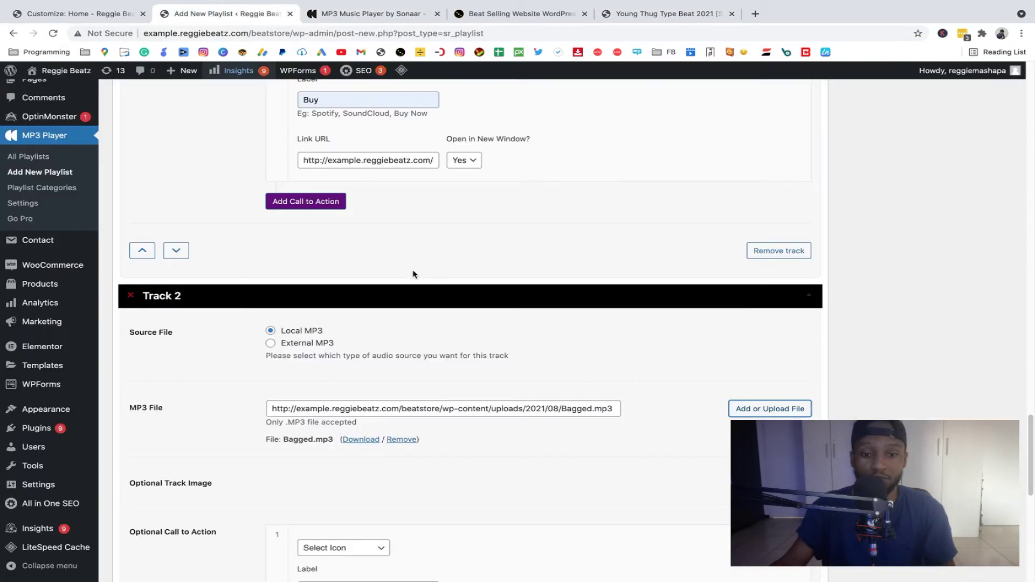
pyautogui.scroll(-4, 414, 273)
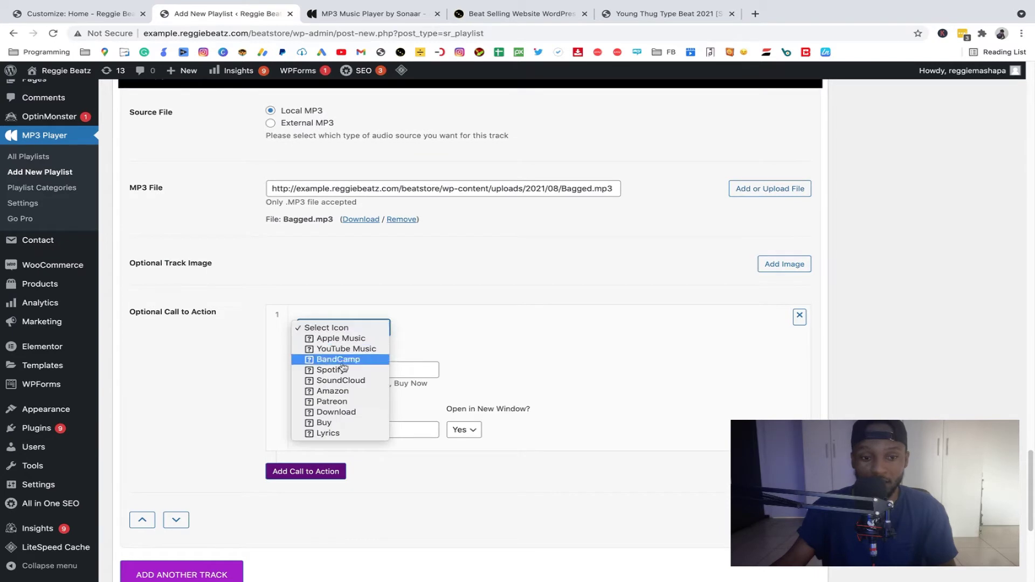
pyautogui.click(326, 423)
pyautogui.click(345, 371)
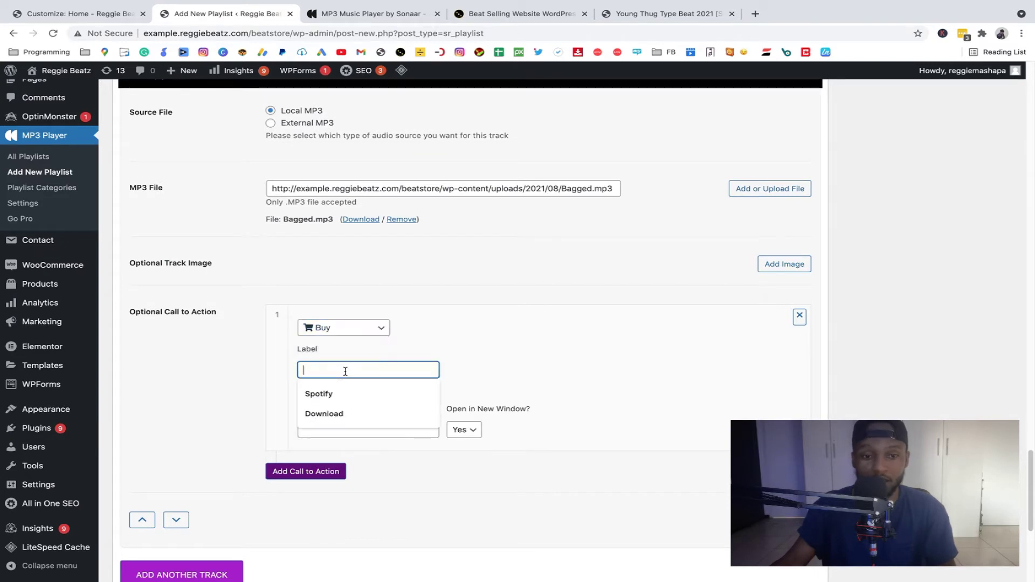
pyautogui.click(330, 413)
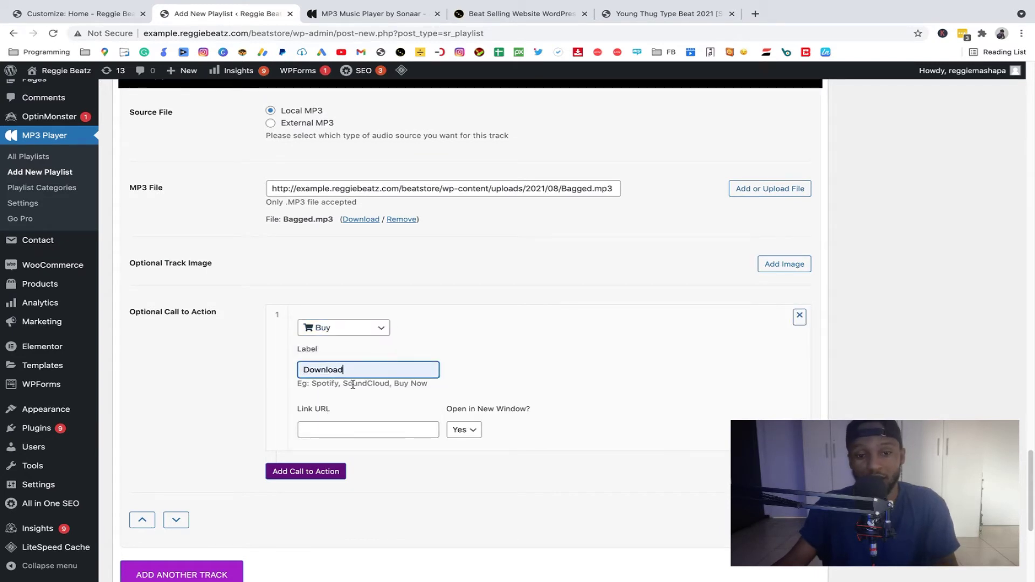
pyautogui.click(377, 329)
pyautogui.click(390, 318)
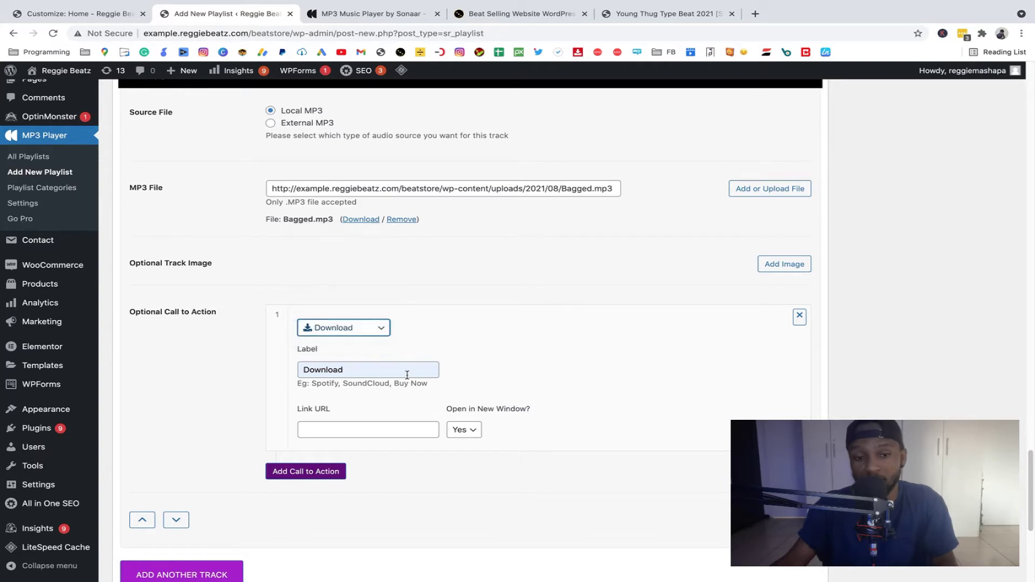
# Step: Paste the Young Thug product page address into Track 2's link URL
pyautogui.click(346, 429)
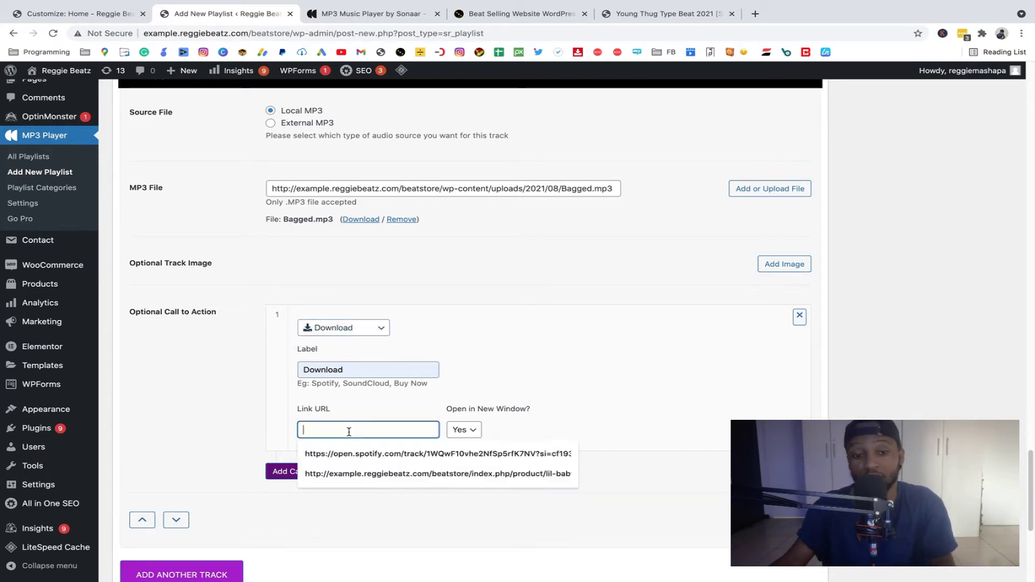
pyautogui.press('super+v')
pyautogui.click(614, 397)
pyautogui.scroll(-2, 540, 265)
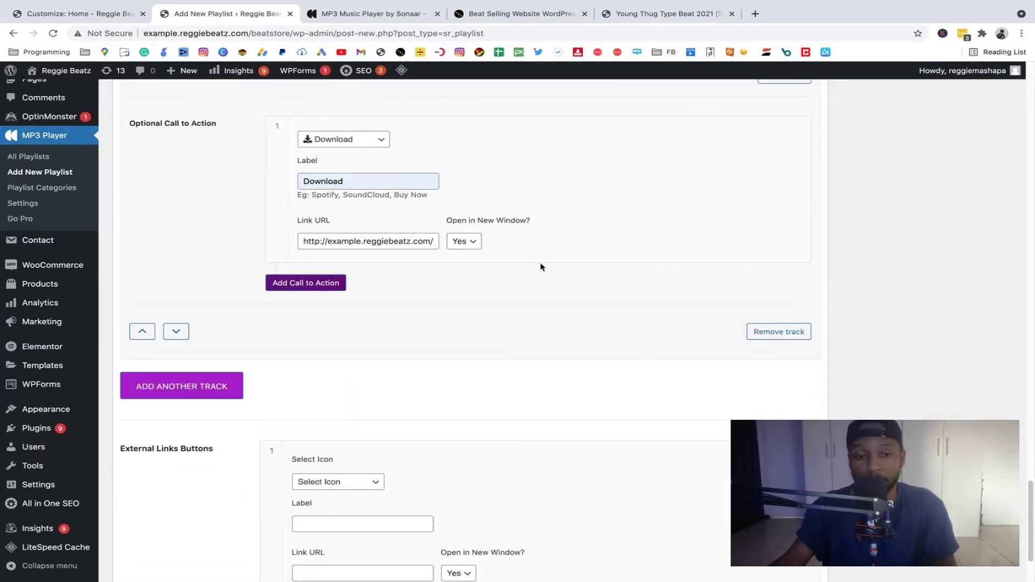
pyautogui.scroll(15, 586, 366)
# Step: Publish the two-track Latest Beats playlist and confirm the 'Post published' notice
pyautogui.scroll(10, 586, 366)
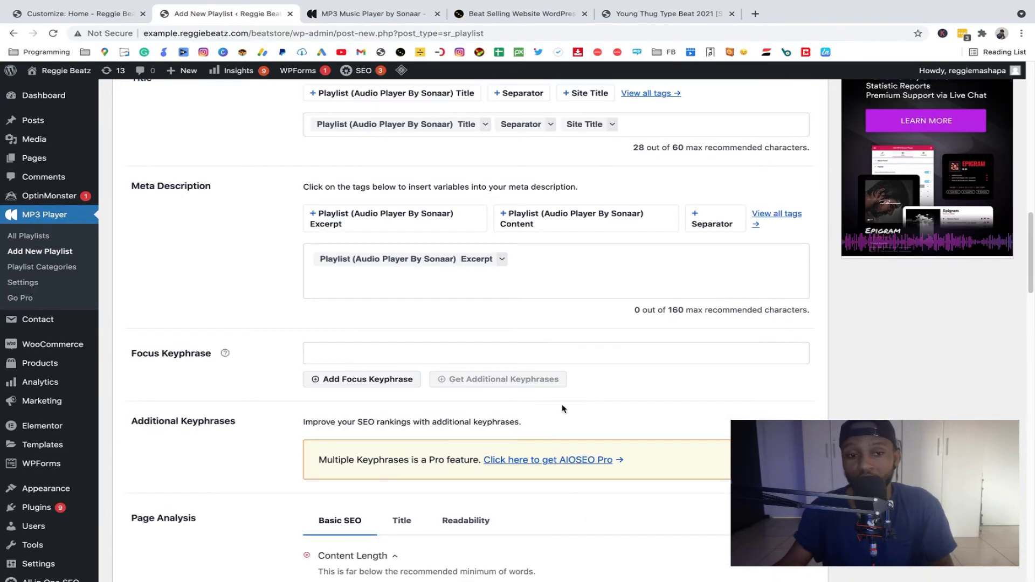
pyautogui.scroll(-20, 571, 388)
pyautogui.scroll(-5, 562, 409)
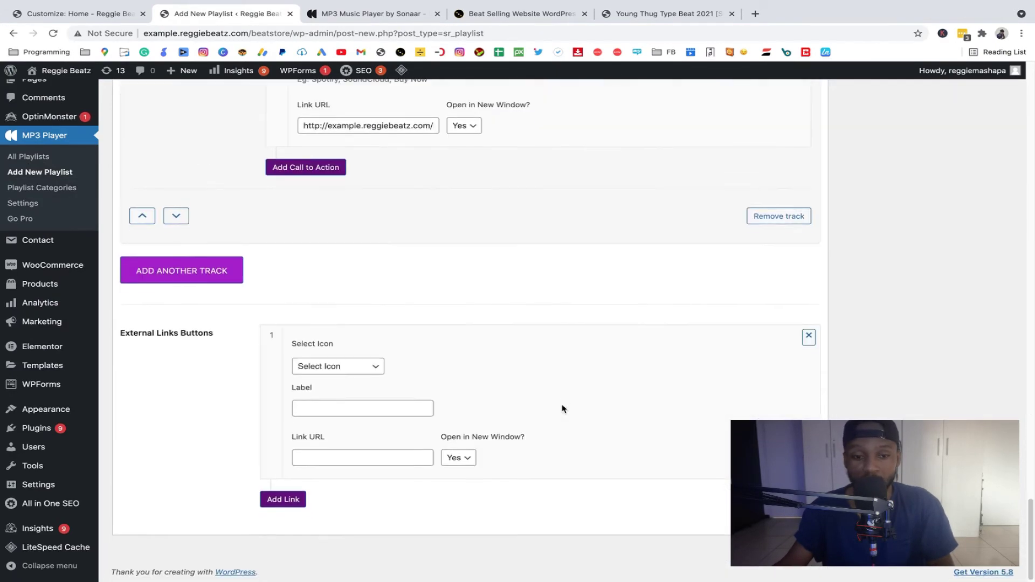
pyautogui.scroll(20, 562, 408)
pyautogui.scroll(7, 562, 409)
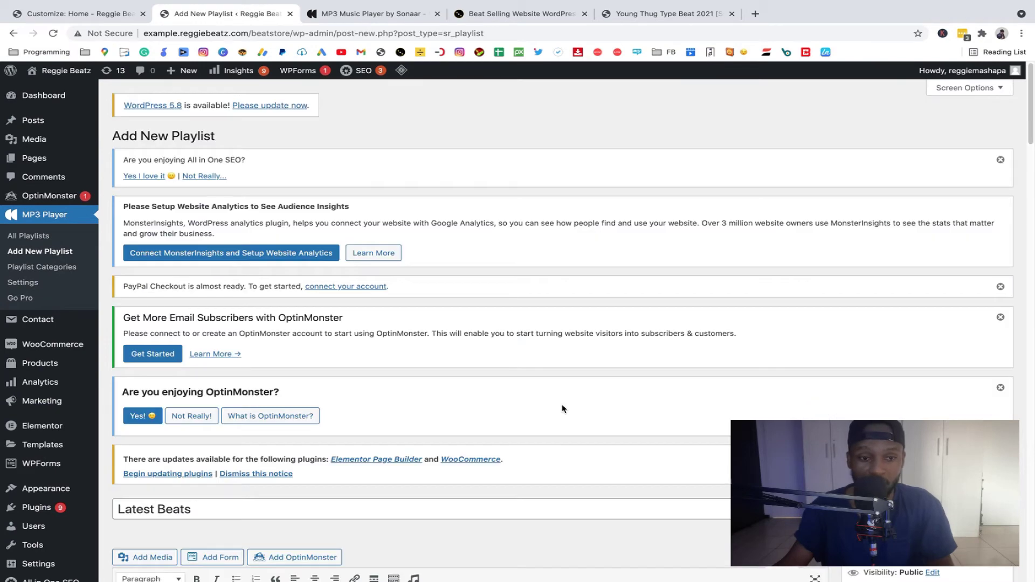
pyautogui.scroll(-3, 562, 409)
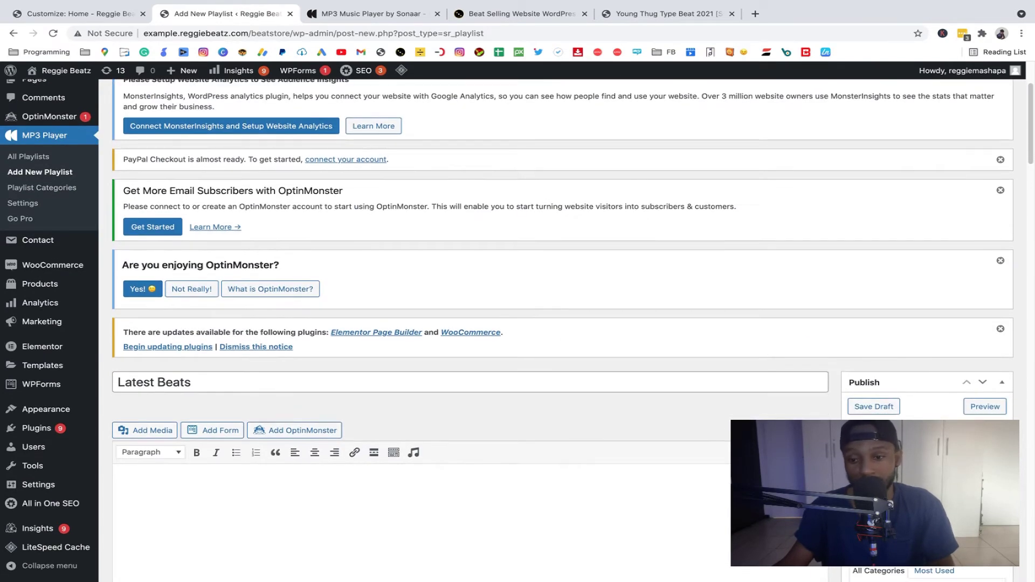
pyautogui.click(984, 488)
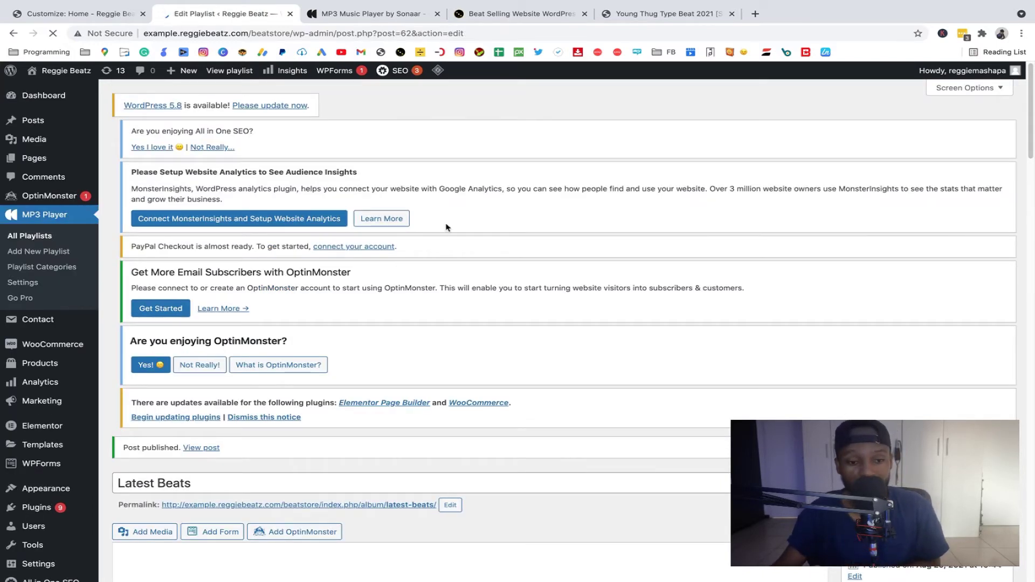
pyautogui.scroll(-5, 608, 256)
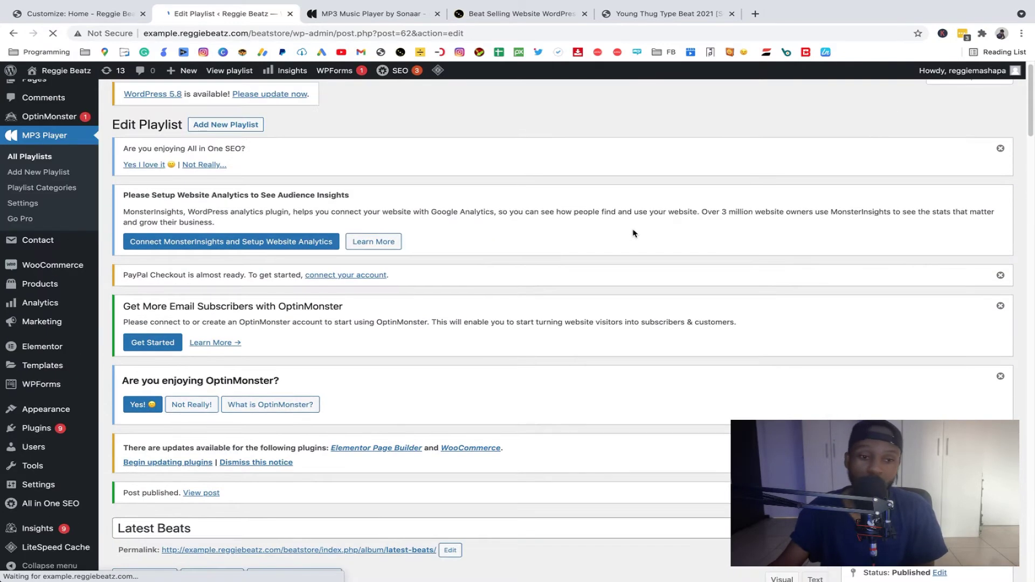
pyautogui.scroll(2, 634, 232)
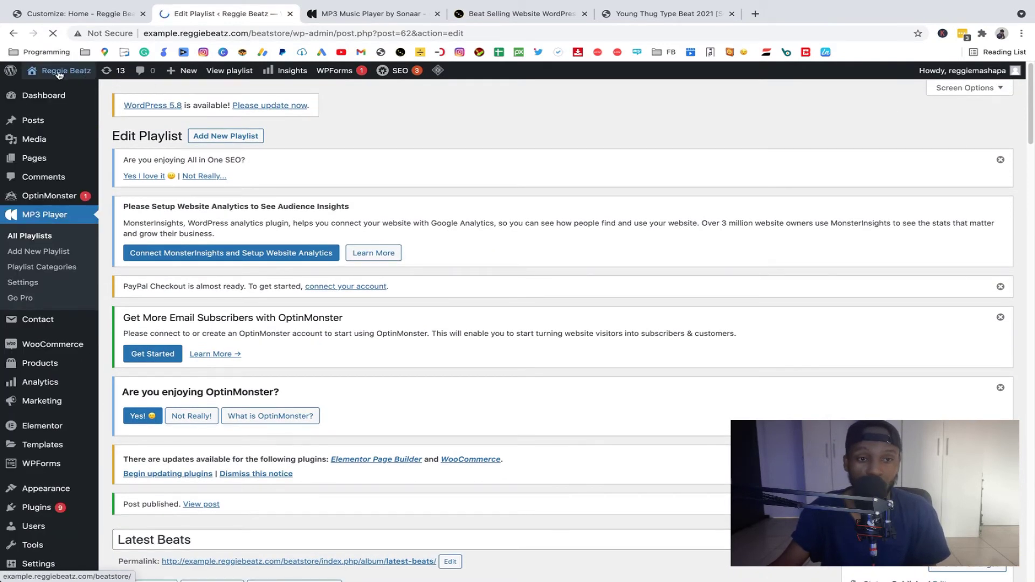
# Step: From the live site's home page, open the Home page via Edit Page, then Edit with Elementor
pyautogui.moveTo(59, 74)
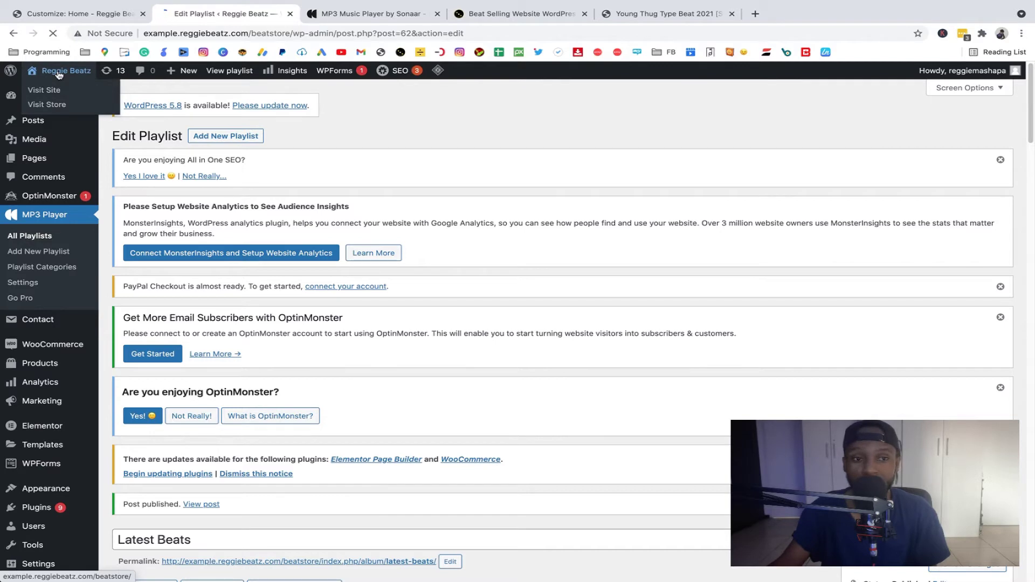
pyautogui.click(55, 95)
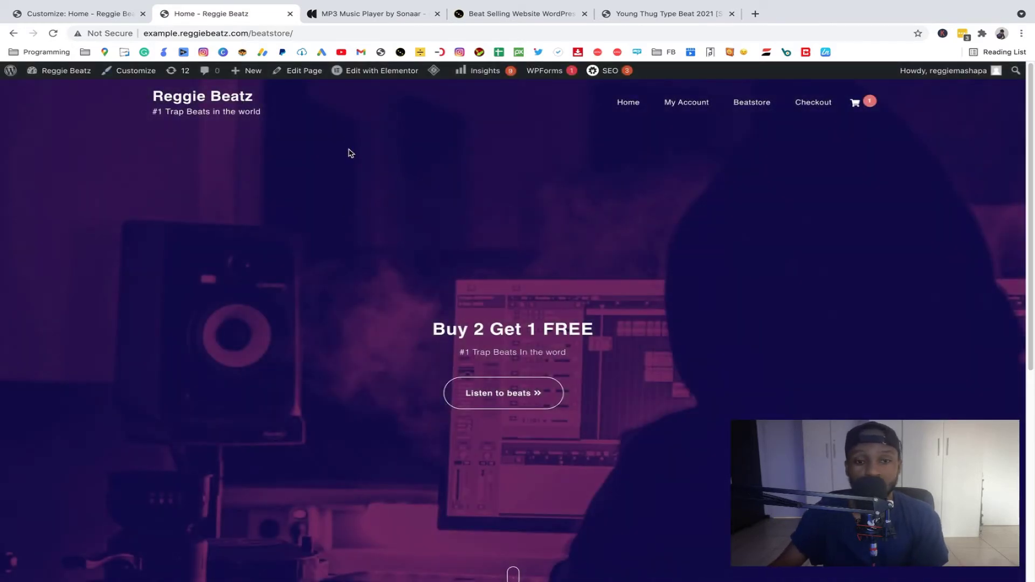
pyautogui.scroll(-2, 361, 125)
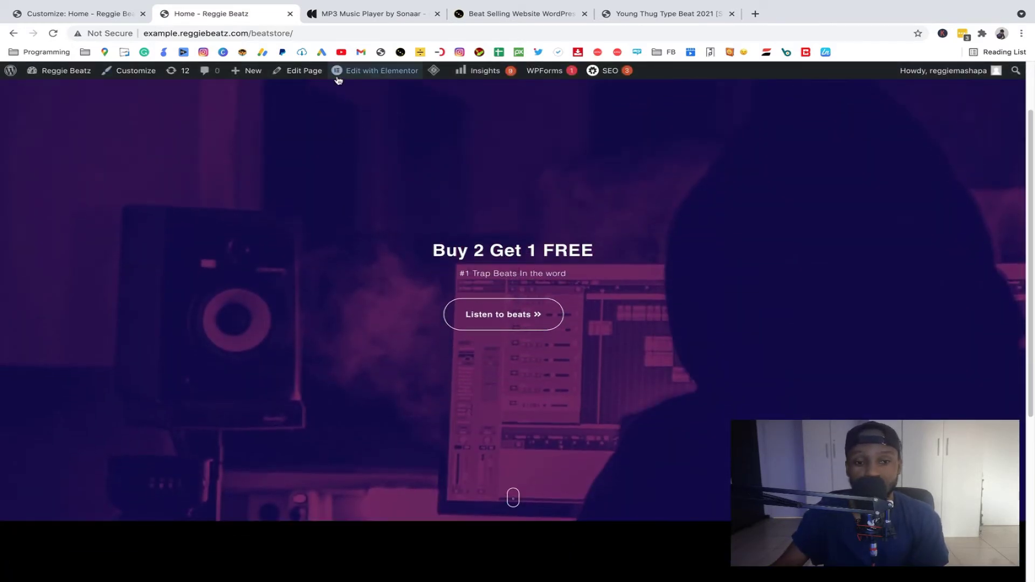
pyautogui.moveTo(372, 79)
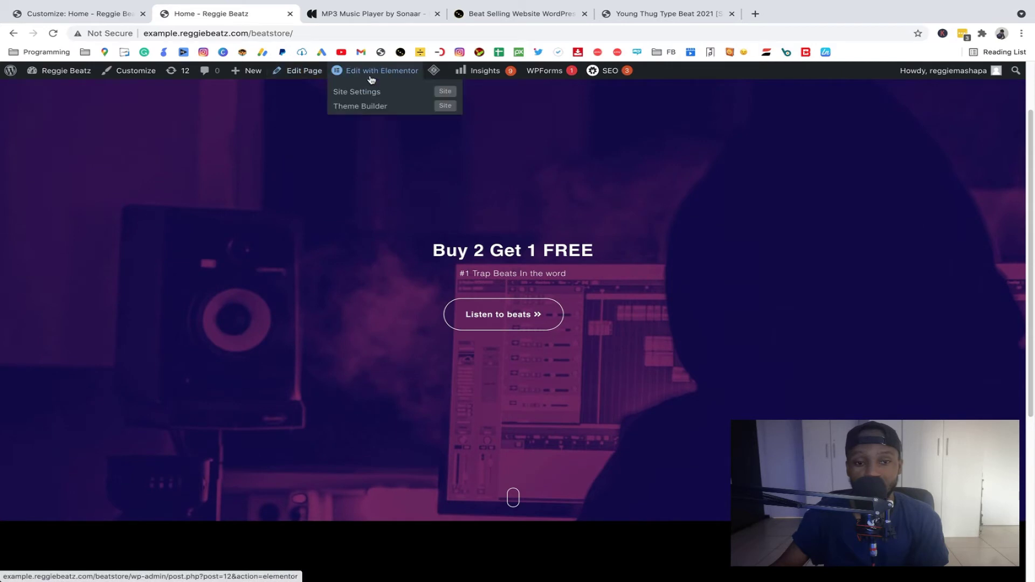
pyautogui.click(294, 75)
pyautogui.moveTo(383, 78)
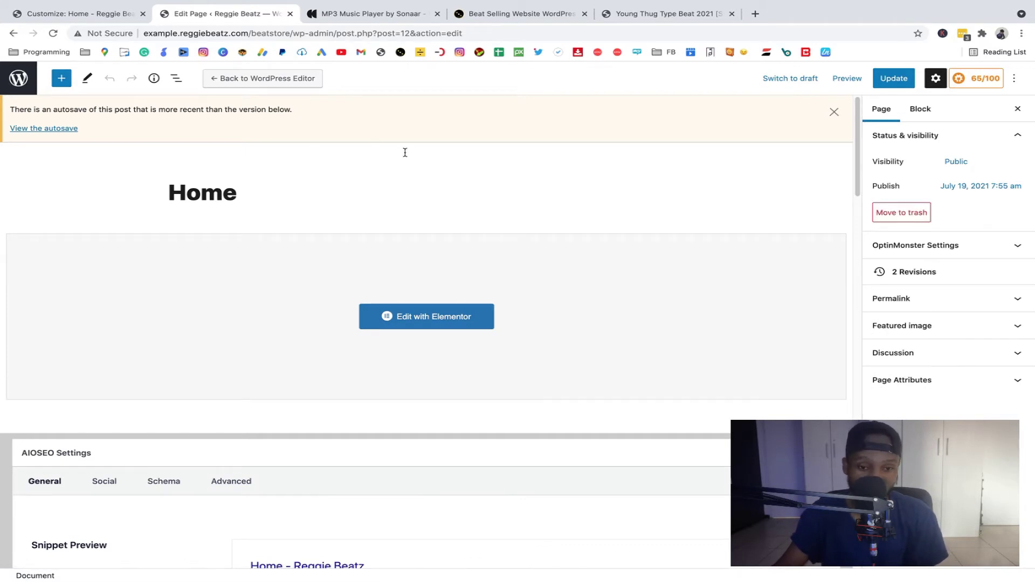
pyautogui.scroll(-3, 358, 245)
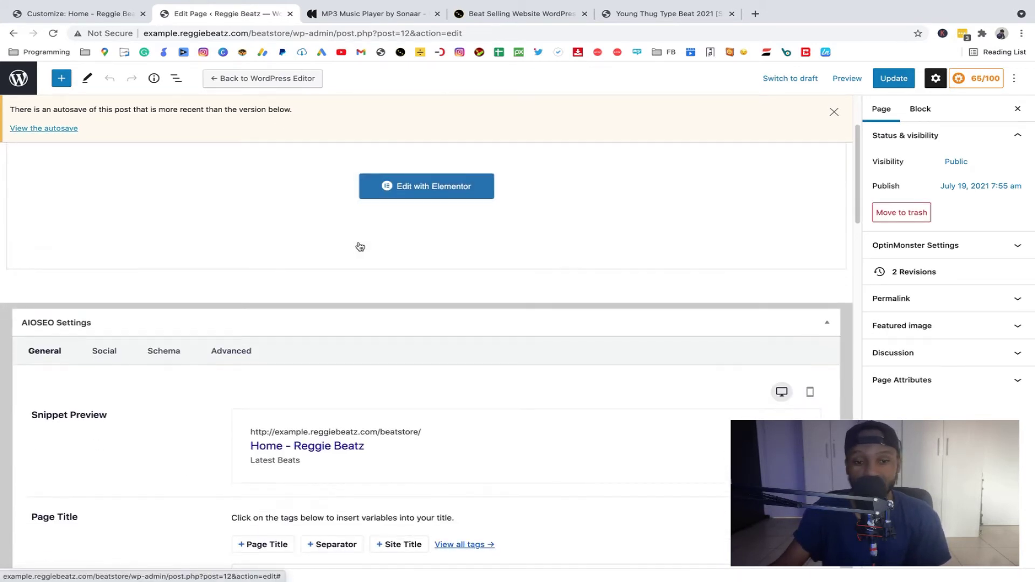
pyautogui.click(427, 195)
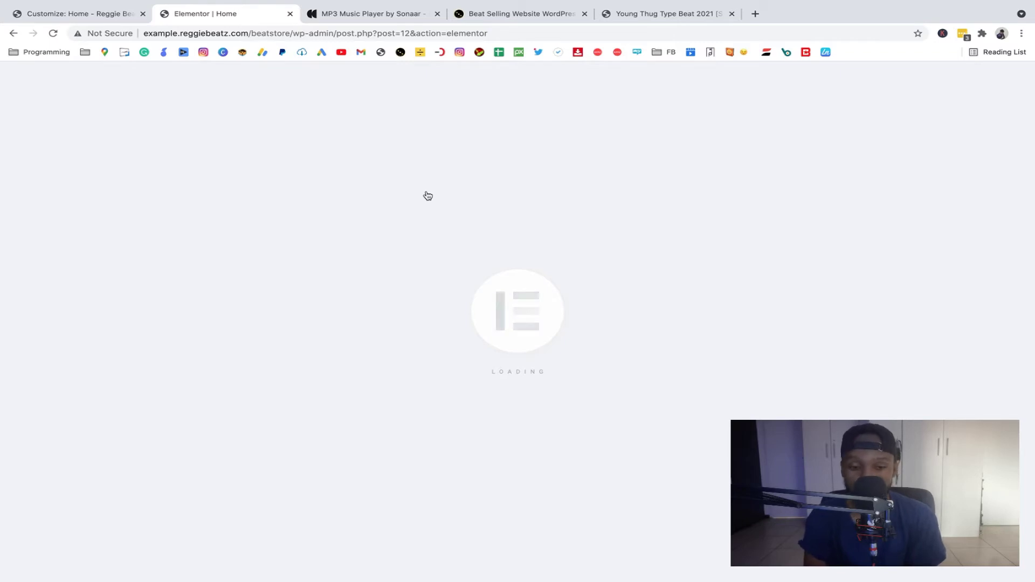
# Step: Delete the old music player widget below the Latest Beats heading
pyautogui.scroll(-5, 427, 195)
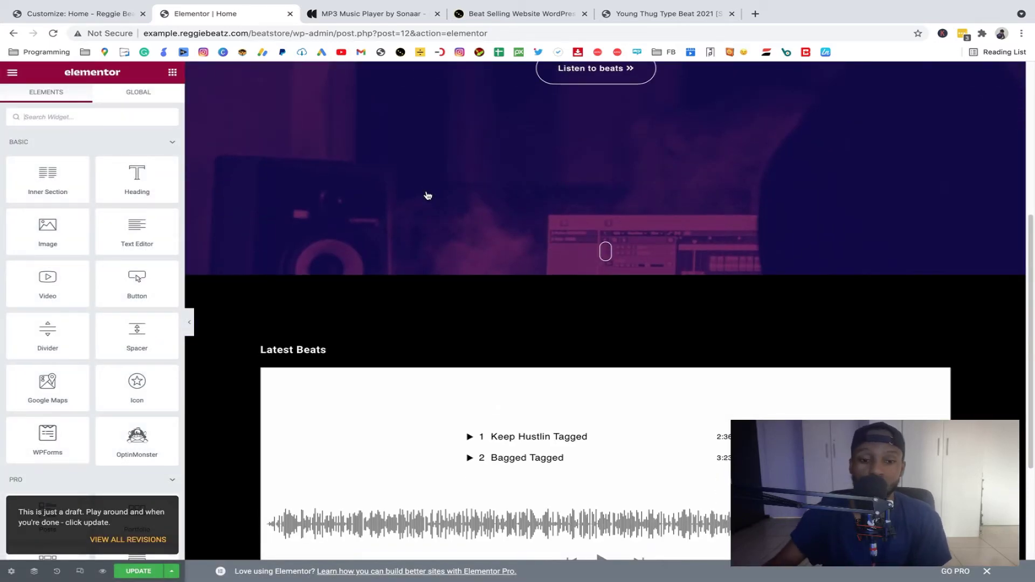
pyautogui.scroll(-2, 633, 324)
pyautogui.rightClick(943, 257)
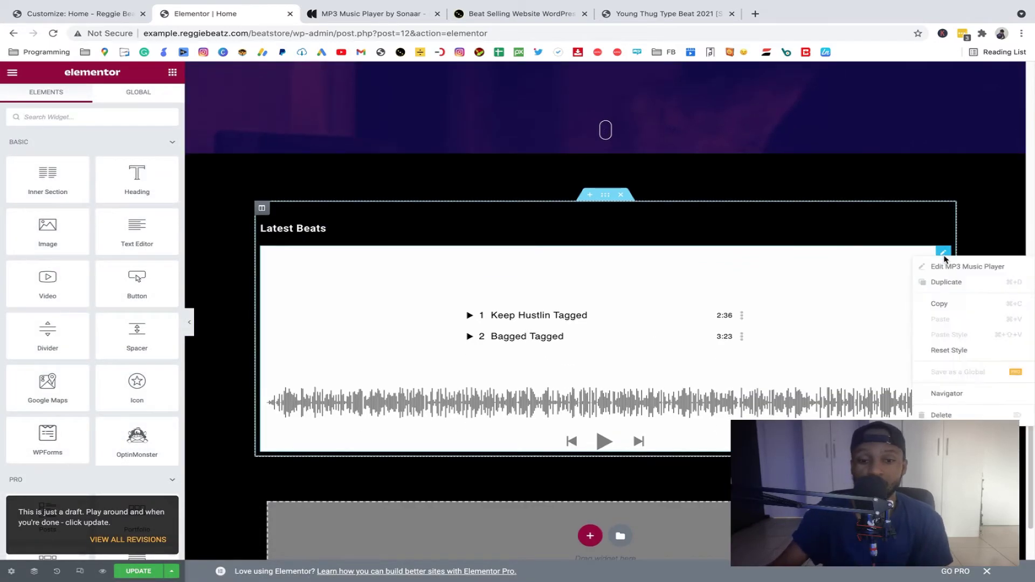
pyautogui.click(942, 415)
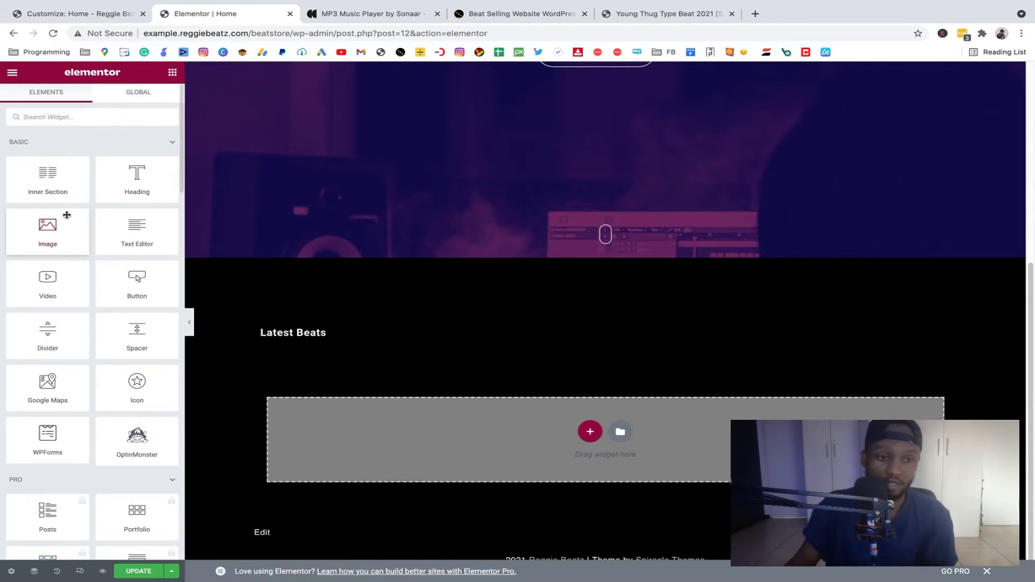
# Step: Search widgets for 'so', drop an MP3 Music Player into the Latest Beats section, and save the page
pyautogui.write('so')
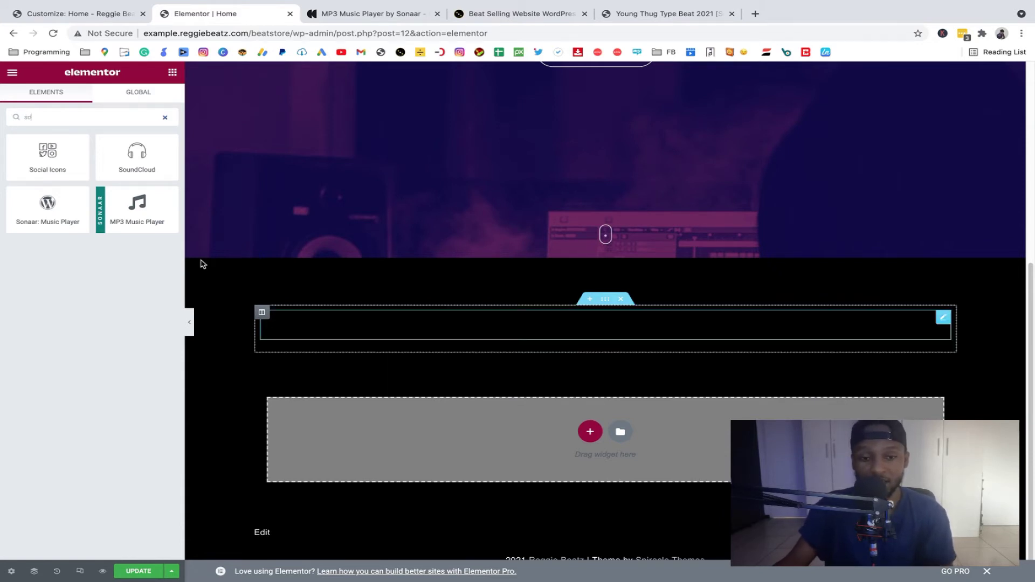
pyautogui.moveTo(141, 206); pyautogui.dragTo(329, 343)
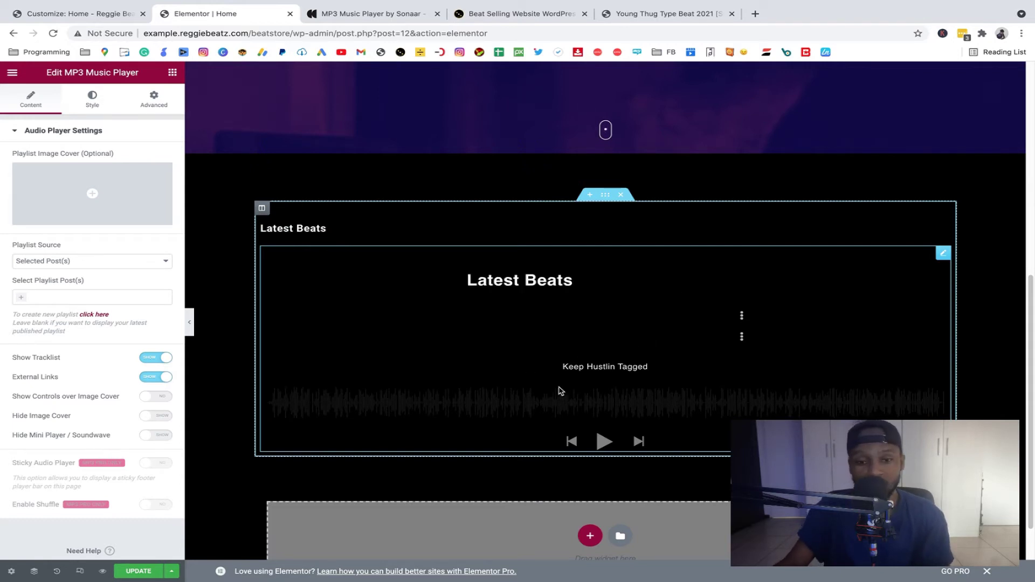
pyautogui.scroll(4, 636, 340)
pyautogui.scroll(-6, 636, 341)
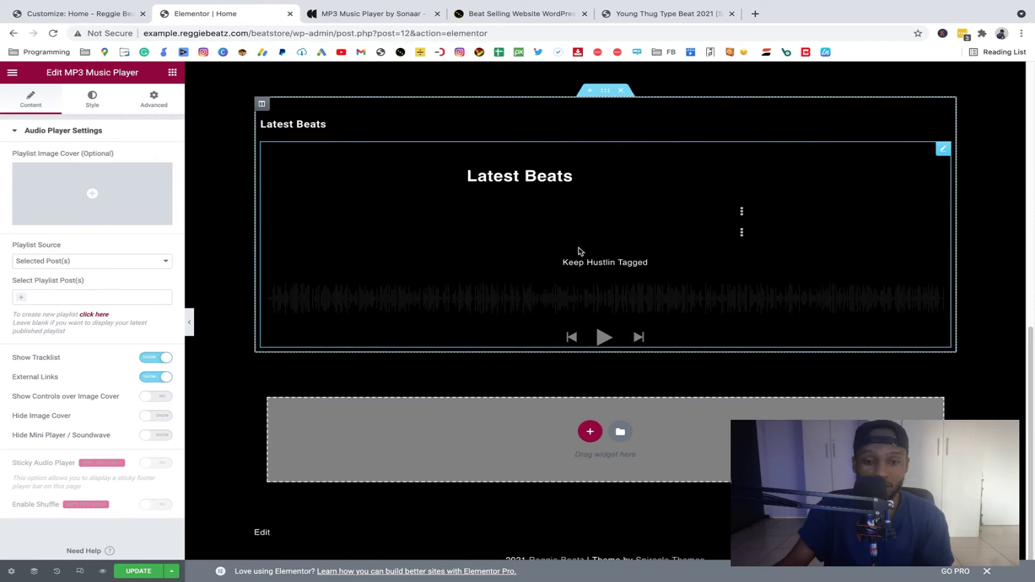
pyautogui.scroll(2, 324, 186)
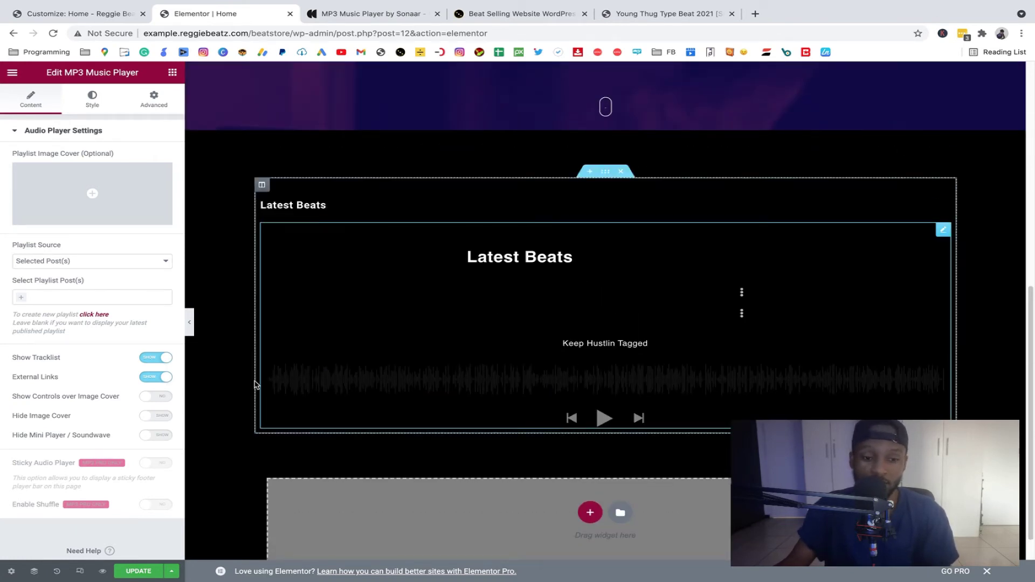
pyautogui.click(139, 571)
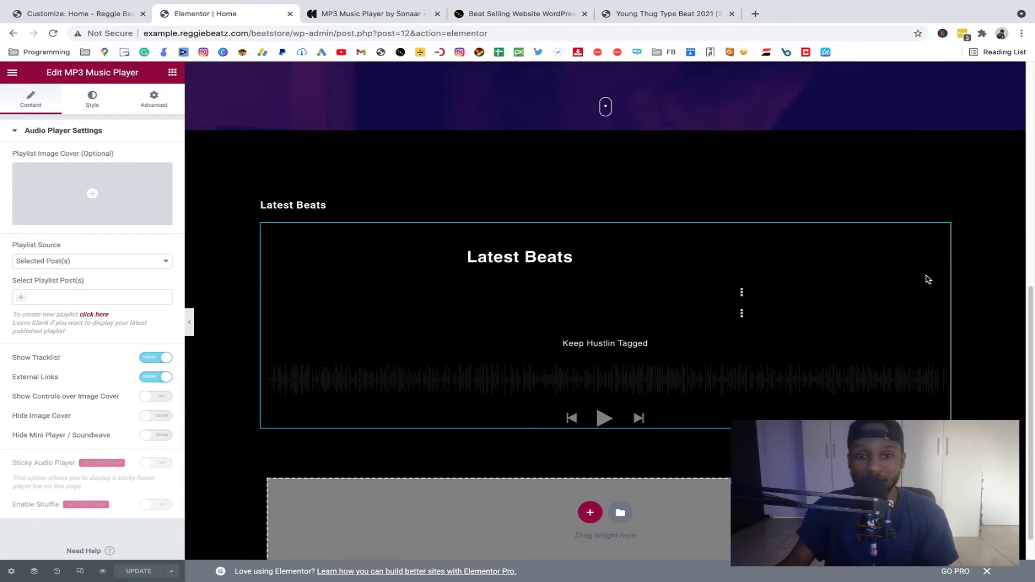
# Step: On the snippets blog post, select the White Background CSS from 'body {' to its final brace
pyautogui.click(516, 17)
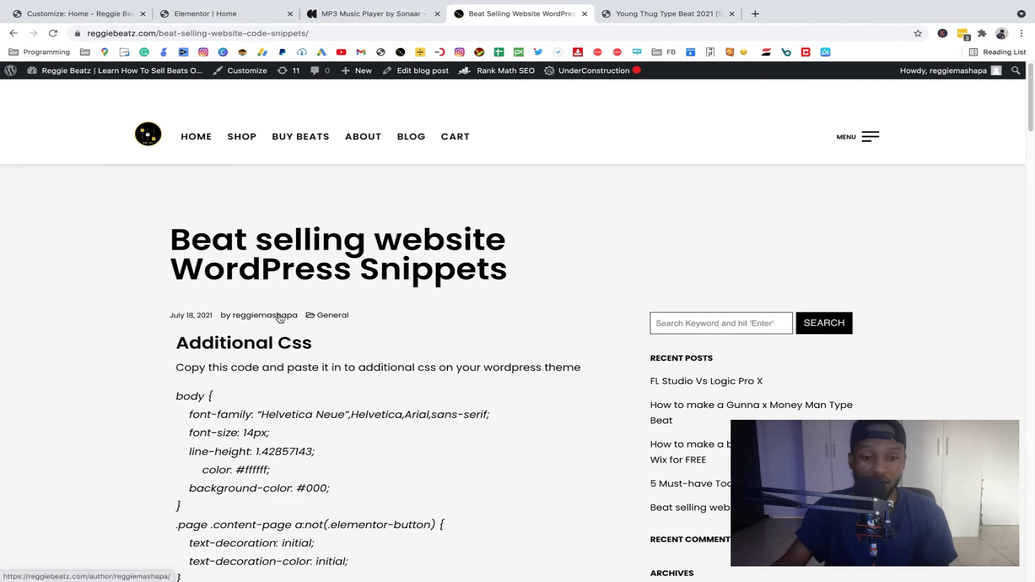
pyautogui.scroll(-1, 278, 315)
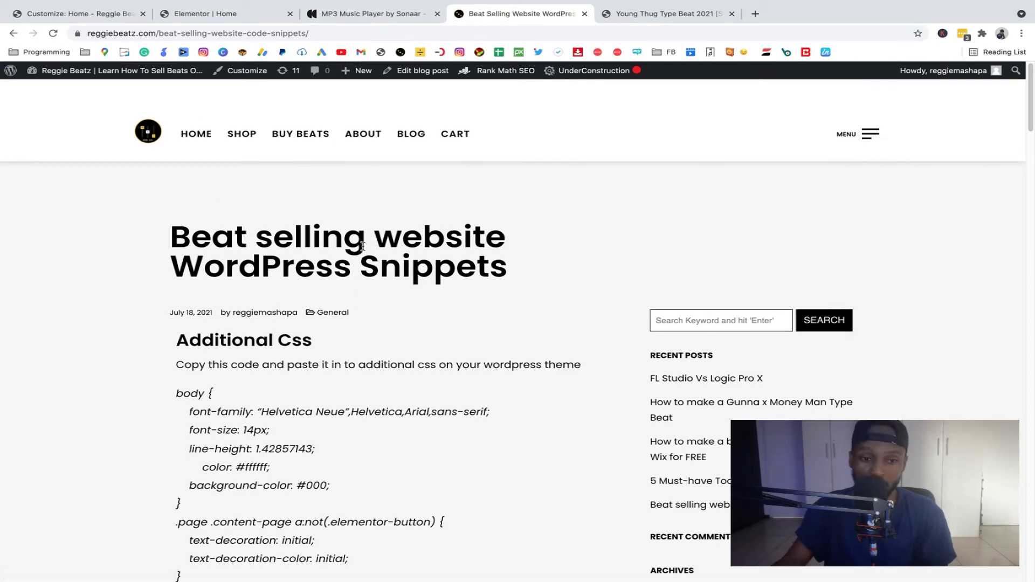
pyautogui.scroll(-2, 364, 248)
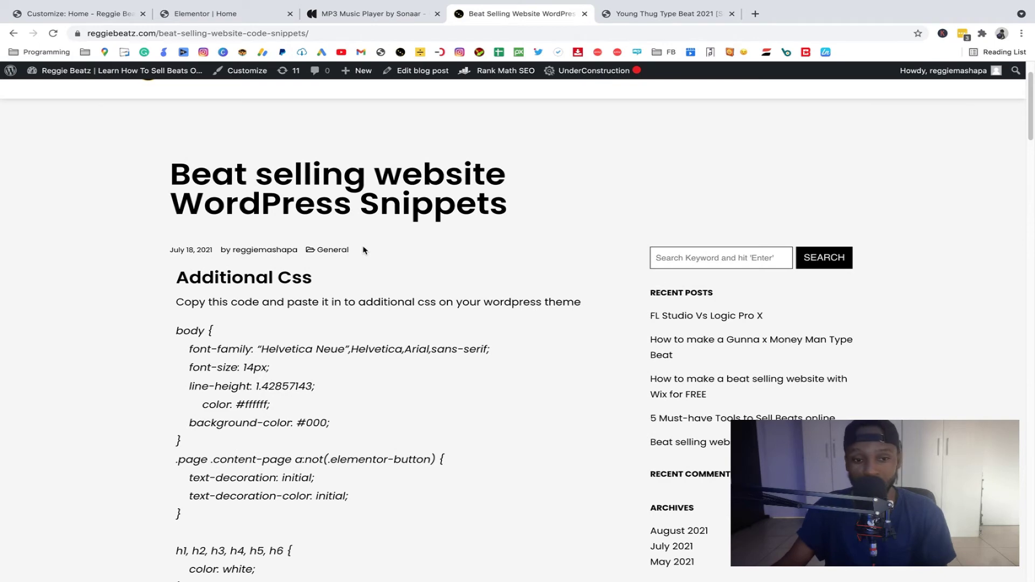
pyautogui.scroll(-20, 364, 250)
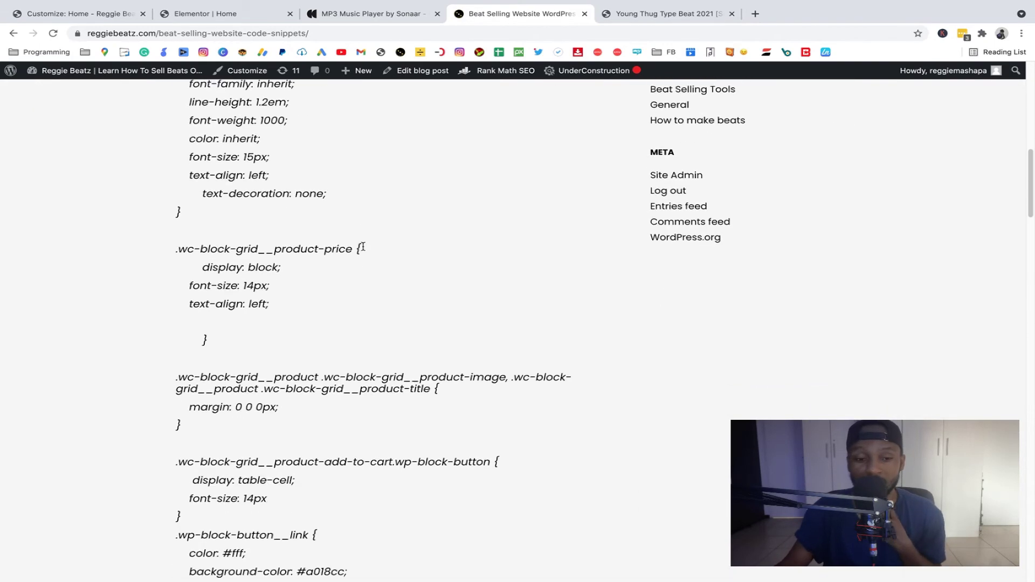
pyautogui.scroll(-20, 364, 249)
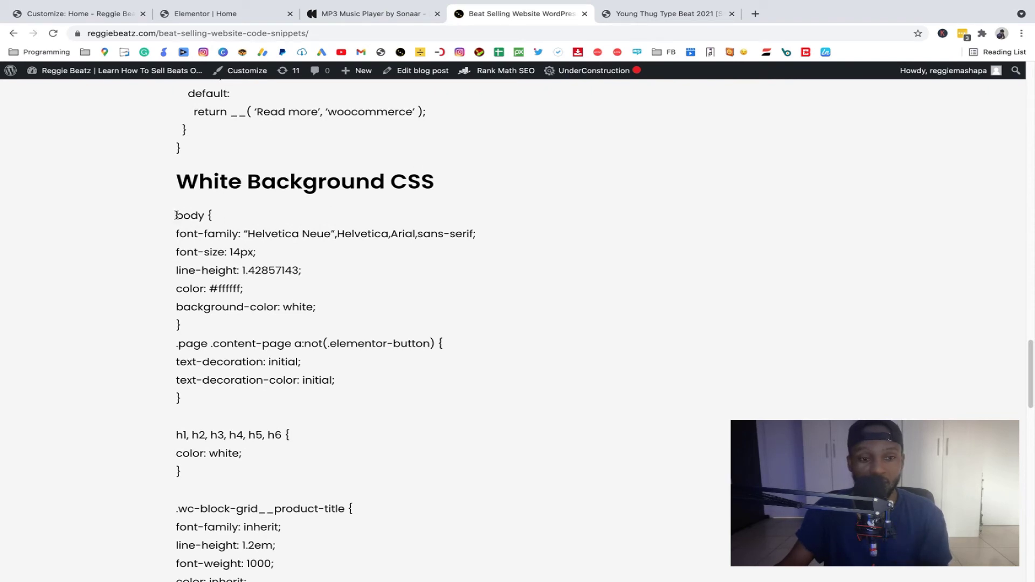
pyautogui.moveTo(172, 213); pyautogui.dragTo(242, 312)
pyautogui.scroll(-6, 261, 340)
pyautogui.scroll(-15, 273, 345)
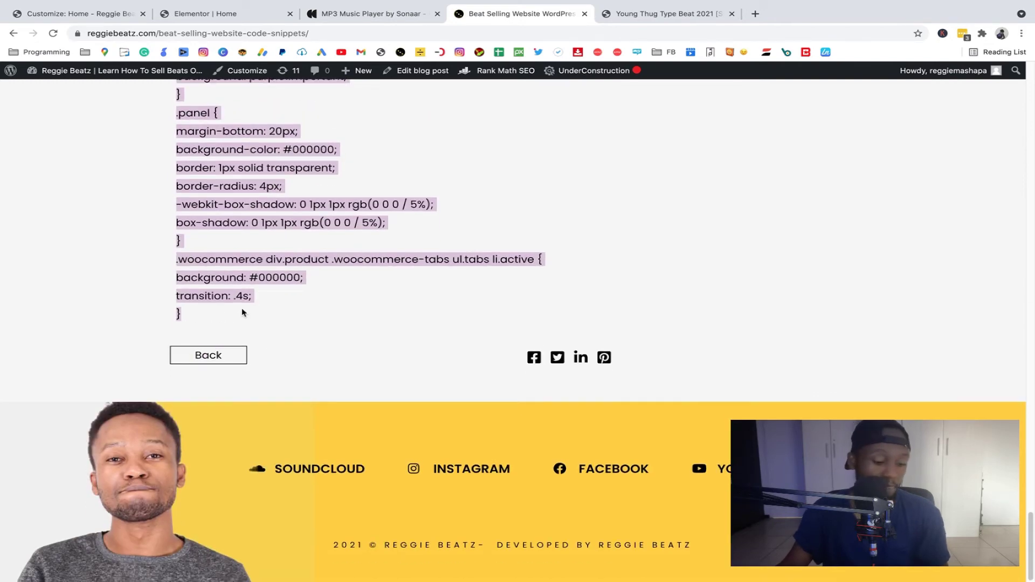
# Step: Switch to the Young Thug Type Beat 2021 [Slime] product page tab
pyautogui.click(197, 15)
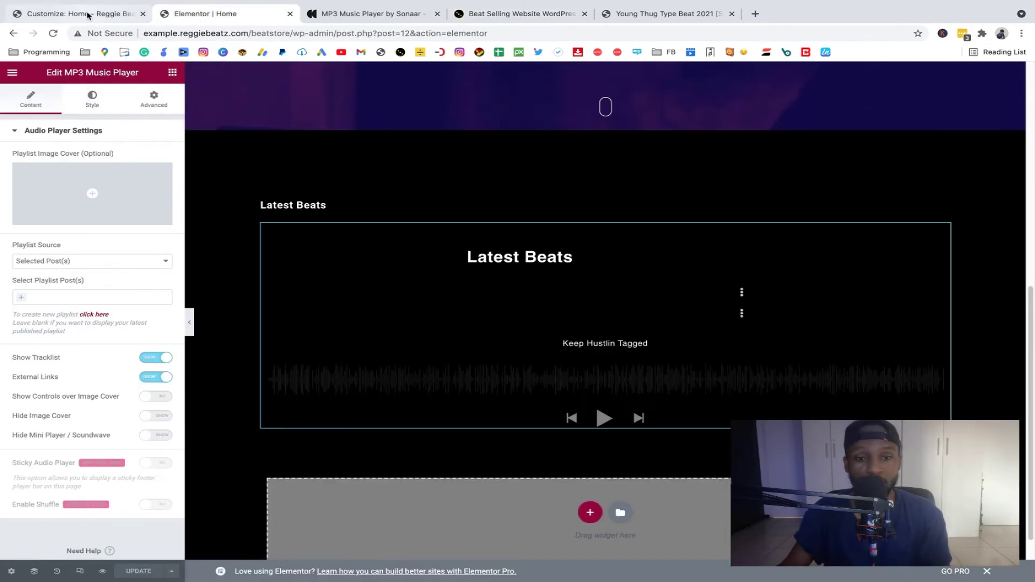
pyautogui.click(89, 15)
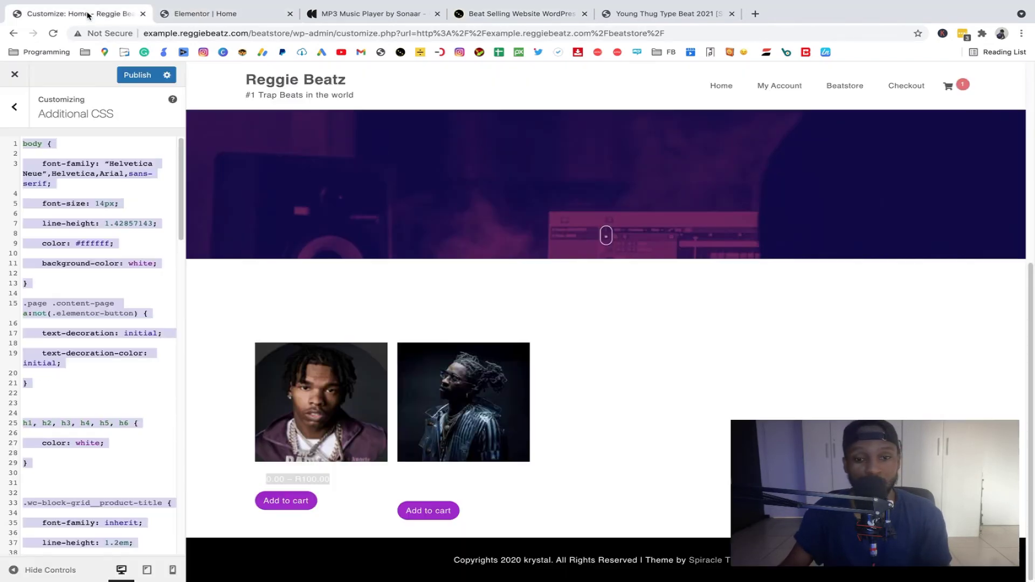
pyautogui.click(230, 16)
pyautogui.click(634, 17)
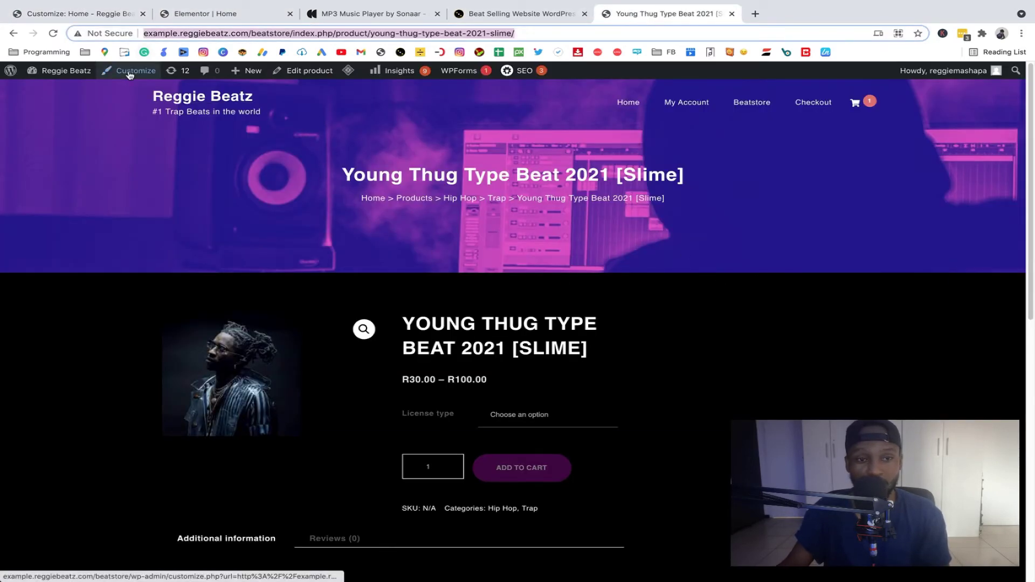
pyautogui.click(132, 14)
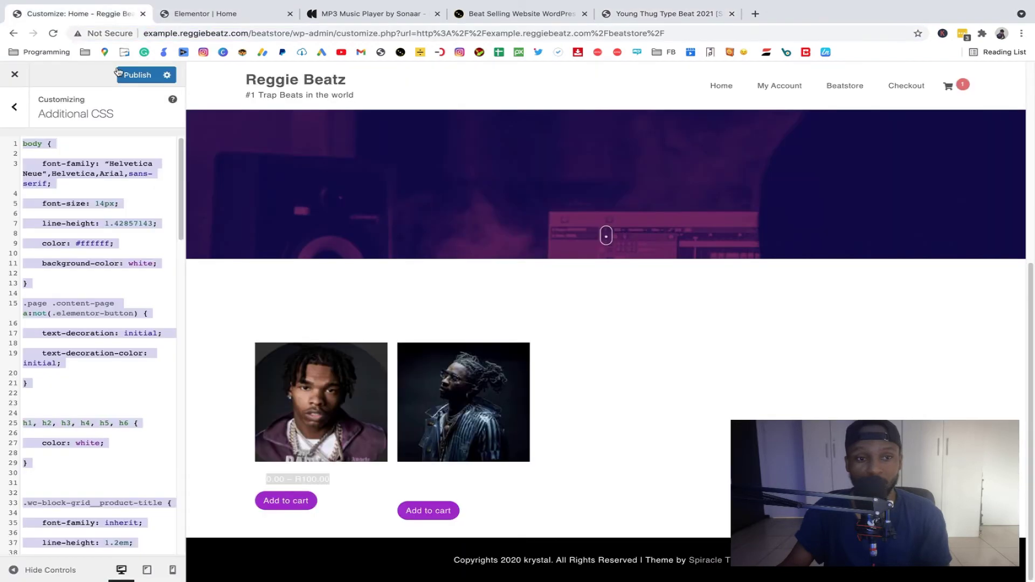
pyautogui.click(214, 14)
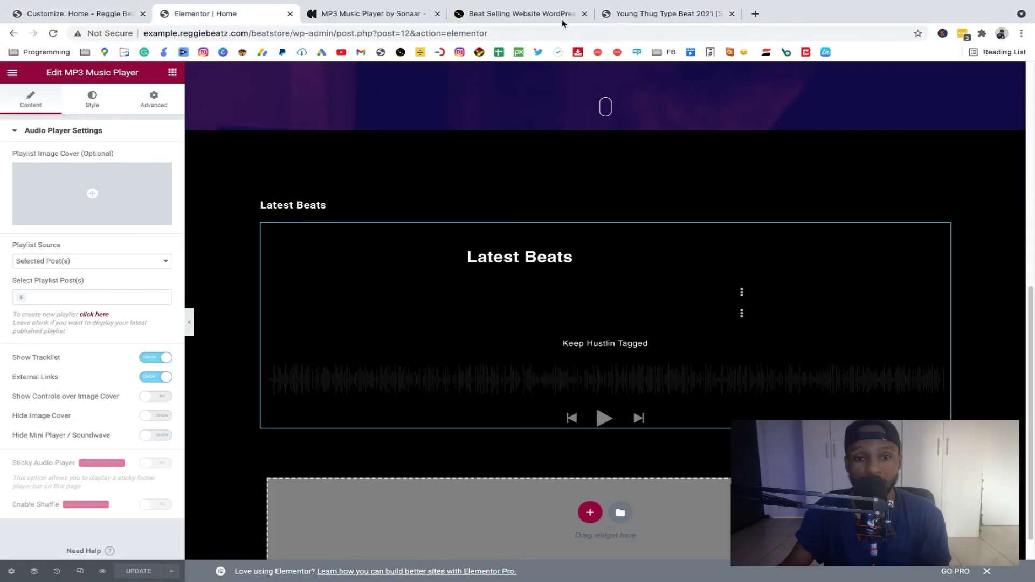
pyautogui.click(694, 15)
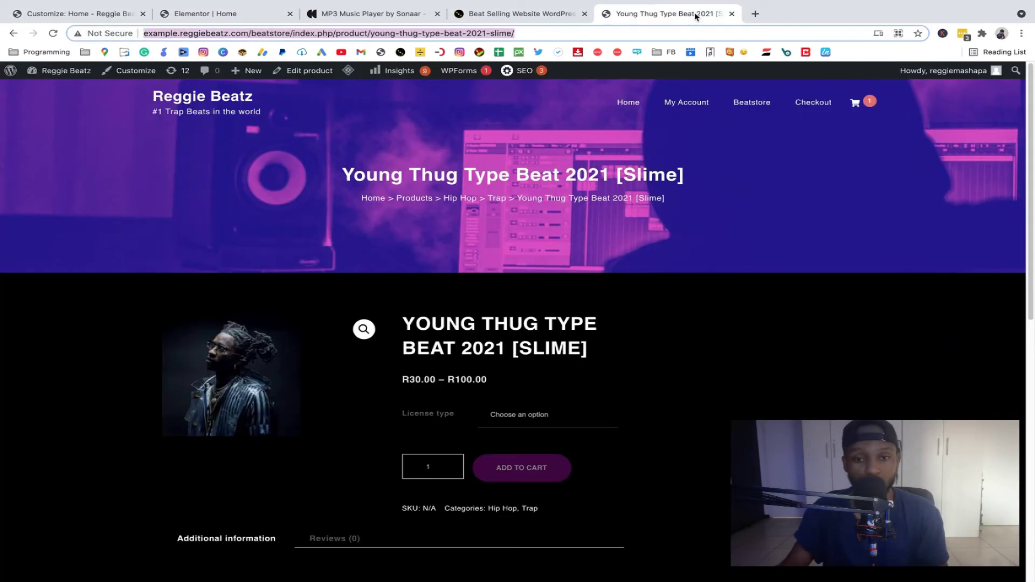
# Step: Open the Customizer's Additional CSS panel and place the caret in the code
pyautogui.click(141, 78)
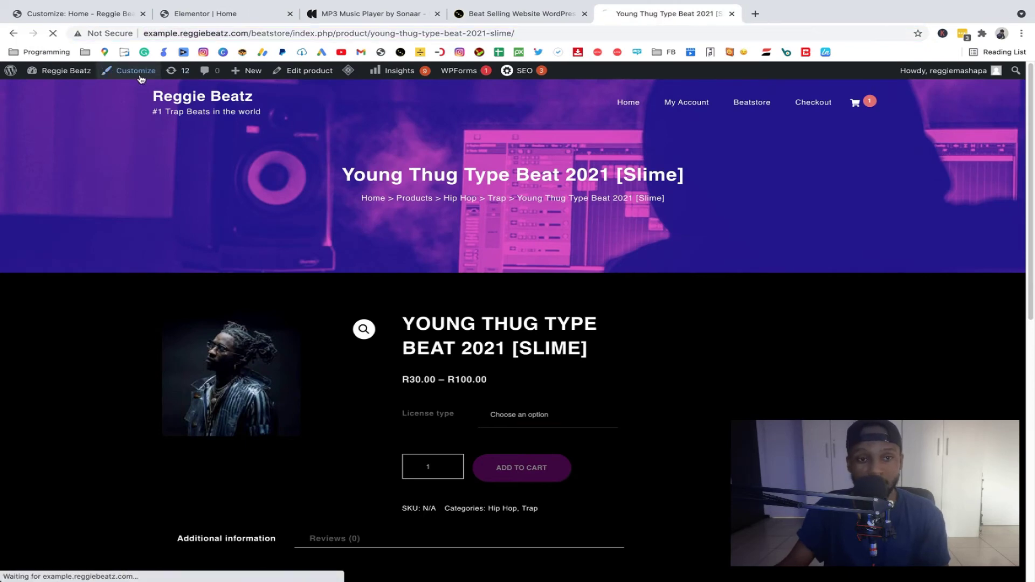
pyautogui.scroll(-2, 76, 383)
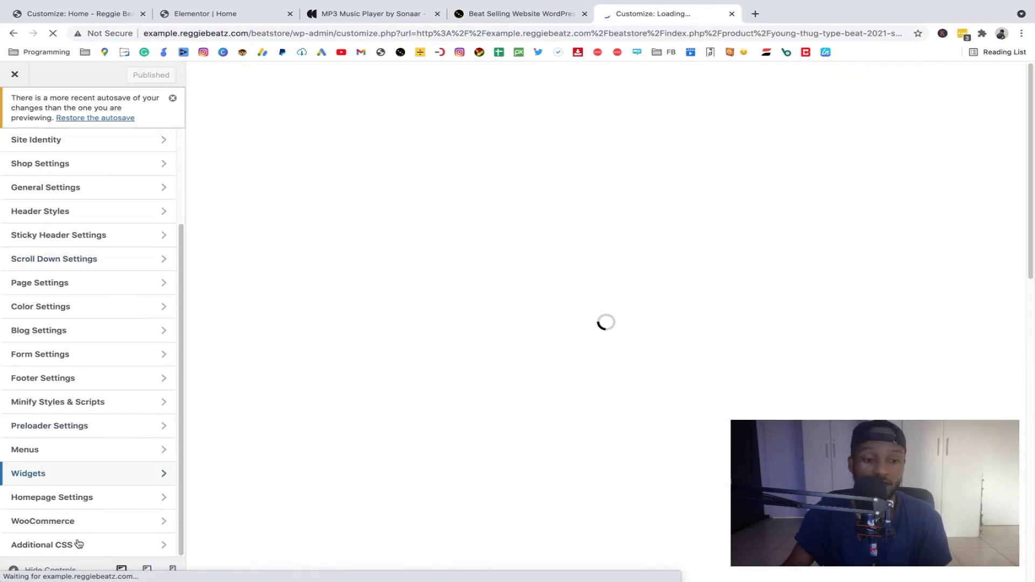
pyautogui.click(68, 546)
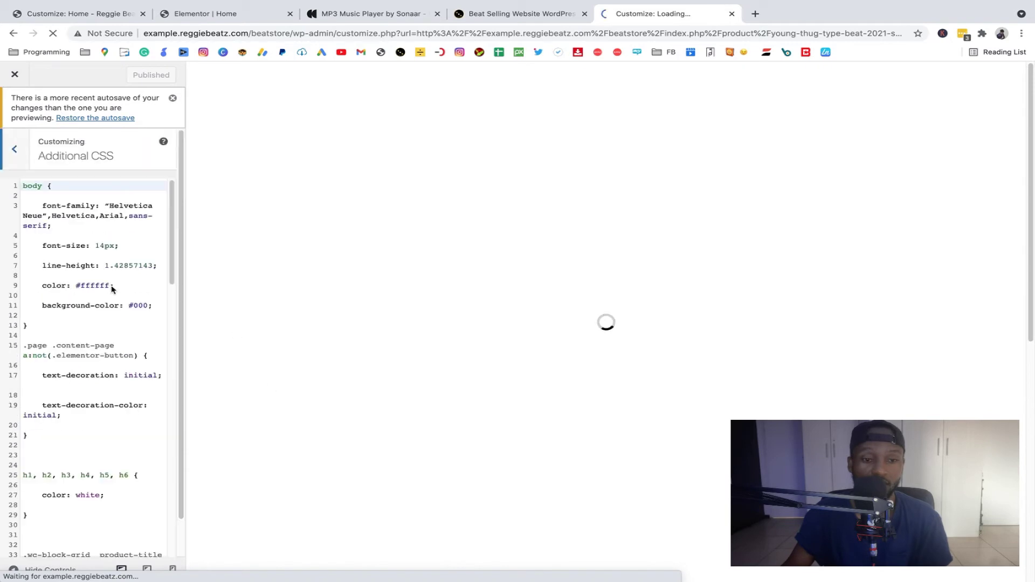
pyautogui.click(106, 284)
# Step: Replace the Additional CSS with the White Background stylesheet and preview the home page
pyautogui.hotkey('ctrl', 'a')
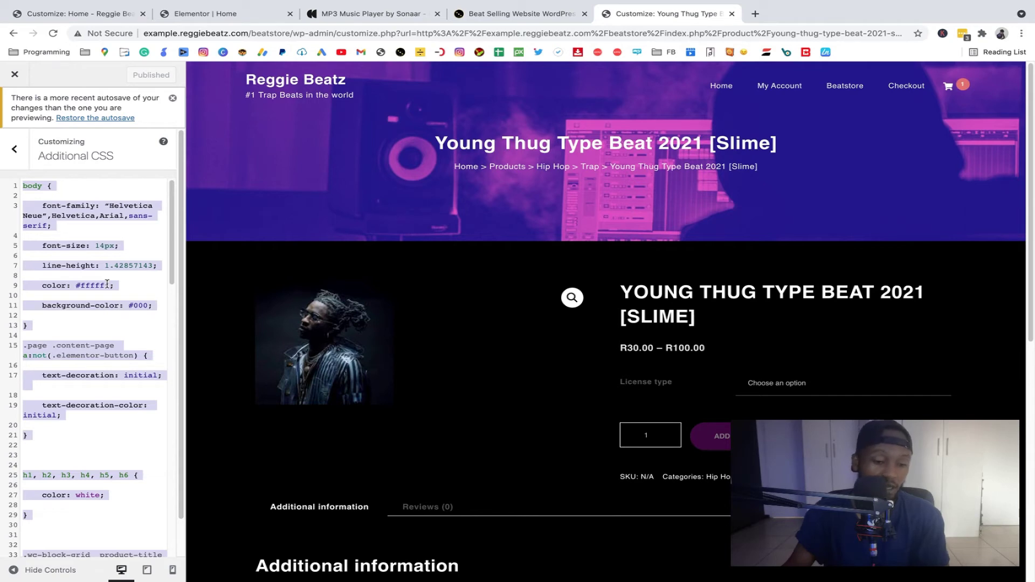
pyautogui.hotkey('ctrl', 'v')
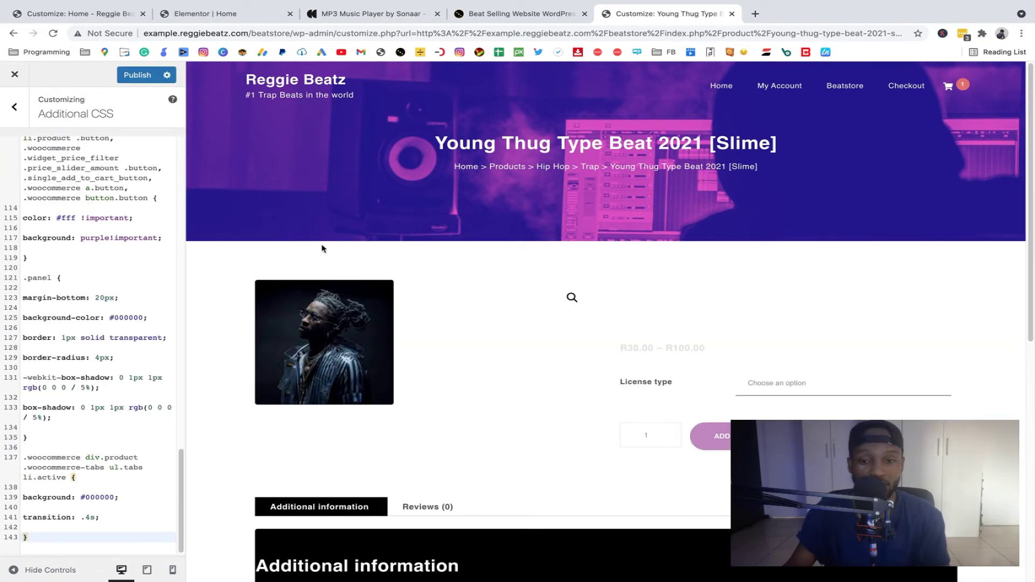
pyautogui.scroll(-5, 474, 409)
pyautogui.scroll(5, 393, 323)
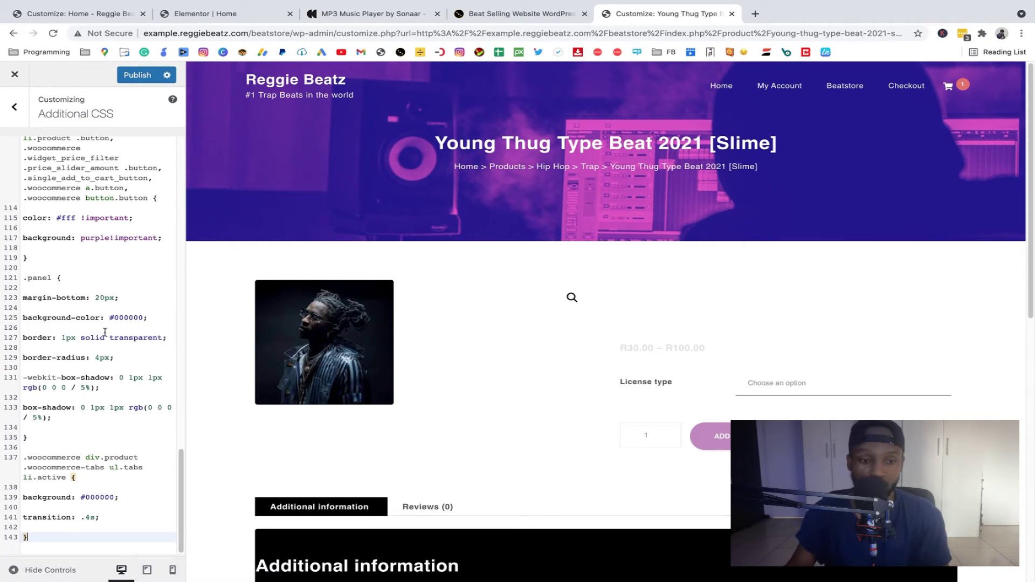
pyautogui.hotkey('ctrl', 'a')
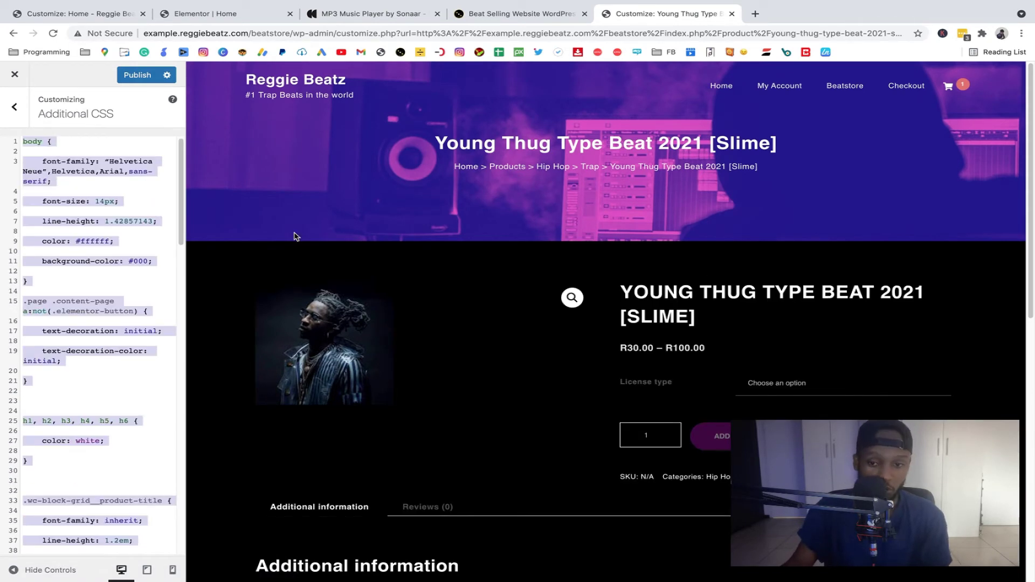
pyautogui.click(729, 89)
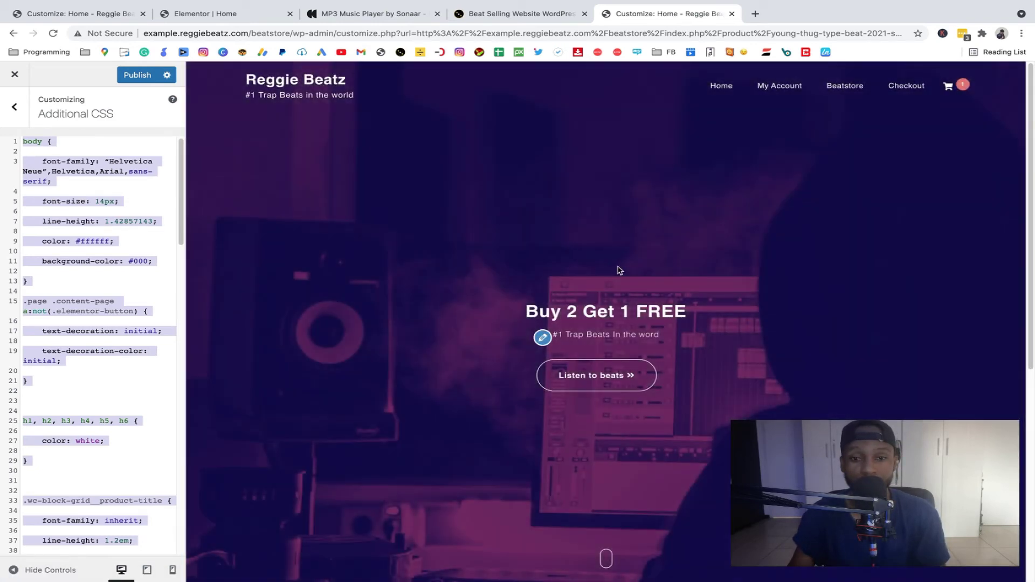
pyautogui.scroll(-6, 620, 270)
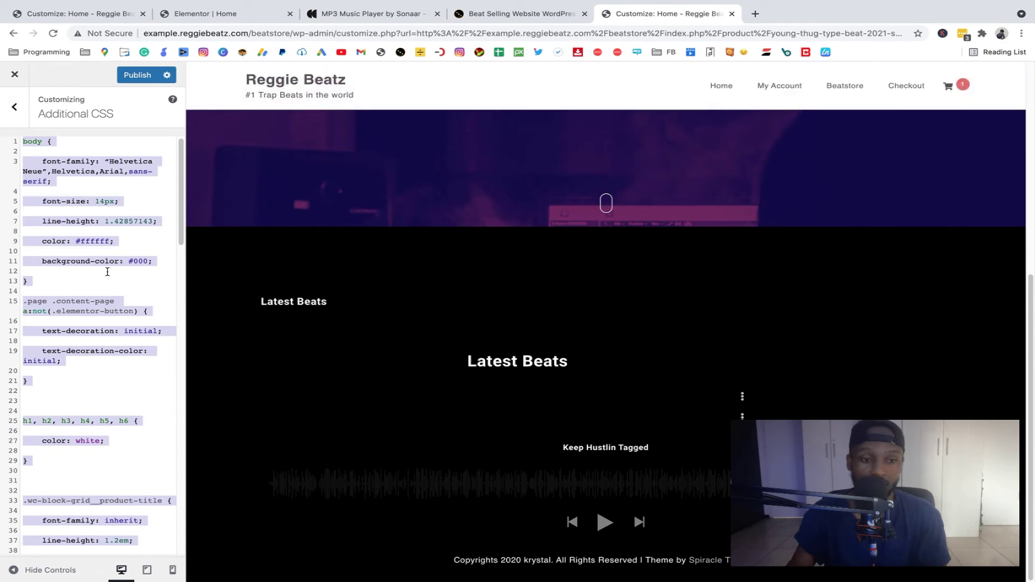
# Step: Paste the stylesheet over all the Additional CSS again and publish it
pyautogui.click(108, 271)
pyautogui.click(105, 234)
pyautogui.press('super+a')
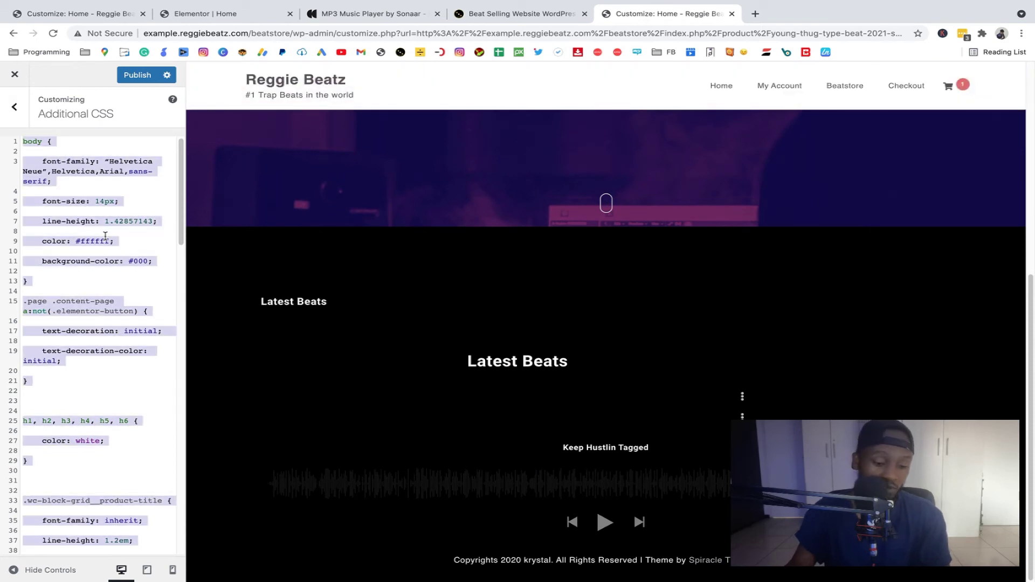
pyautogui.press('super+v')
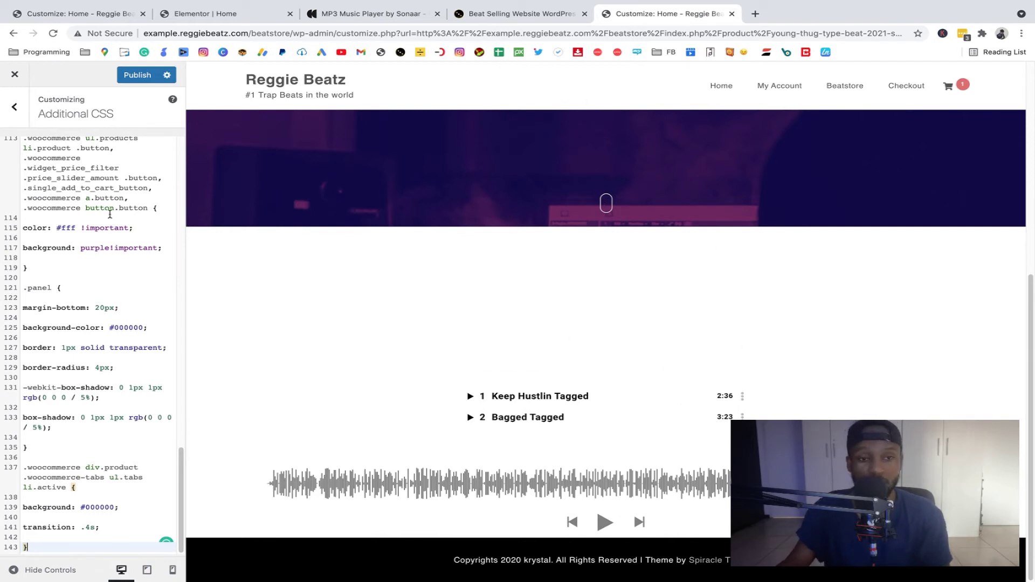
pyautogui.click(138, 75)
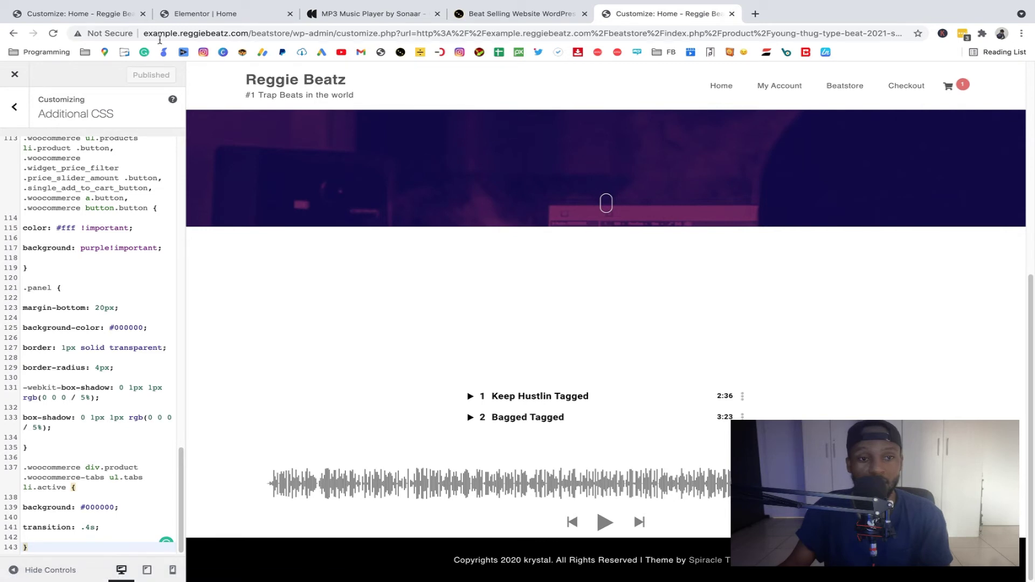
# Step: Reload the Elementor Home editor and open the MP3 Music Player widget's settings
pyautogui.click(225, 16)
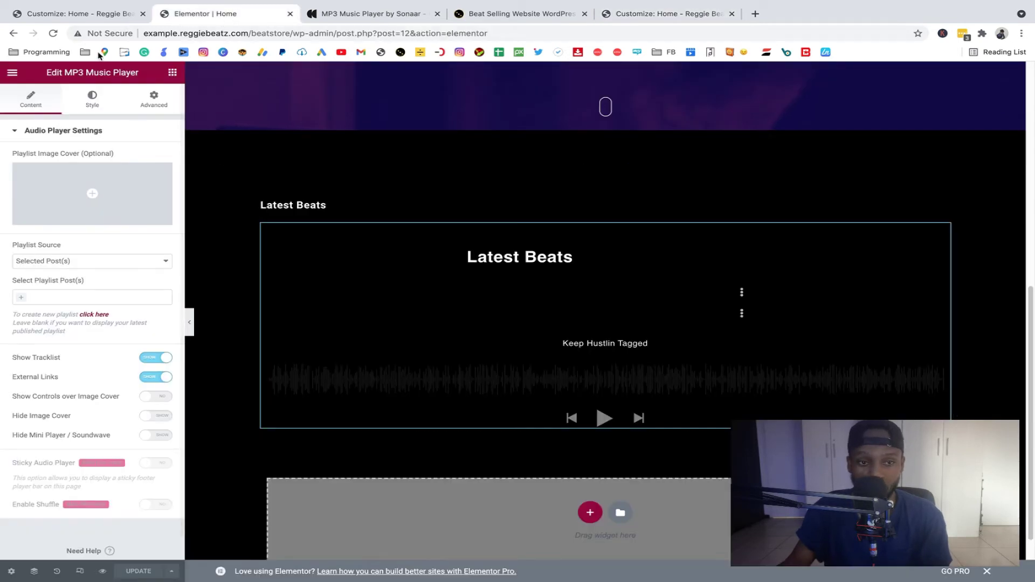
pyautogui.click(54, 34)
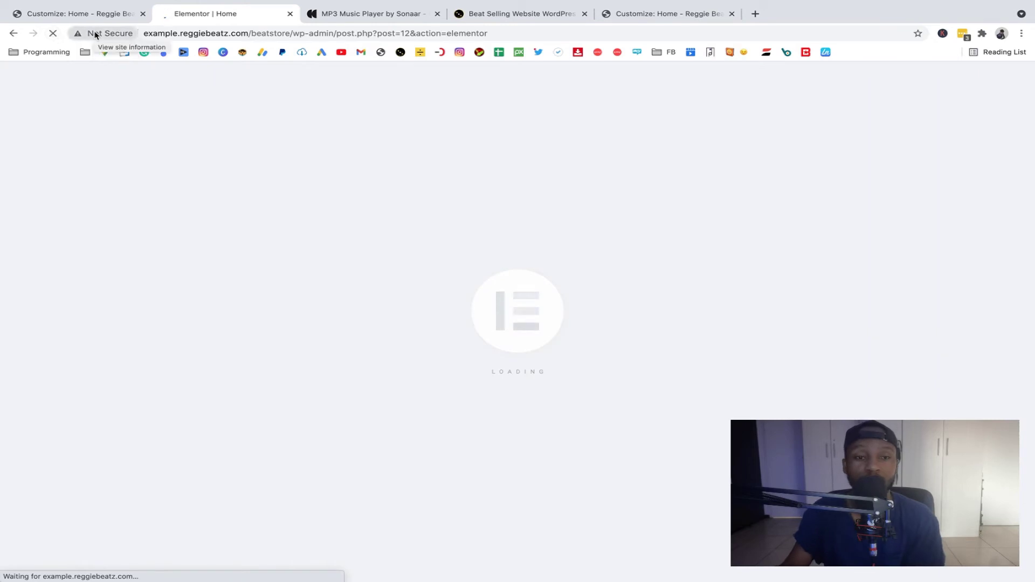
pyautogui.scroll(-4, 582, 363)
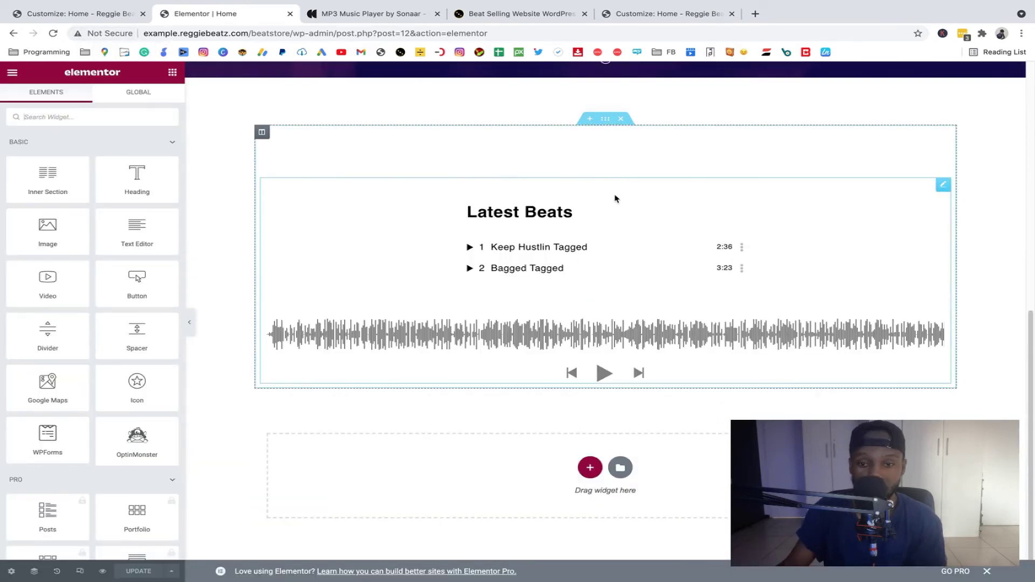
pyautogui.click(928, 197)
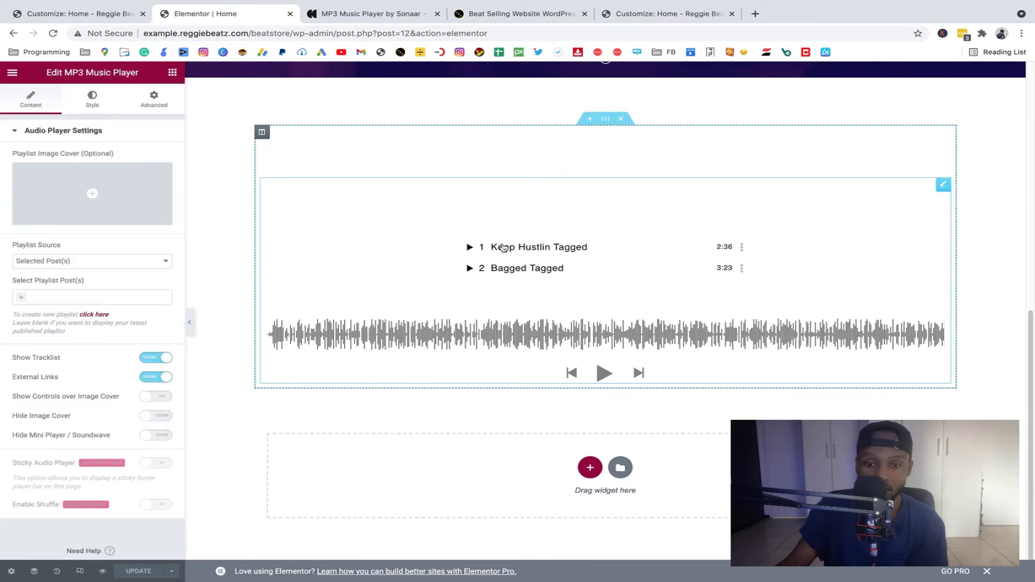
# Step: Play Keep Hustlin Tagged in the player, then pause it
pyautogui.click(470, 248)
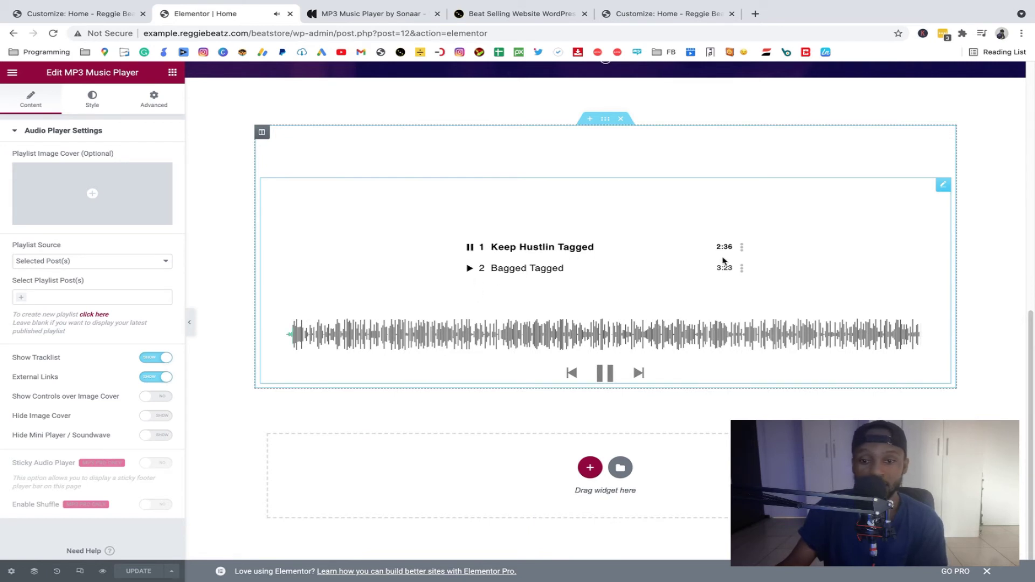
pyautogui.moveTo(739, 248)
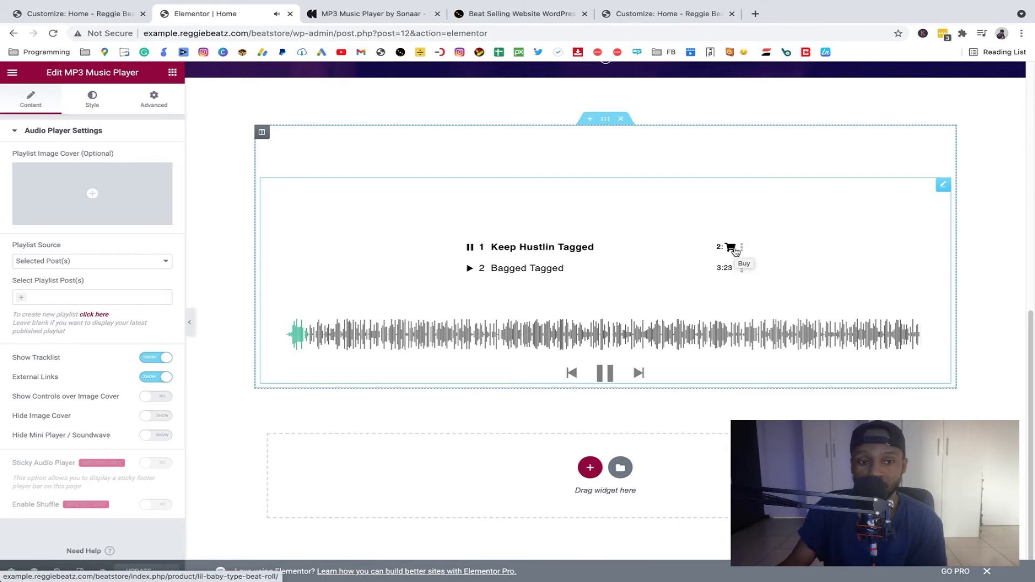
pyautogui.scroll(-1, 108, 259)
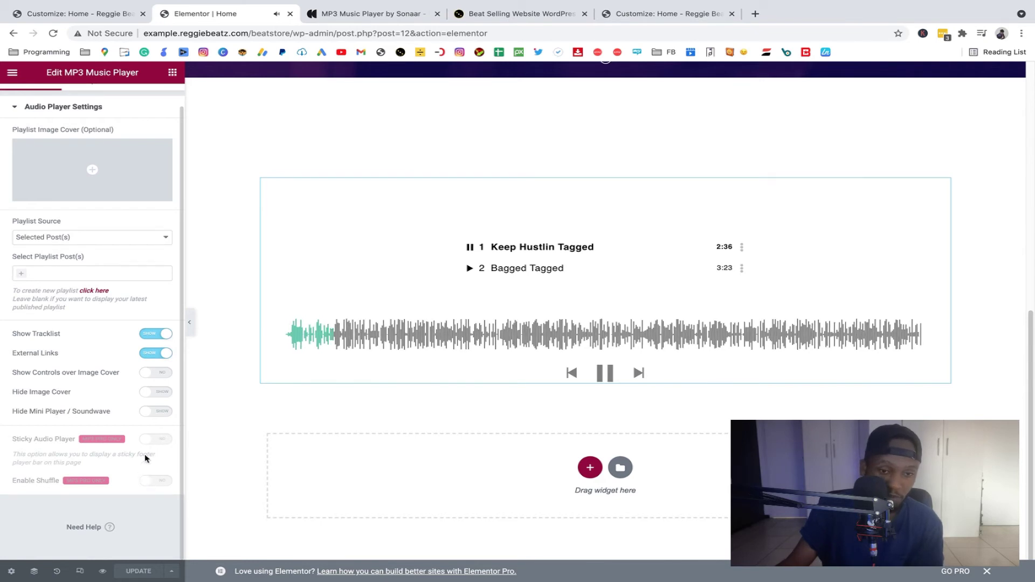
pyautogui.click(606, 376)
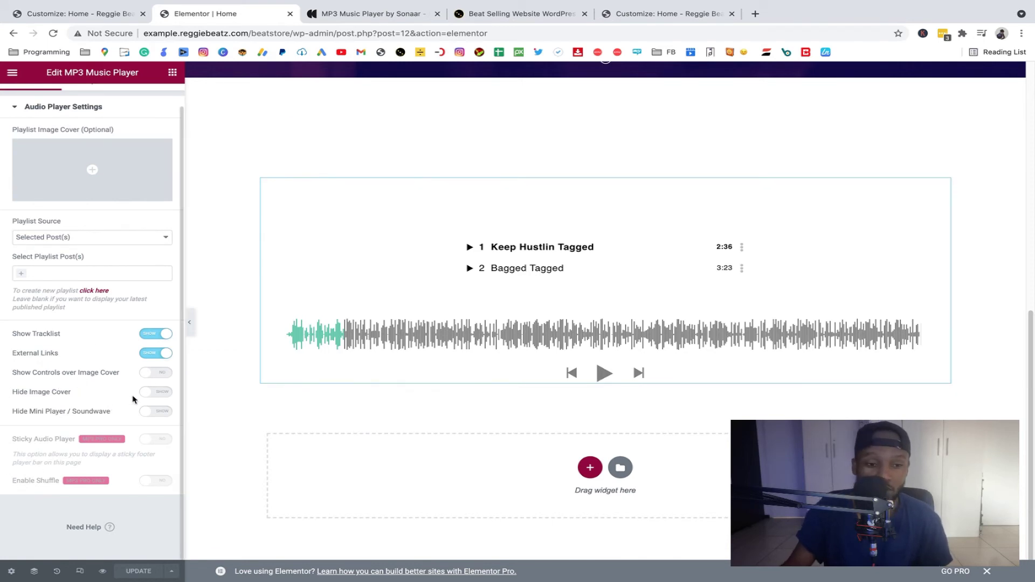
pyautogui.scroll(2, 75, 363)
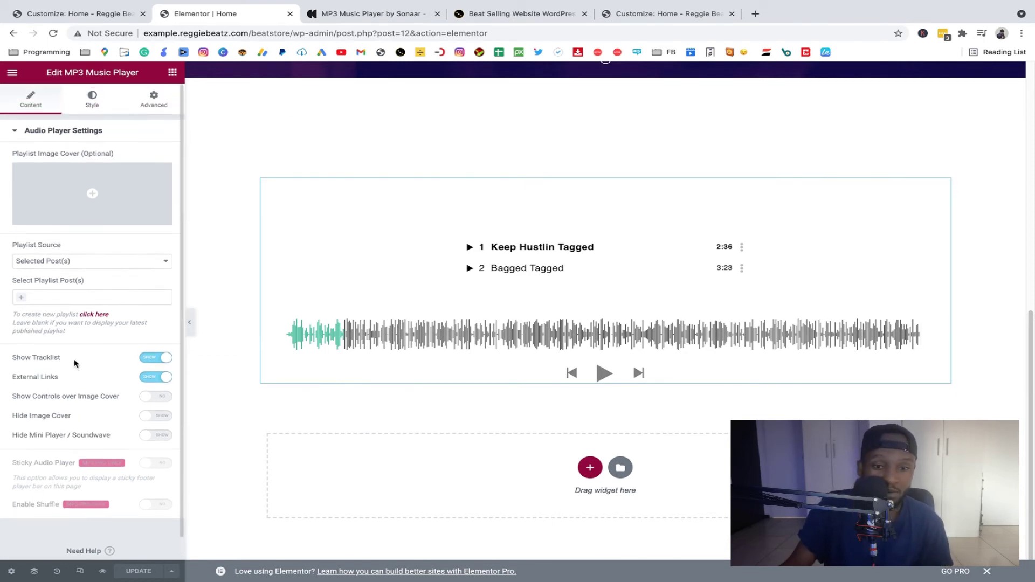
pyautogui.moveTo(93, 192)
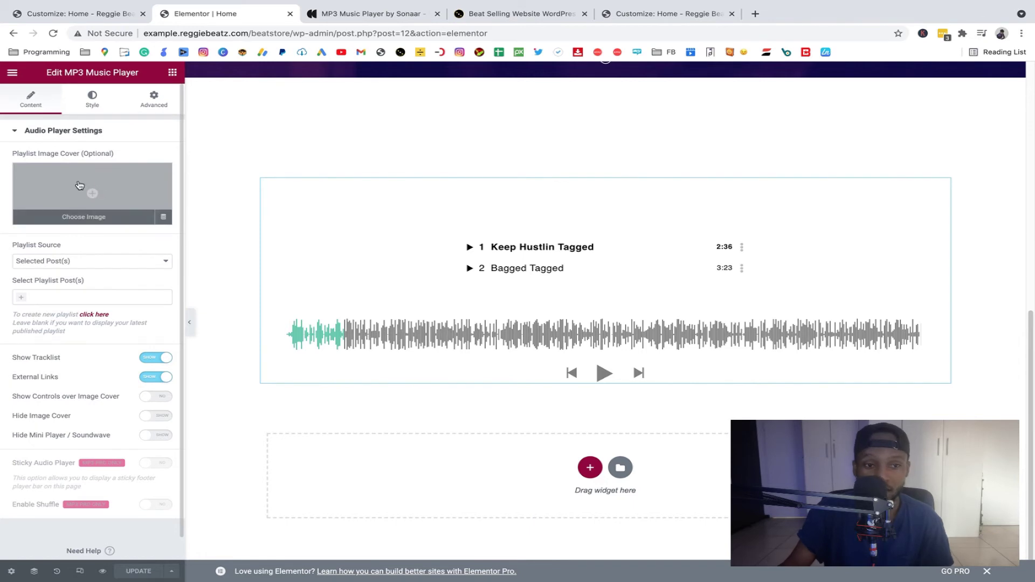
# Step: Set the Official-Logo image from the Media Library as the playlist image cover
pyautogui.click(144, 185)
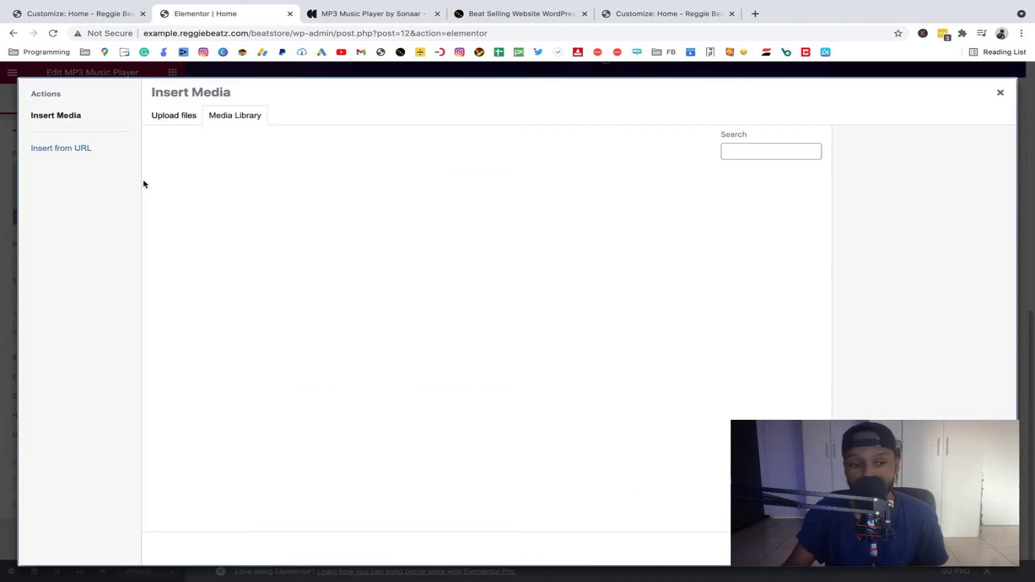
pyautogui.click(215, 209)
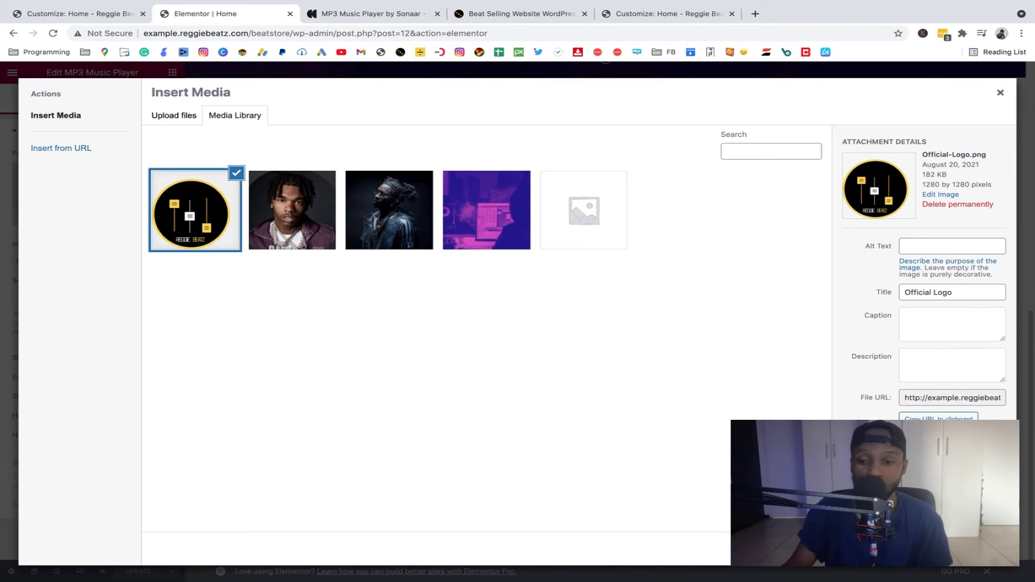
pyautogui.click(970, 548)
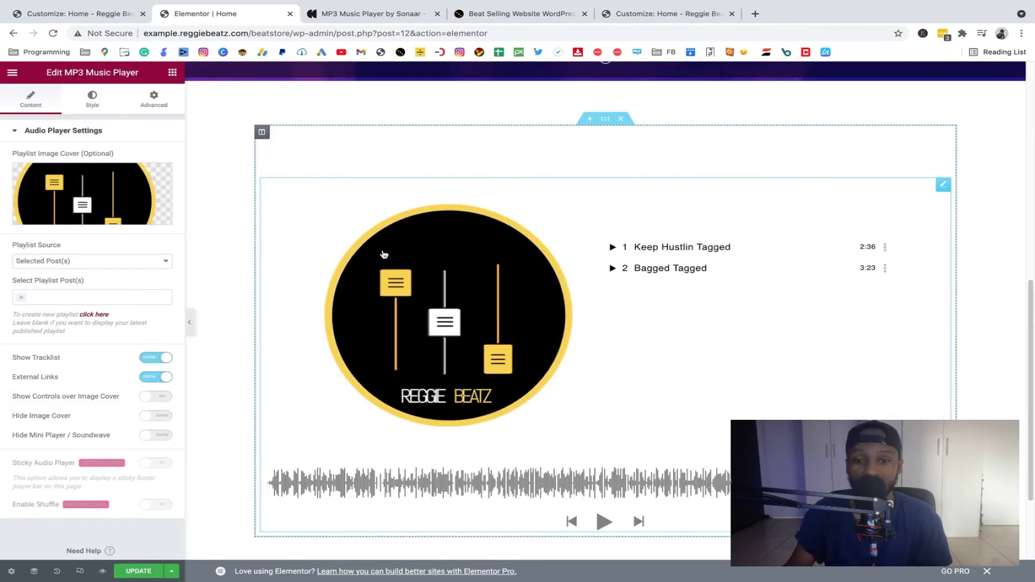
pyautogui.scroll(-1, 502, 322)
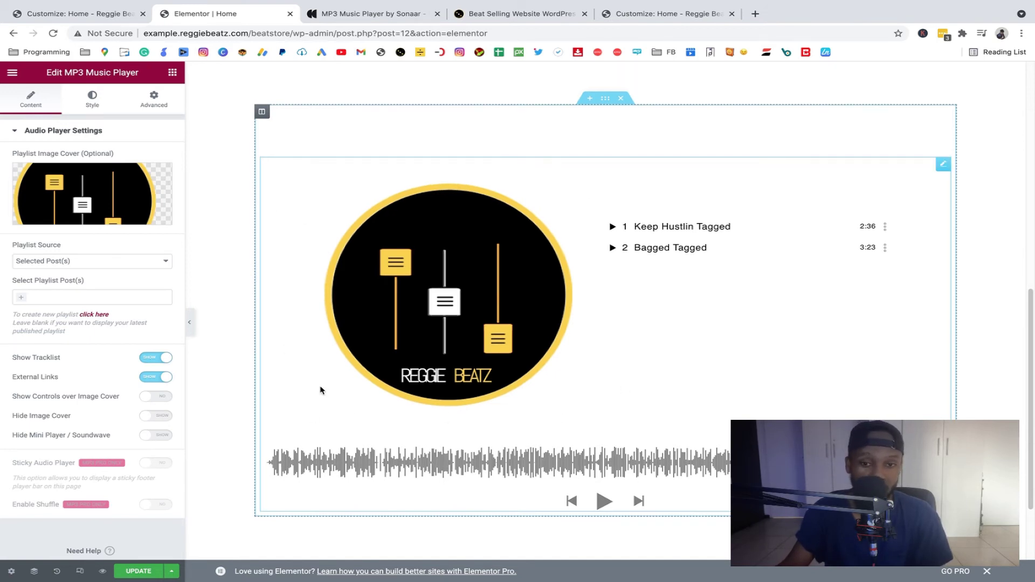
pyautogui.scroll(4, 321, 390)
pyautogui.scroll(-5, 323, 393)
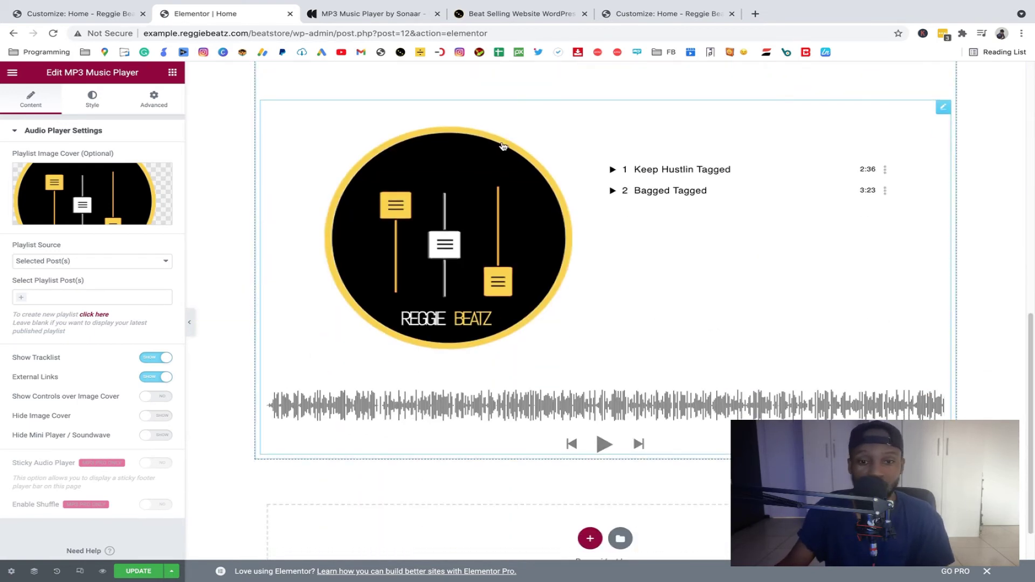
pyautogui.scroll(4, 502, 146)
pyautogui.scroll(-1, 143, 328)
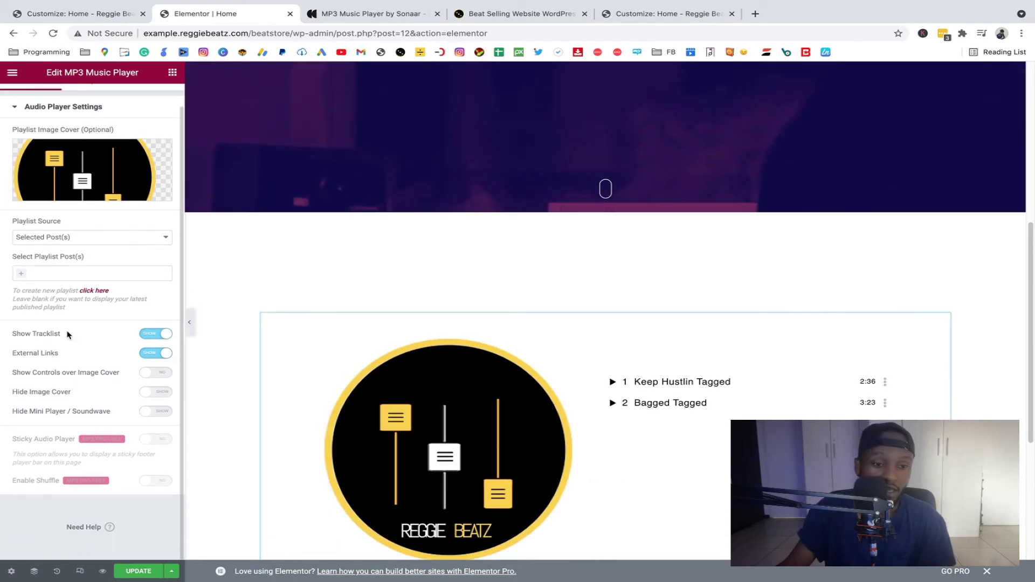
pyautogui.scroll(1, 81, 337)
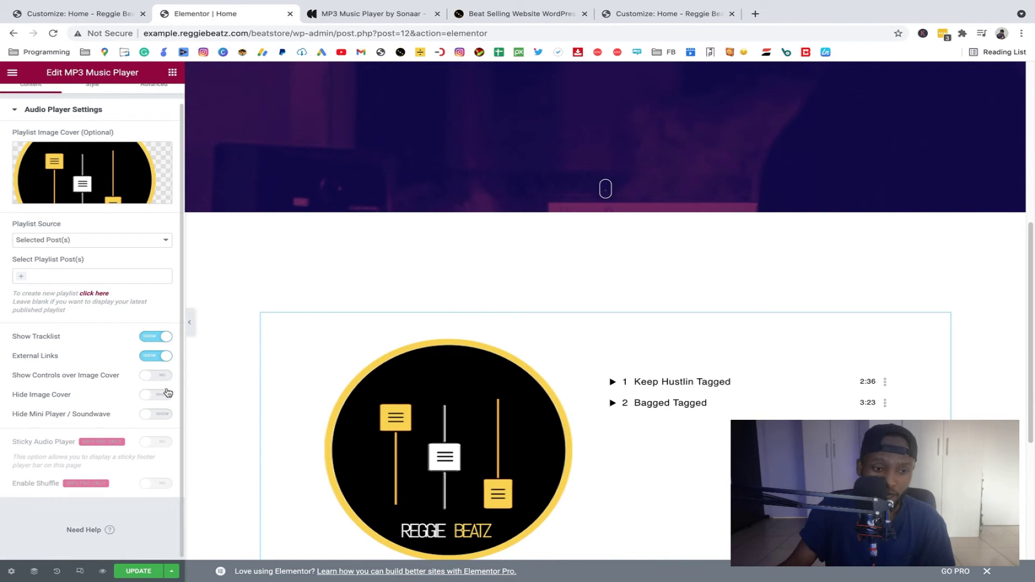
pyautogui.scroll(1, 140, 341)
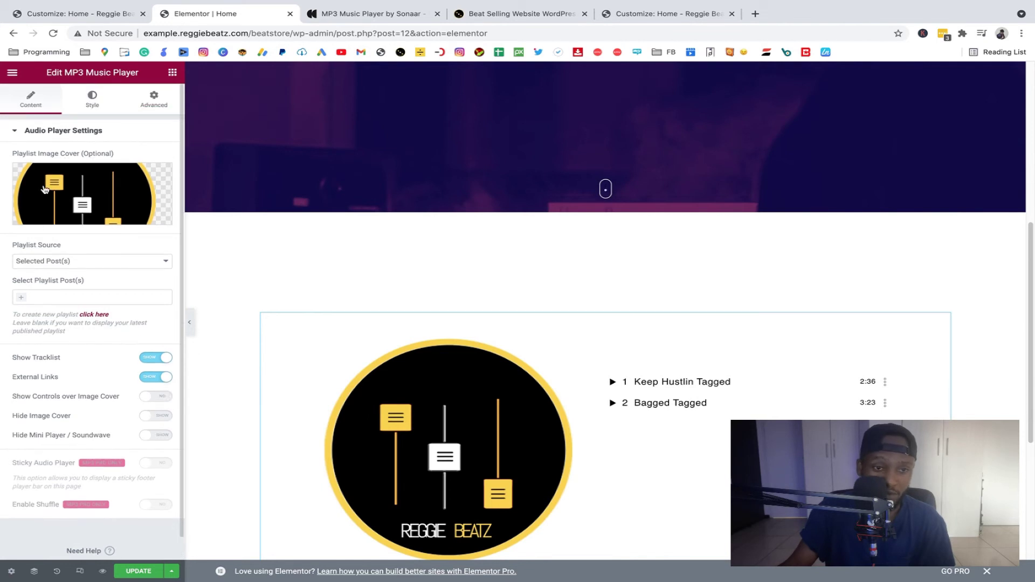
# Step: Review the MP3 player's Style and Advanced tab settings
pyautogui.click(97, 103)
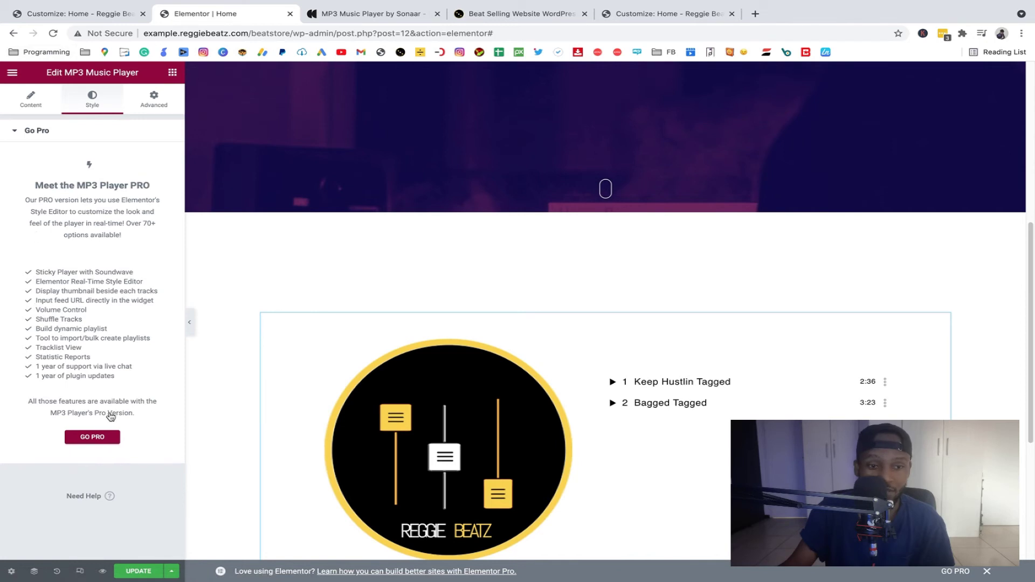
pyautogui.click(154, 111)
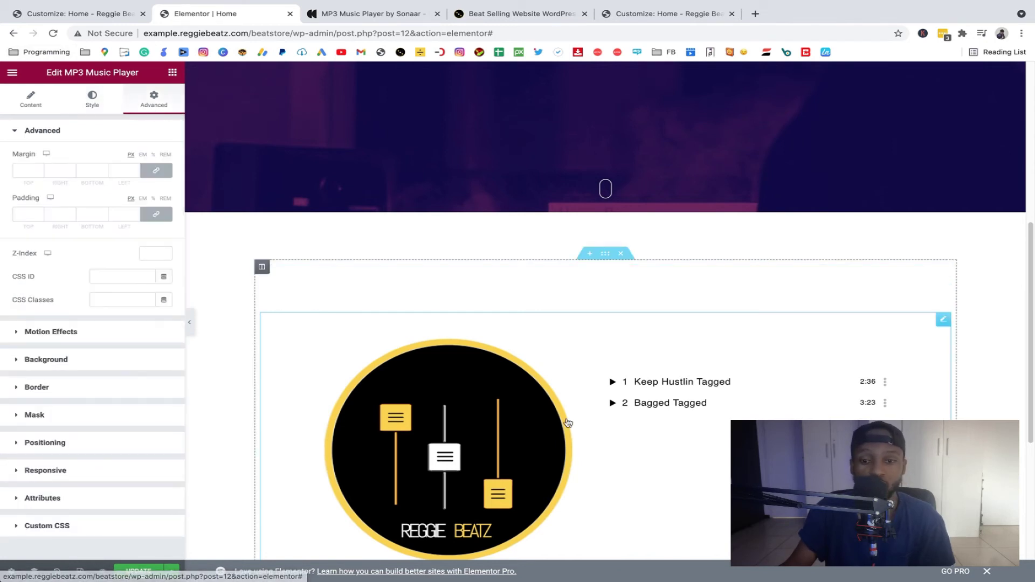
pyautogui.scroll(-5, 873, 387)
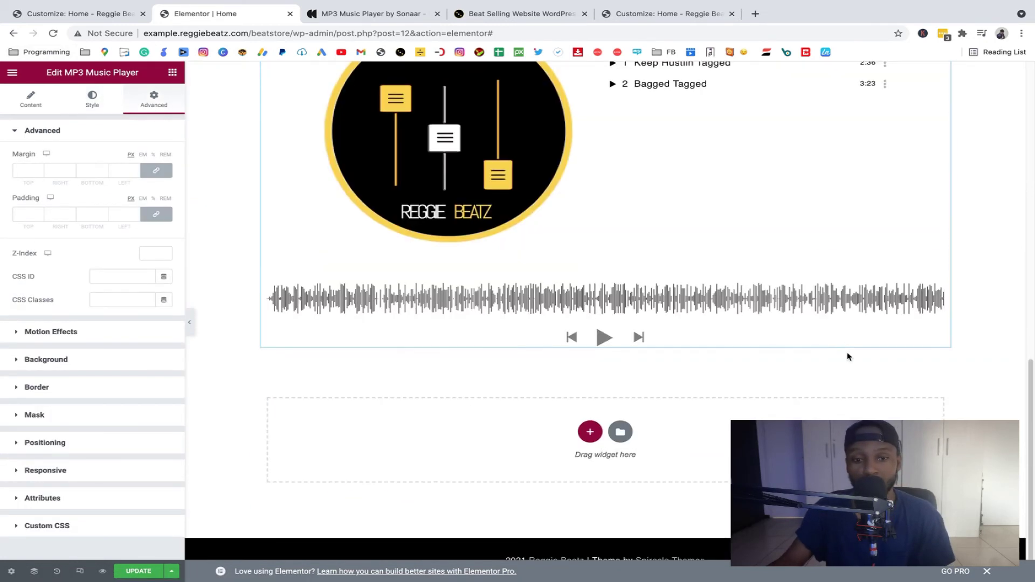
pyautogui.scroll(2, 199, 322)
pyautogui.scroll(-2, 469, 351)
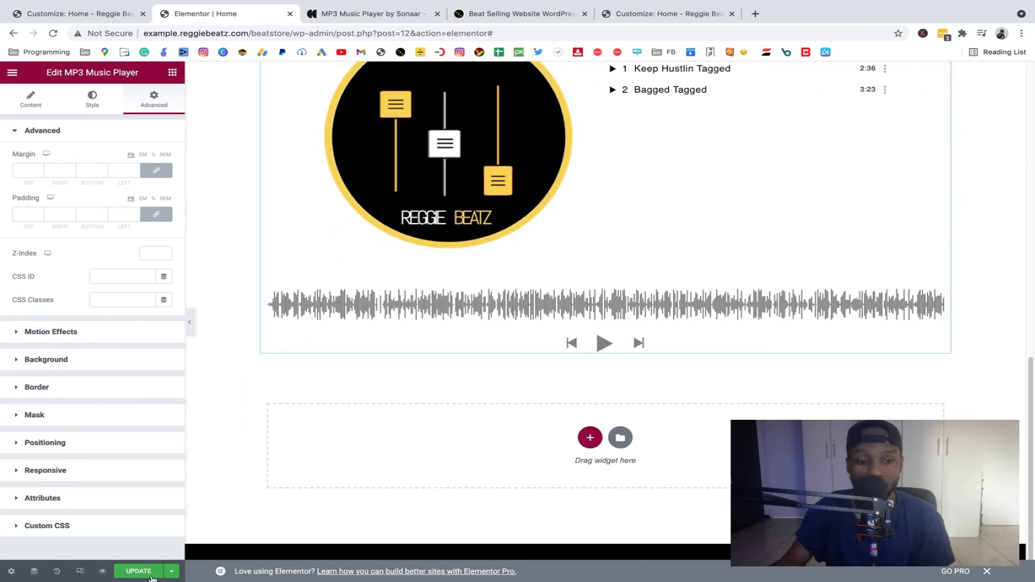
# Step: Save the Home page with UPDATE, then open a new browser tab
pyautogui.click(151, 576)
pyautogui.scroll(8, 423, 452)
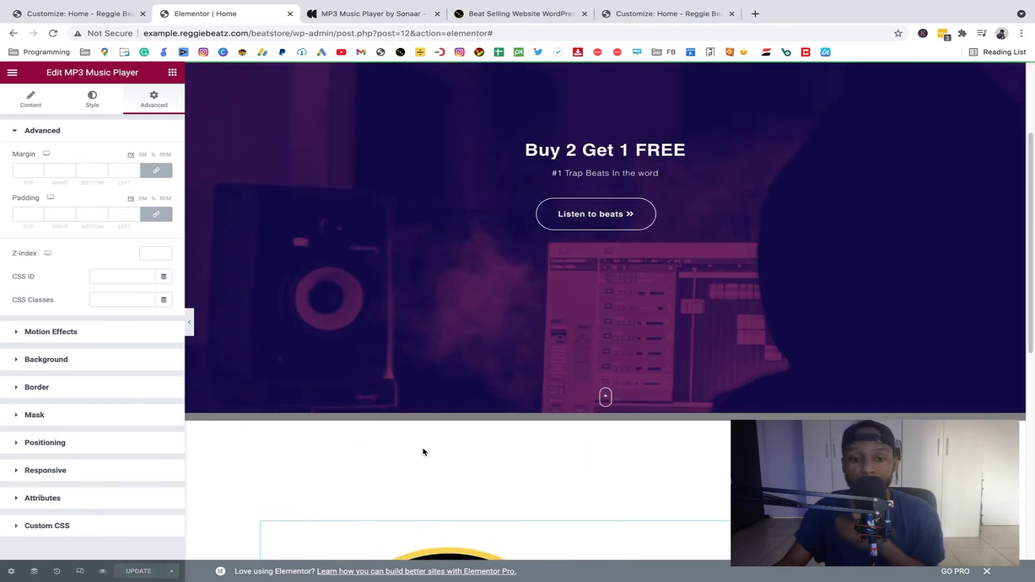
pyautogui.scroll(3, 423, 452)
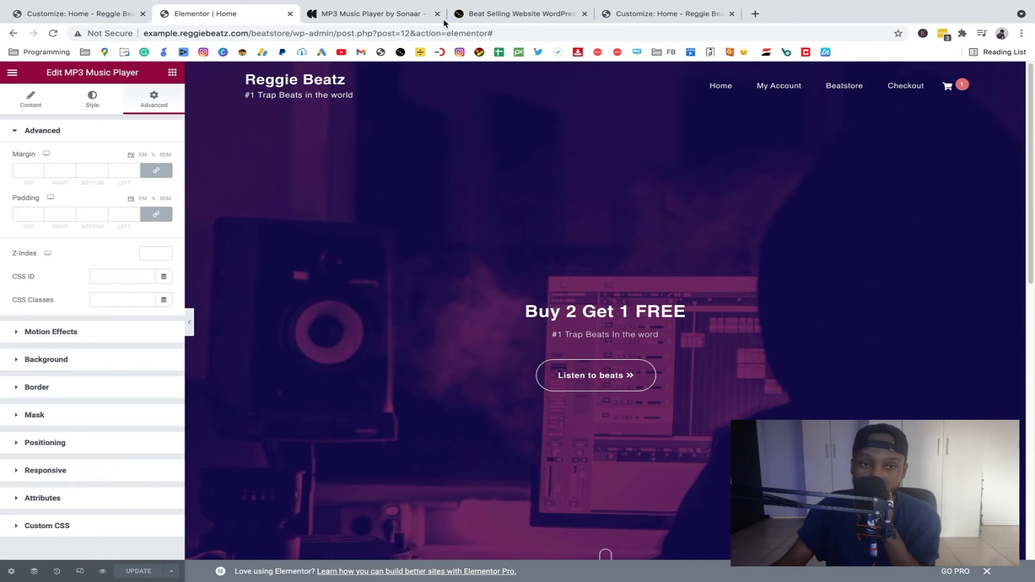
pyautogui.click(664, 14)
pyautogui.click(754, 15)
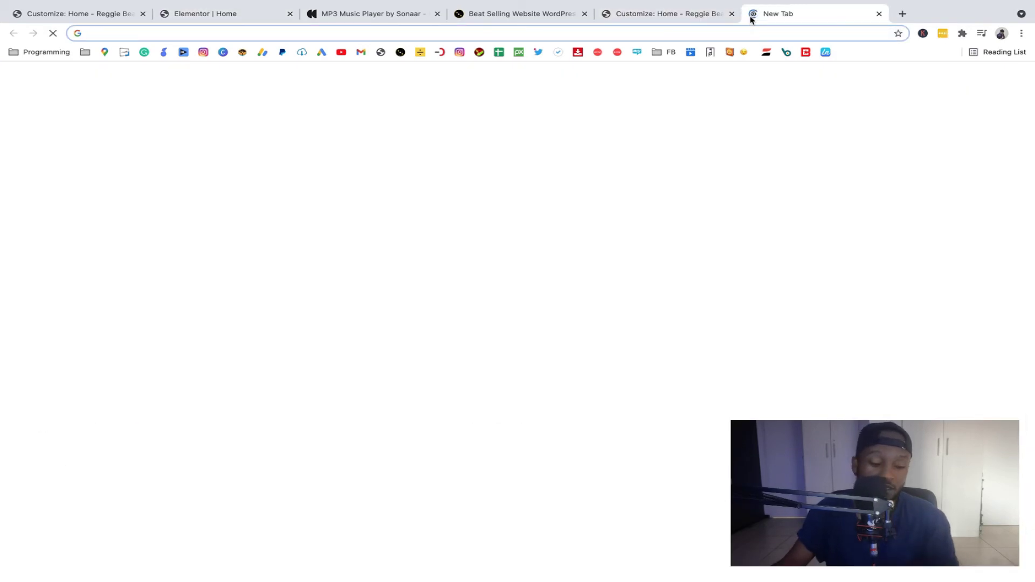
# Step: Load the live beatstore site and scroll down to the Latest Beats player
pyautogui.write('exa')
pyautogui.press('Return')
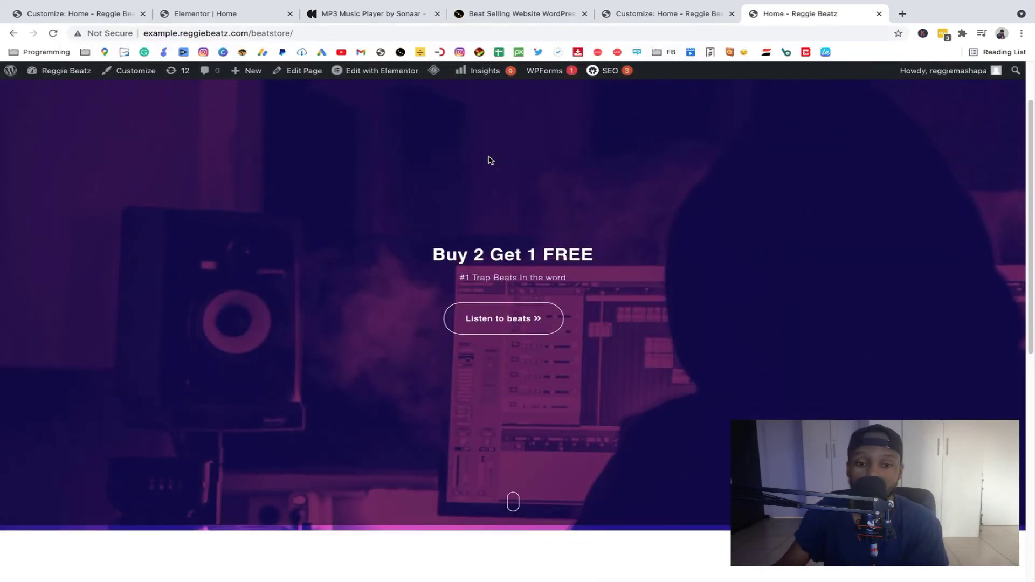
pyautogui.scroll(-5, 490, 160)
pyautogui.scroll(-3, 489, 160)
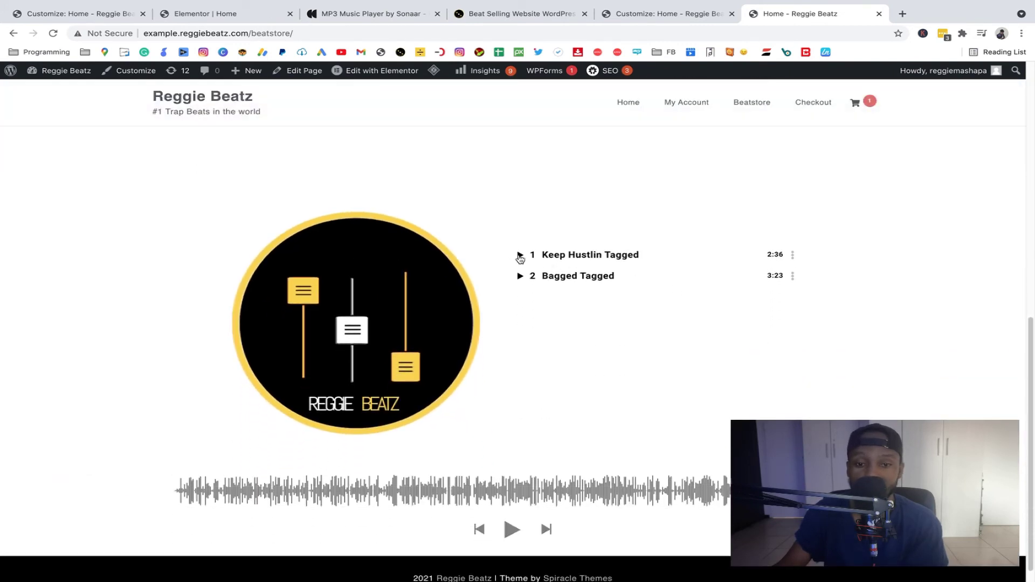
# Step: Play Keep Hustlin Tagged and Bagged Tagged, then open track 1's Lil Baby Type Beat [Roll] product page
pyautogui.click(520, 256)
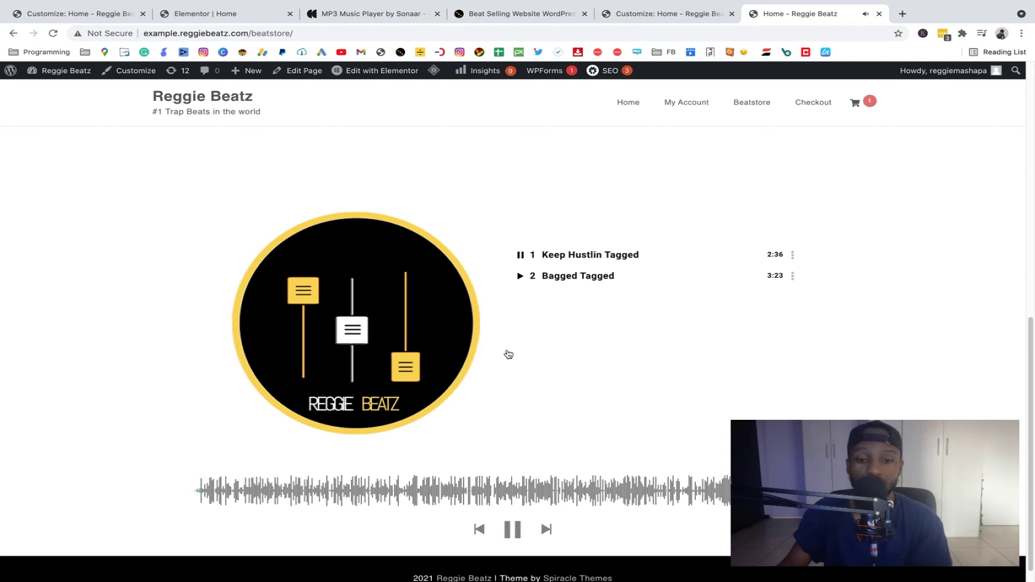
pyautogui.click(520, 277)
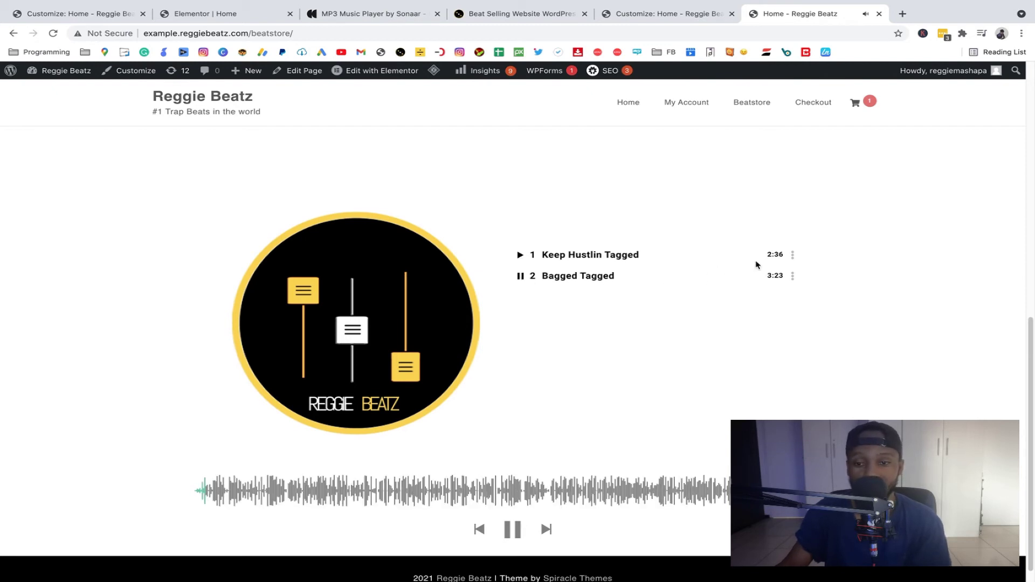
pyautogui.moveTo(781, 259)
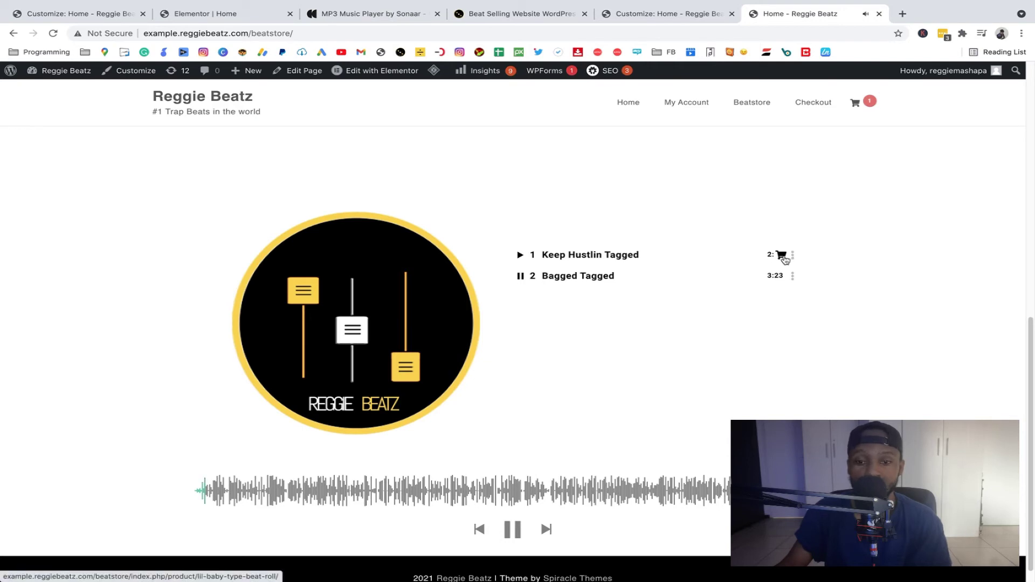
pyautogui.moveTo(782, 281)
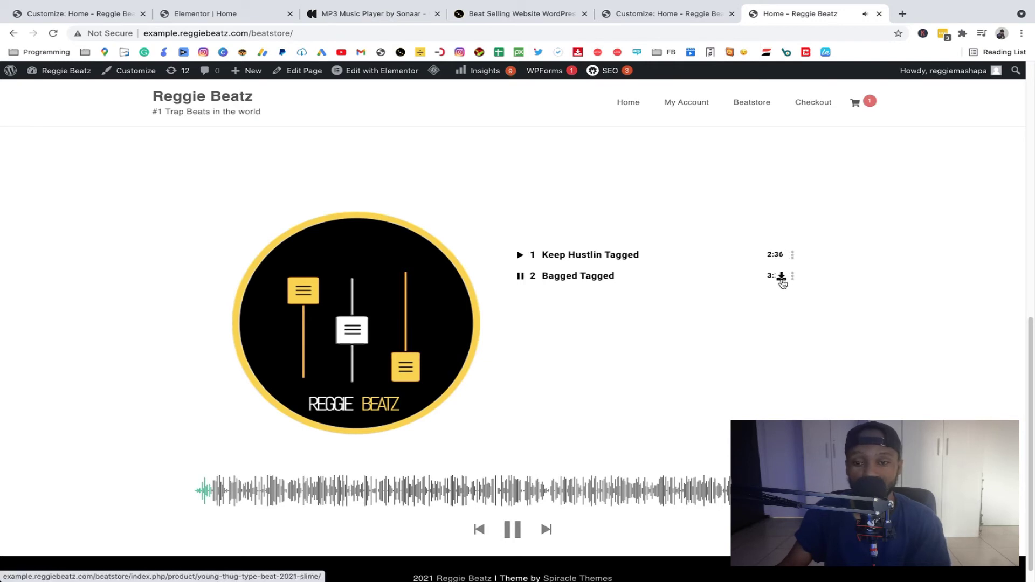
pyautogui.click(782, 255)
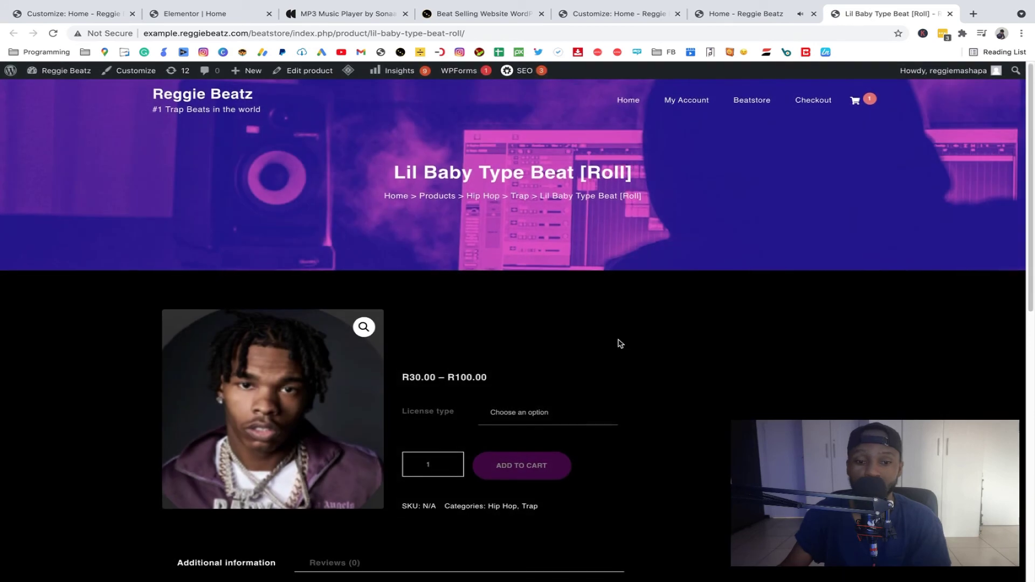
# Step: Set the beat's License type to Wav Lease (R50.00), after first trying Unlimited Lease
pyautogui.scroll(-3, 593, 387)
pyautogui.click(571, 289)
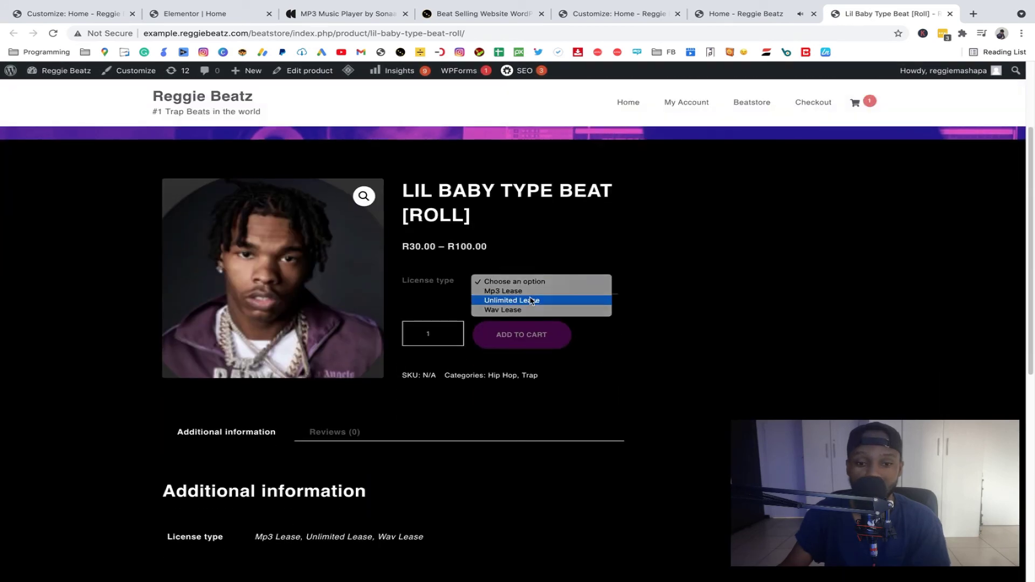
pyautogui.click(510, 296)
pyautogui.click(533, 279)
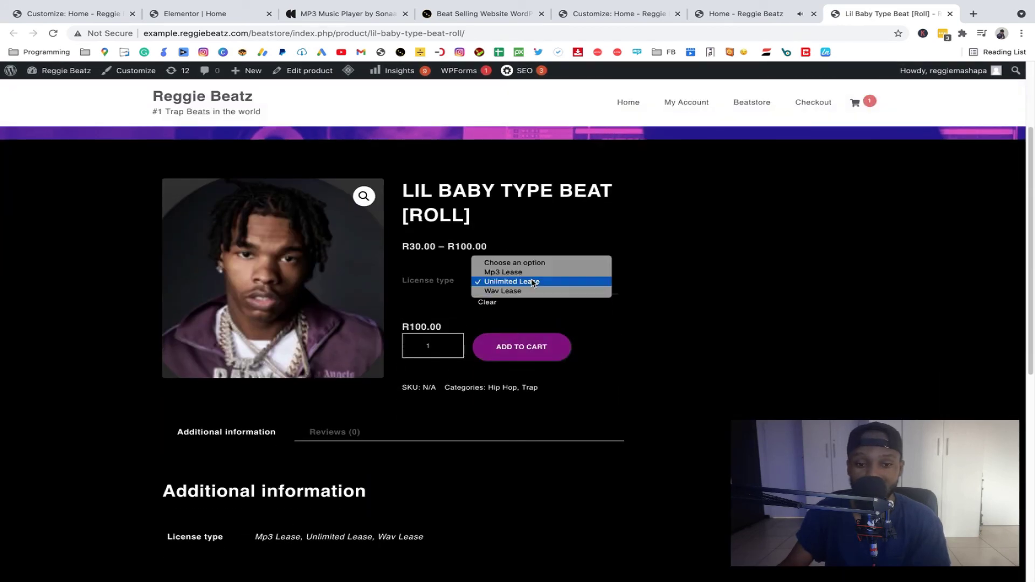
pyautogui.click(523, 291)
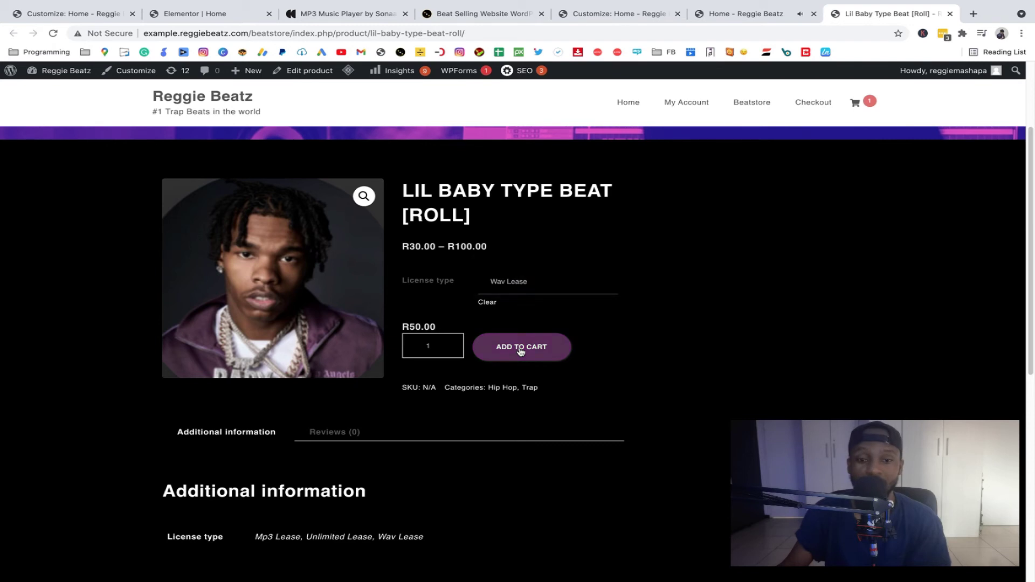
# Step: Check the Latest Beats heading on the live home page, then return to the Elementor Home editor
pyautogui.click(744, 17)
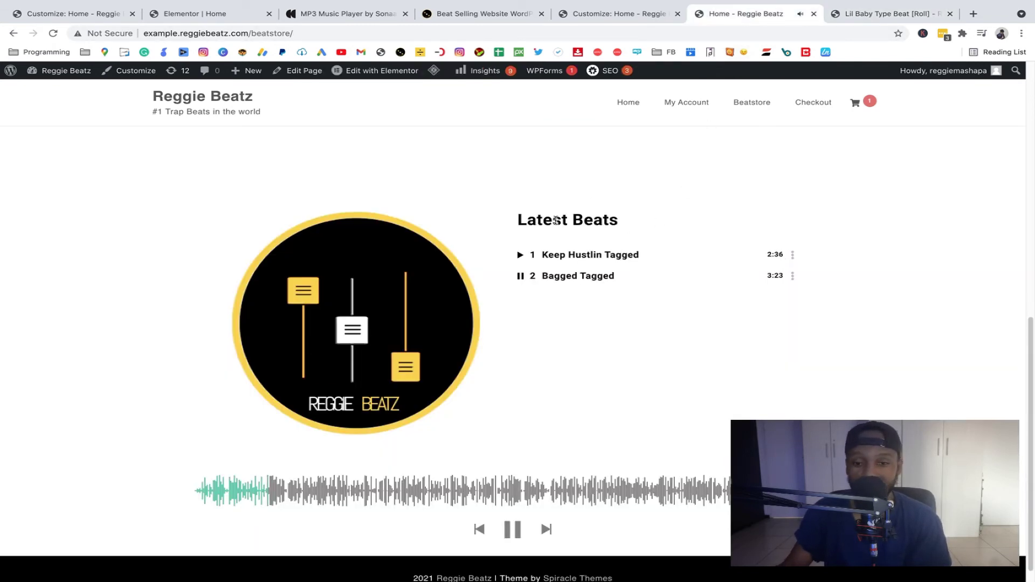
pyautogui.moveTo(526, 223); pyautogui.dragTo(492, 224)
pyautogui.click(720, 219)
pyautogui.click(688, 205)
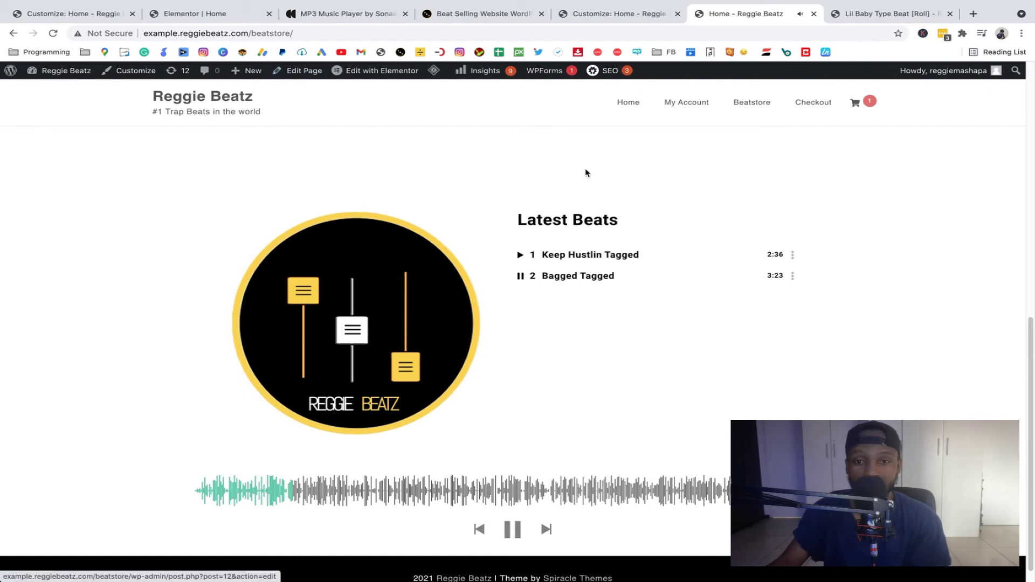
pyautogui.click(203, 20)
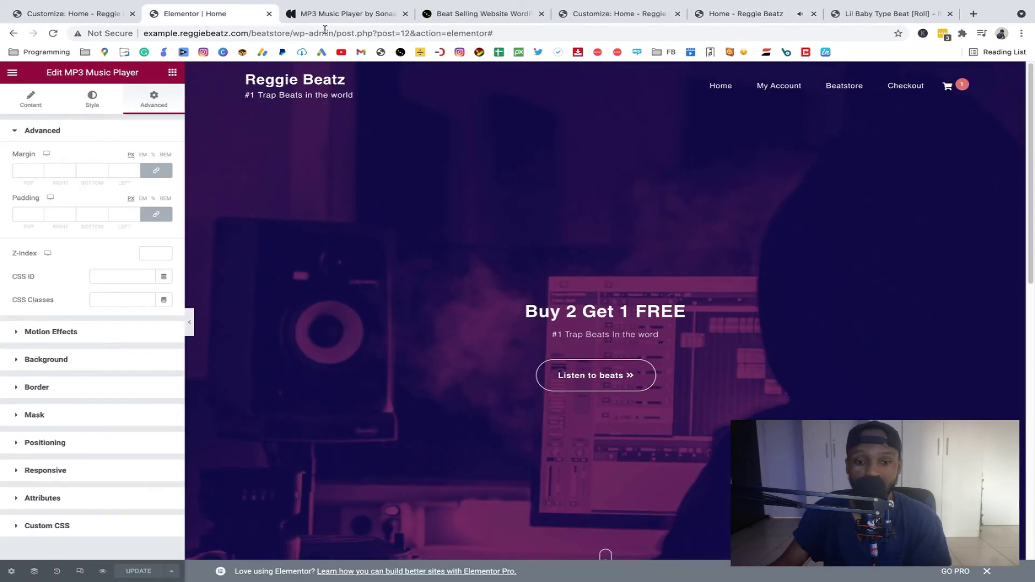
# Step: Delete the existing Latest Beats text block above the music player
pyautogui.scroll(-10, 406, 401)
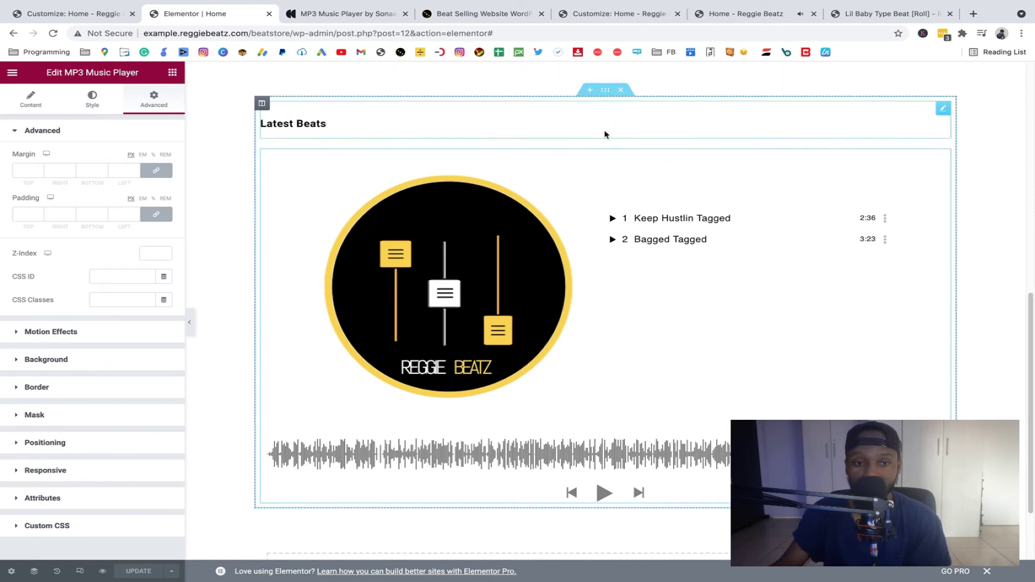
pyautogui.click(943, 108)
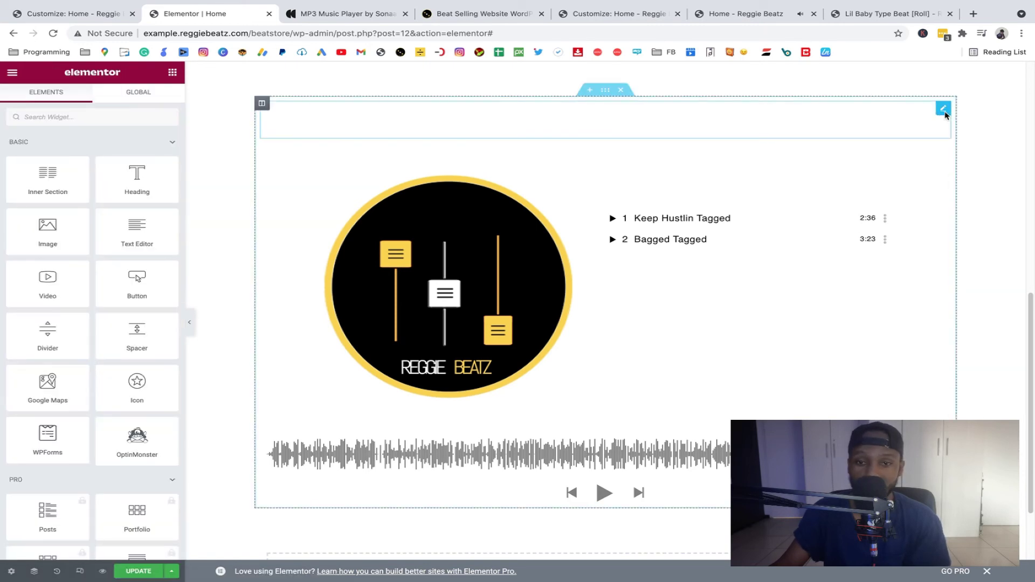
pyautogui.rightClick(942, 114)
pyautogui.click(942, 269)
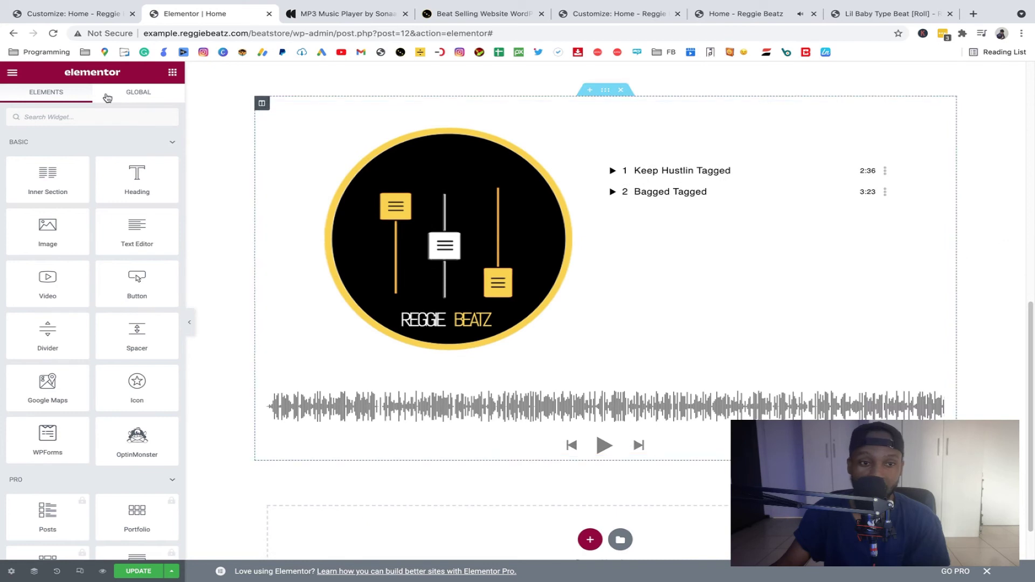
# Step: Add a Heading widget above the player with the title 'Latest Beats'
pyautogui.moveTo(137, 170); pyautogui.dragTo(345, 105)
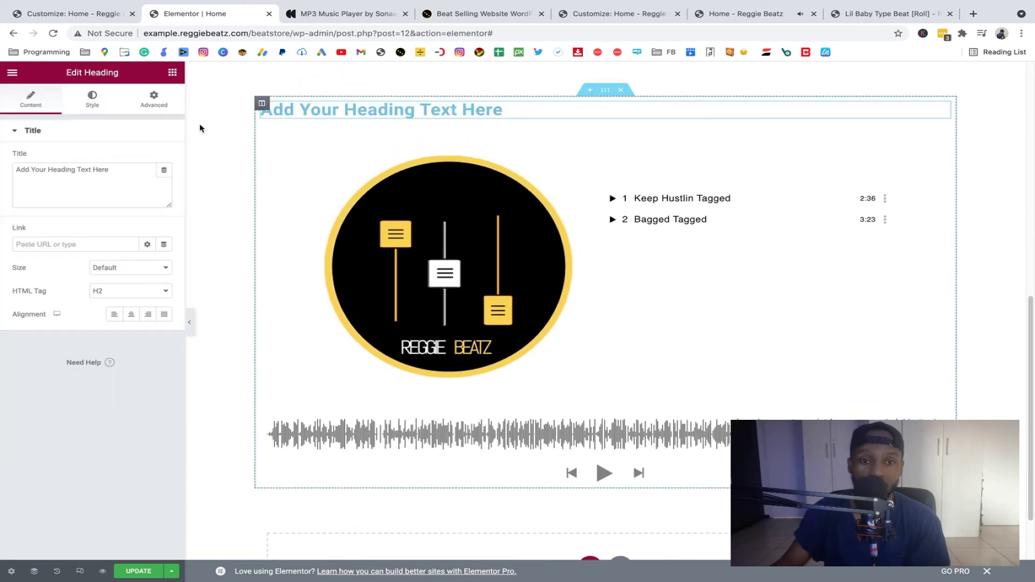
pyautogui.click(62, 170)
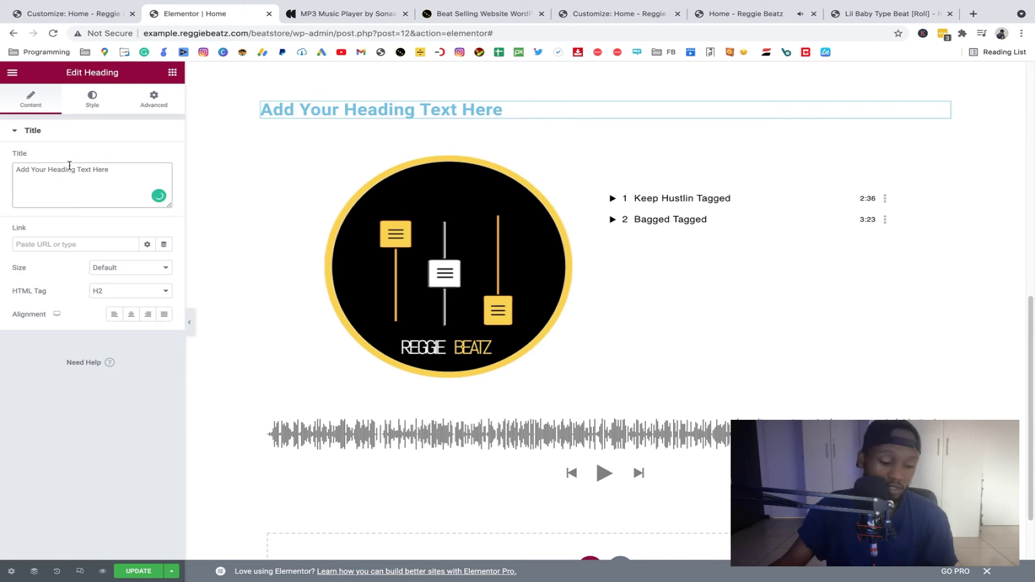
pyautogui.tripleClick(68, 171)
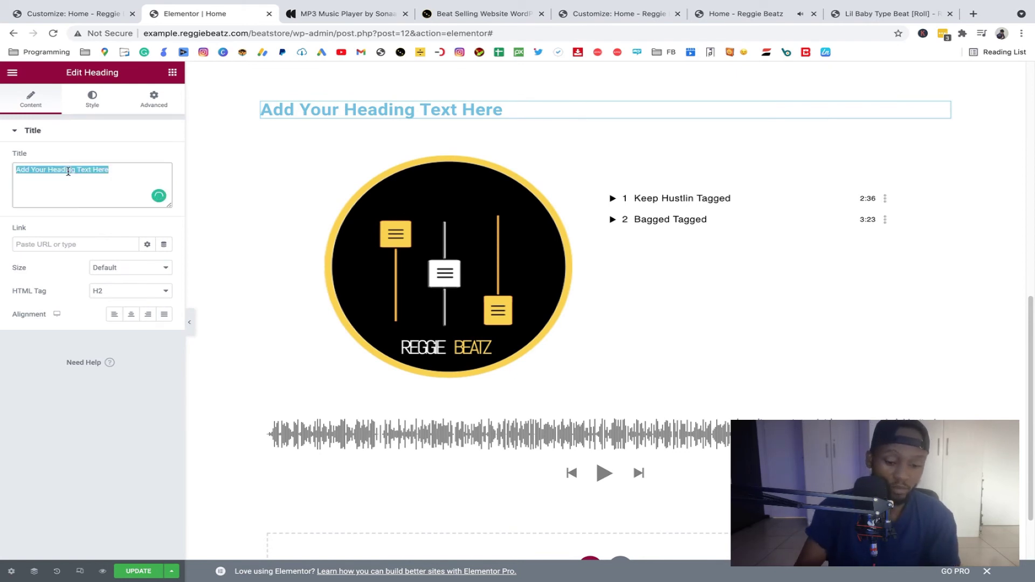
pyautogui.press('BackSpace')
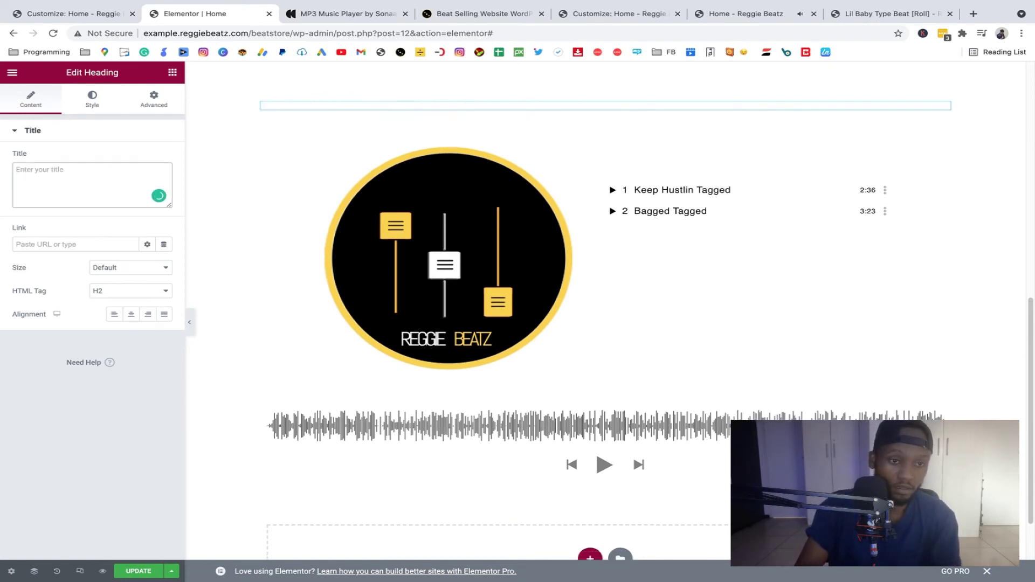
pyautogui.write('Latest Be')
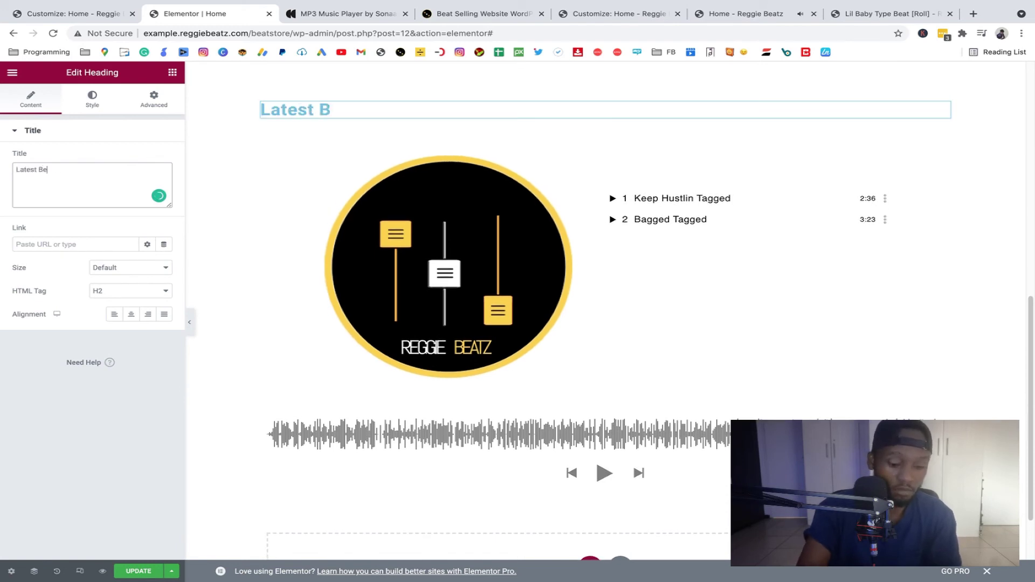
pyautogui.write('A')
pyautogui.press('BackSpace')
pyautogui.write('ts')
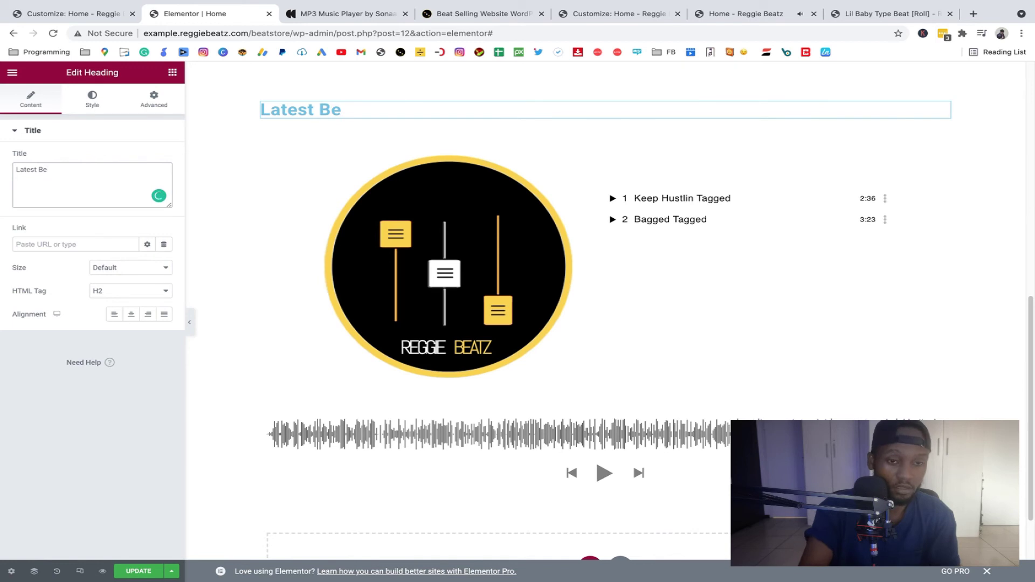
pyautogui.press('BackSpace')
pyautogui.press('BackSpace')
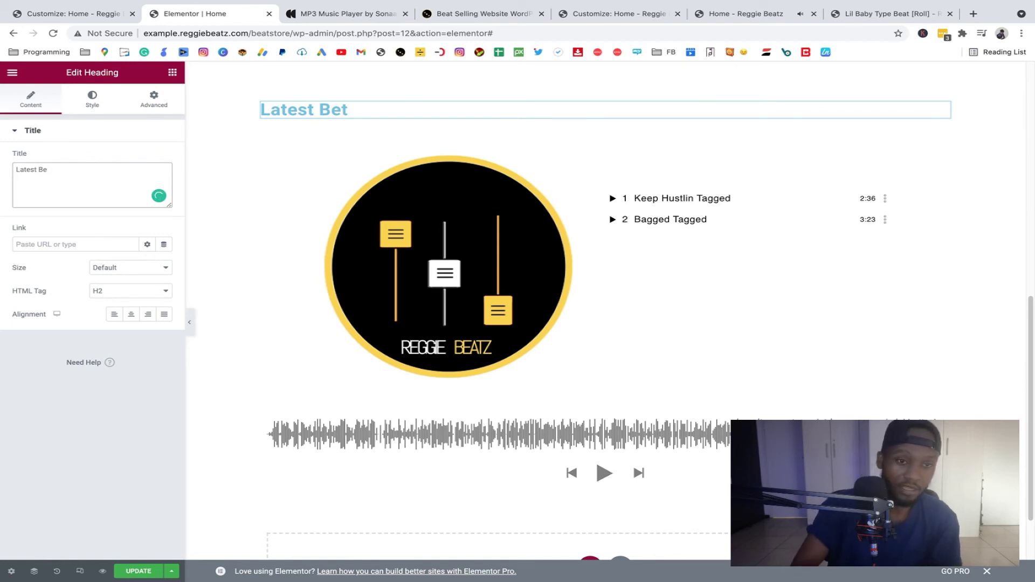
pyautogui.write('ats')
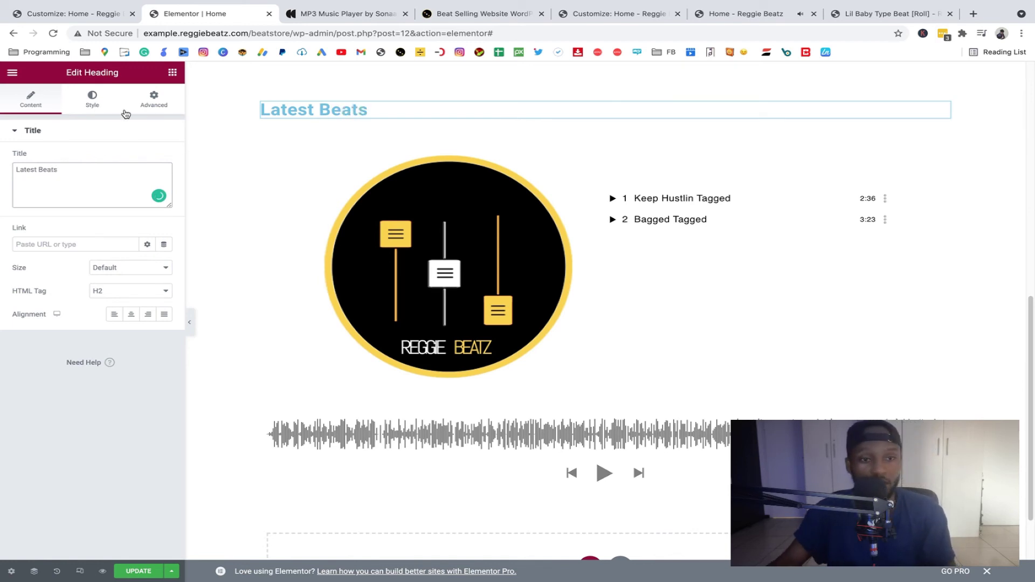
# Step: Make the heading text colour black and set its alignment to centre
pyautogui.click(104, 104)
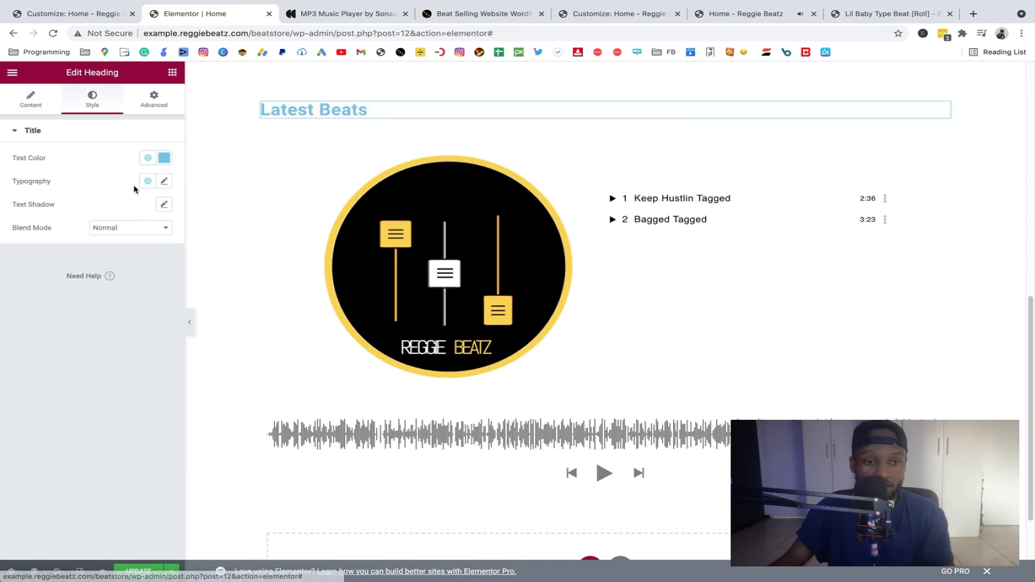
pyautogui.click(164, 157)
pyautogui.moveTo(81, 242); pyautogui.dragTo(24, 286)
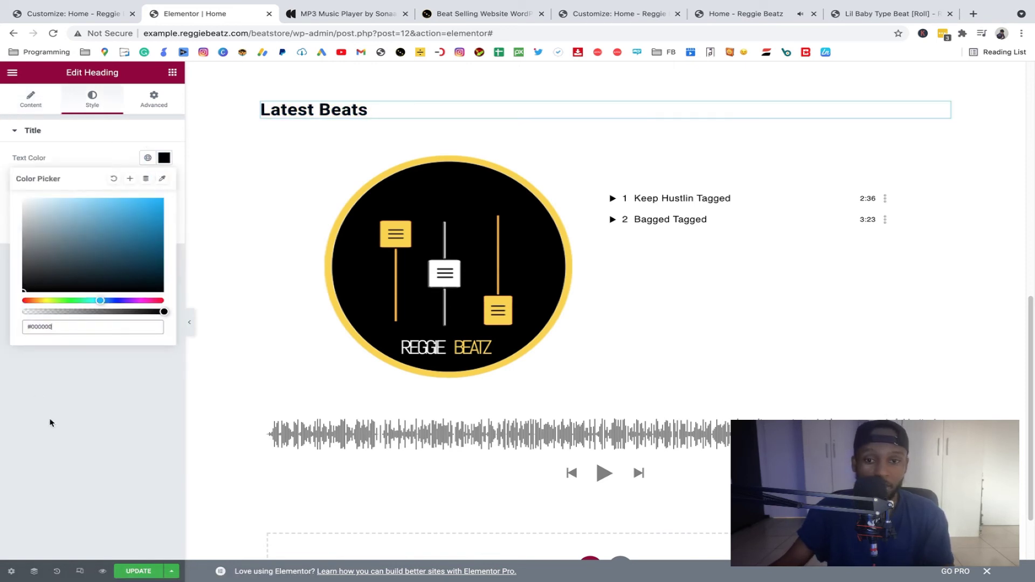
pyautogui.click(548, 176)
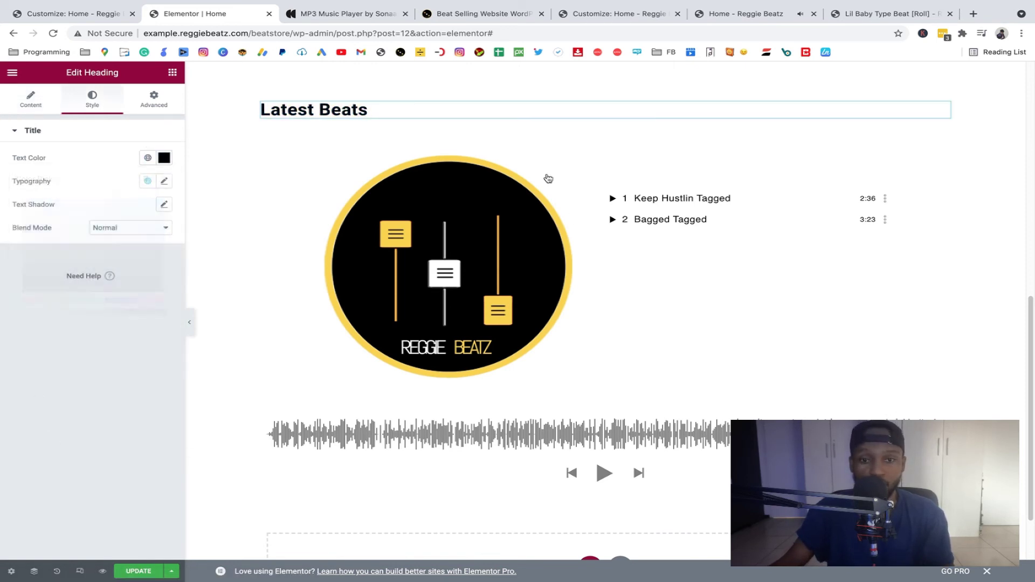
pyautogui.click(34, 102)
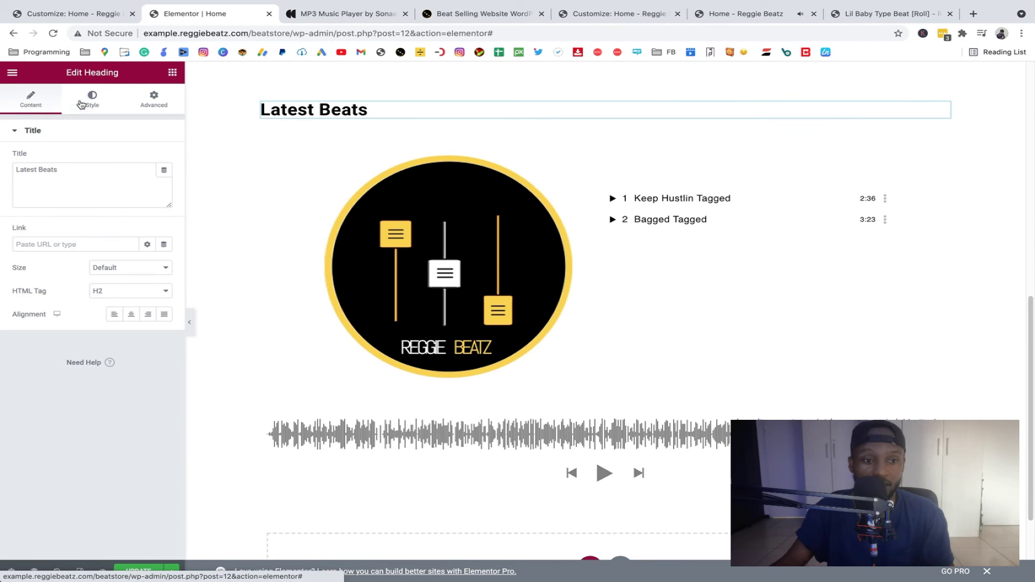
pyautogui.click(132, 315)
# Step: Align the heading back to the left, then show the music player widget's Advanced layout settings
pyautogui.click(115, 314)
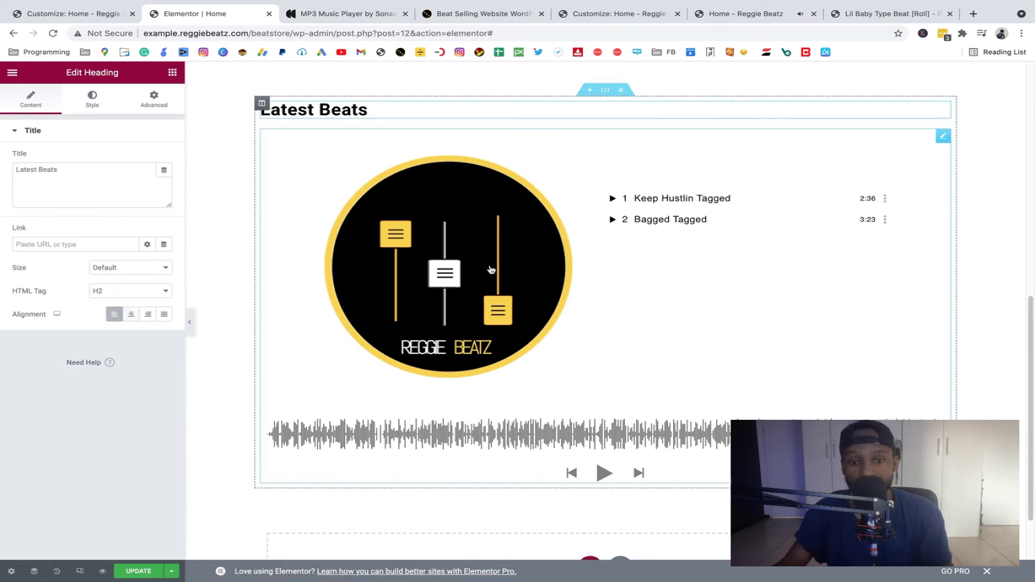
pyautogui.click(441, 250)
pyautogui.click(106, 105)
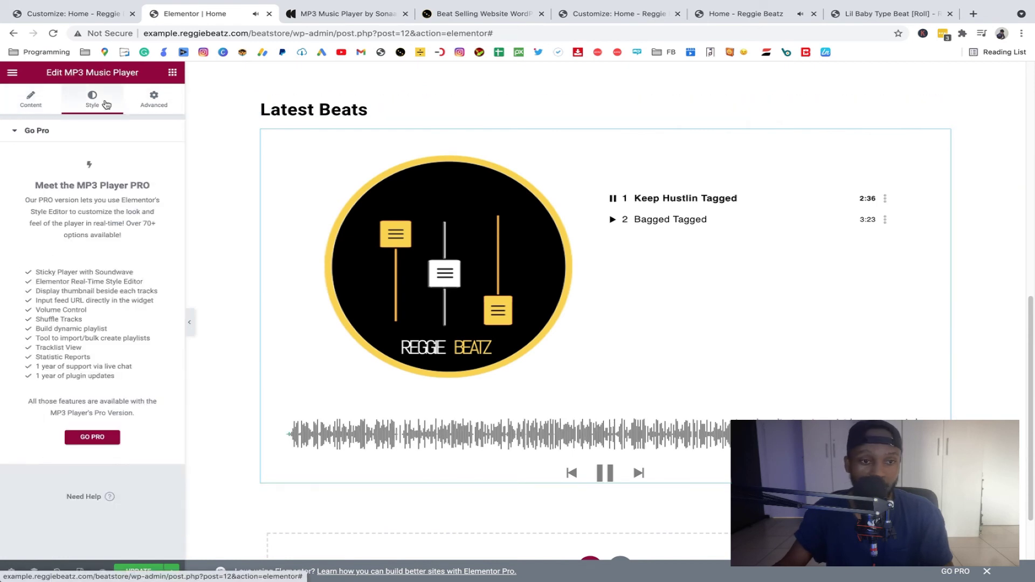
pyautogui.click(27, 106)
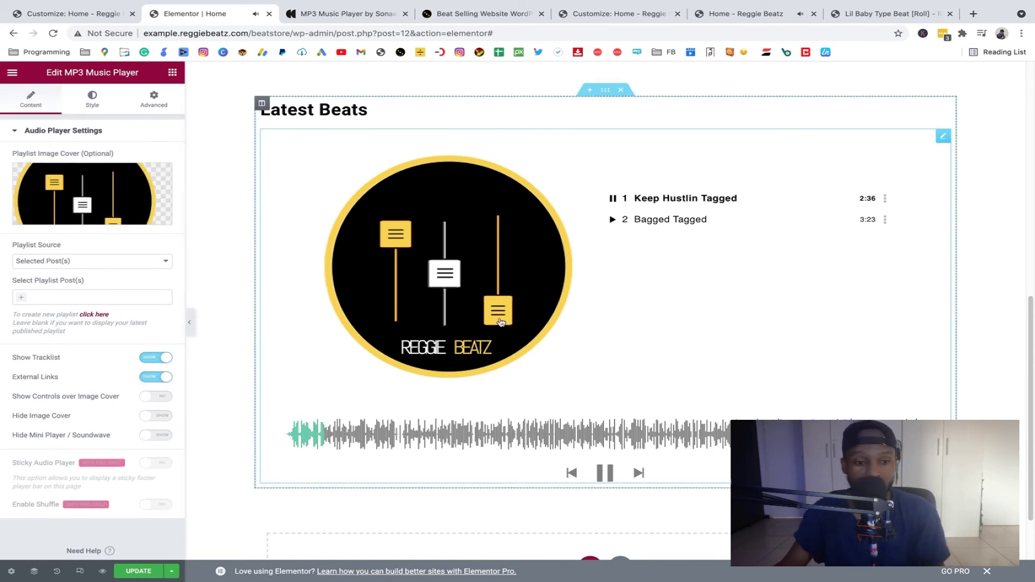
pyautogui.click(145, 102)
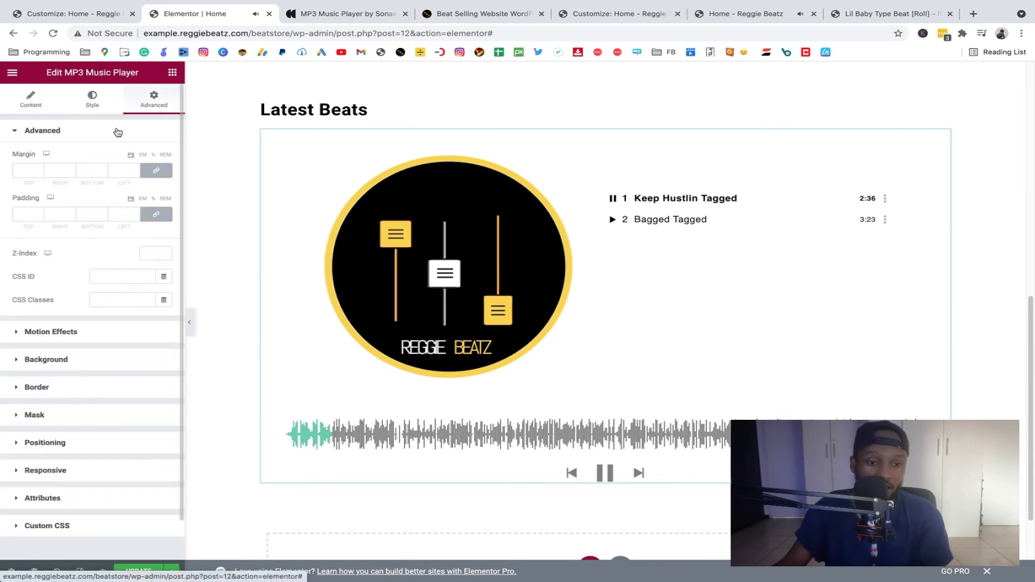
pyautogui.scroll(-2, 96, 224)
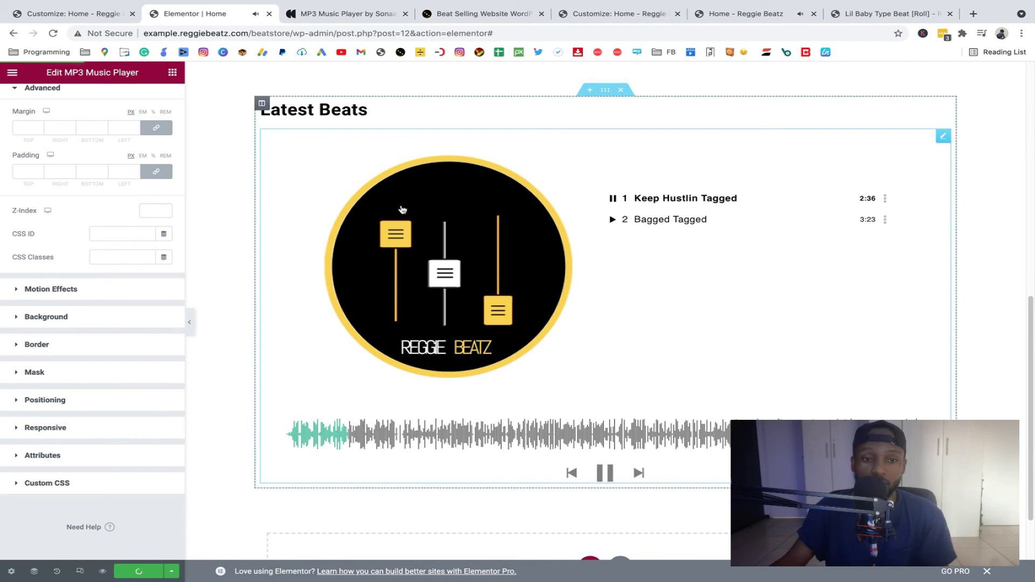
pyautogui.scroll(2, 337, 318)
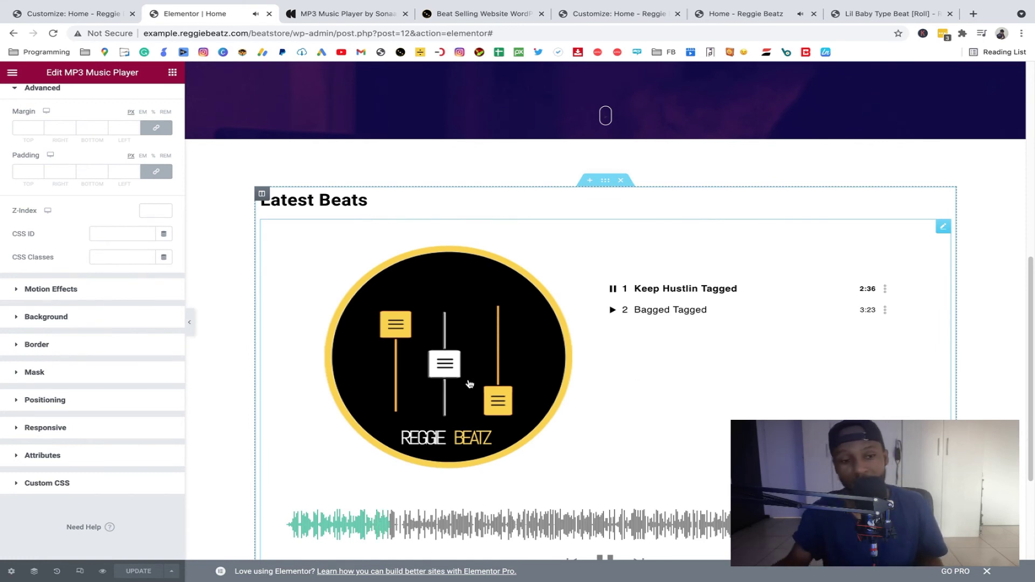
# Step: Play Bagged Tagged in the preview and return to the widget's Audio Player Settings on Content
pyautogui.scroll(-1, 649, 333)
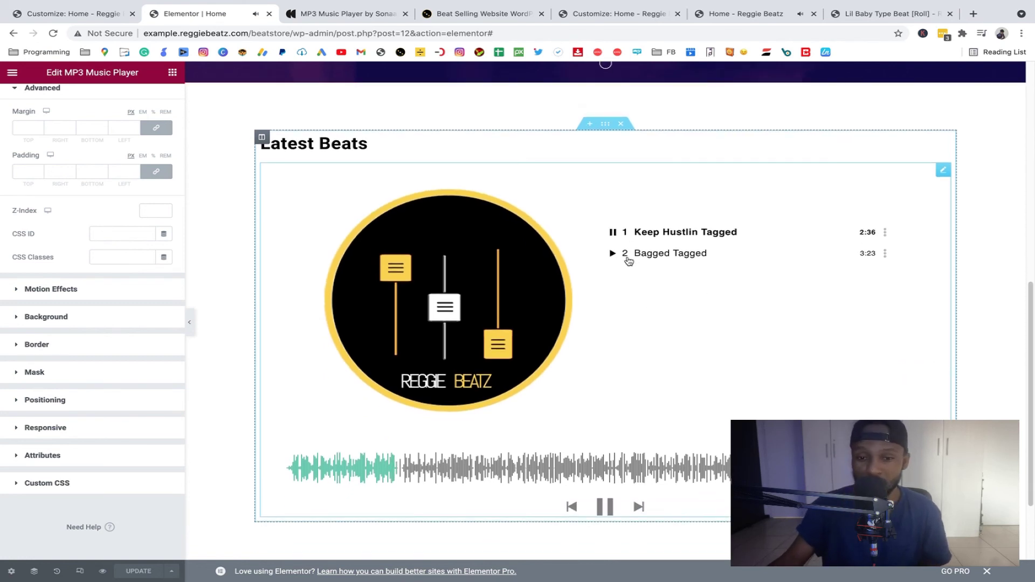
pyautogui.click(613, 254)
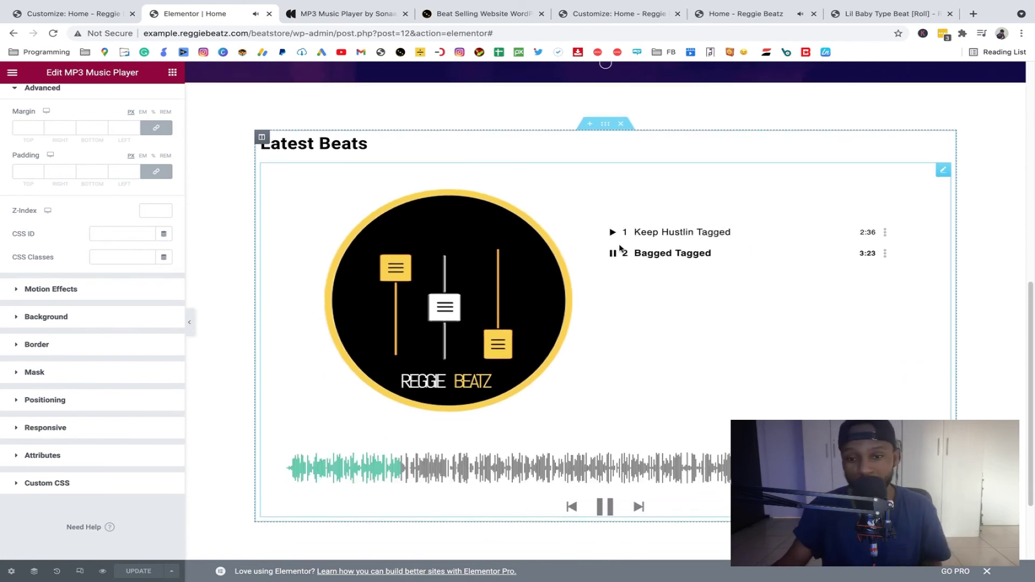
pyautogui.scroll(-1, 683, 294)
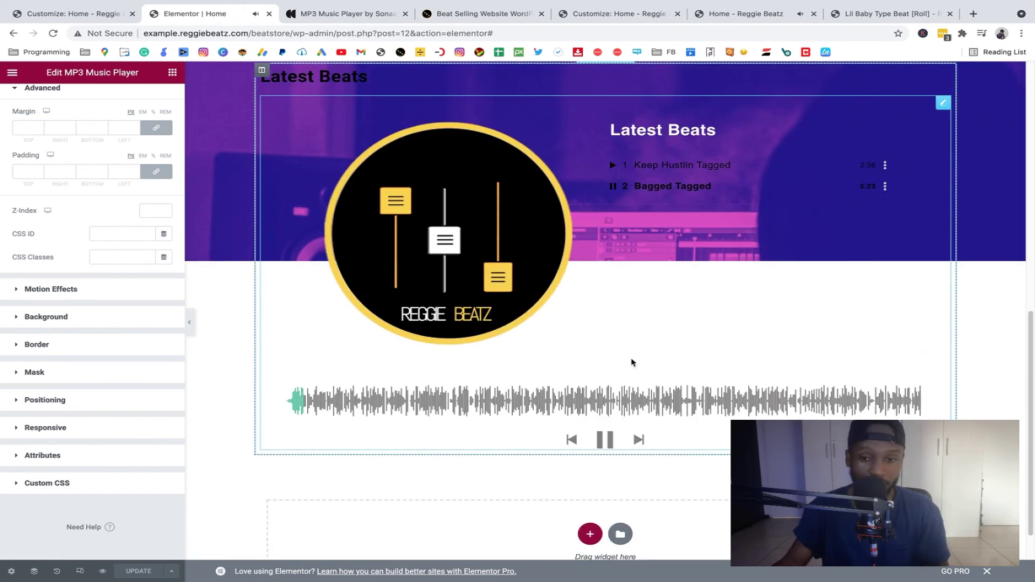
pyautogui.click(511, 334)
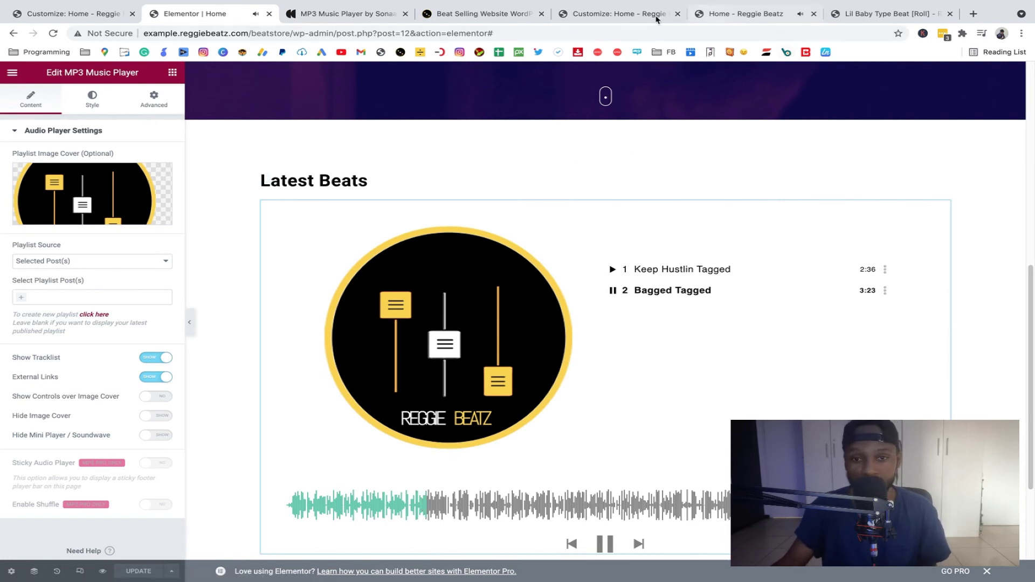
# Step: Glance at the live home page, then exit Elementor to the wp-admin Pages list
pyautogui.click(771, 19)
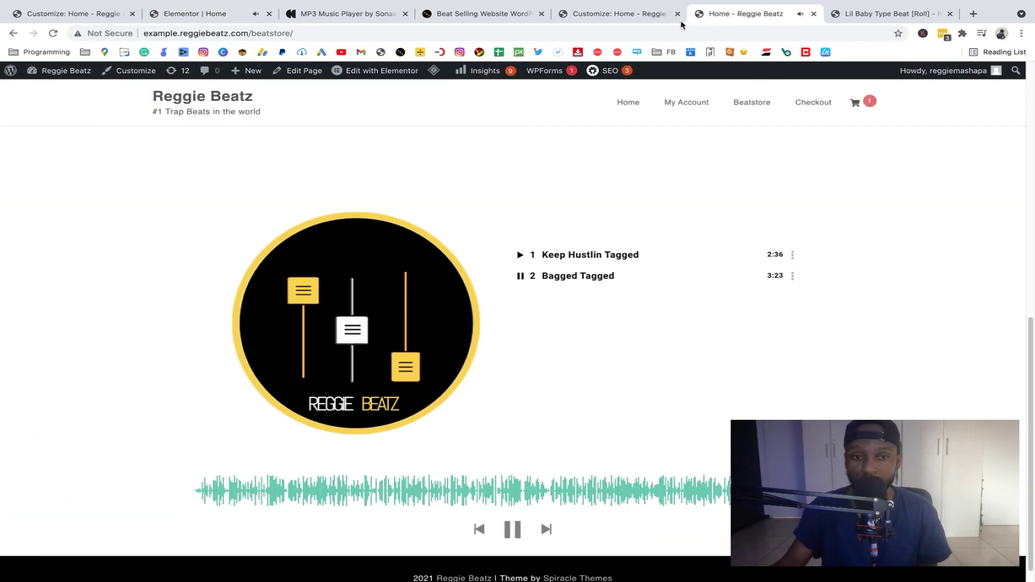
pyautogui.click(232, 17)
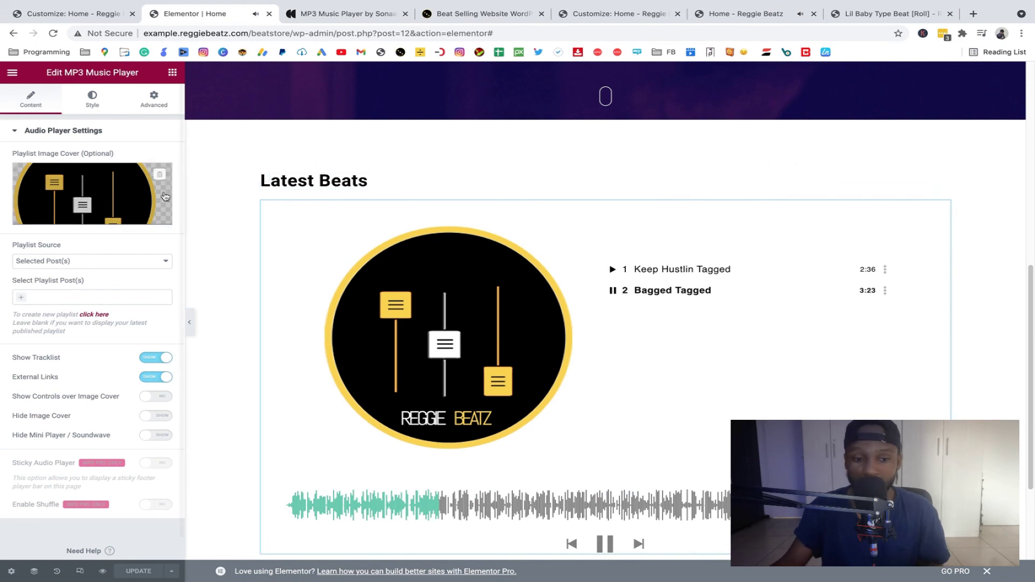
pyautogui.click(15, 79)
pyautogui.click(69, 274)
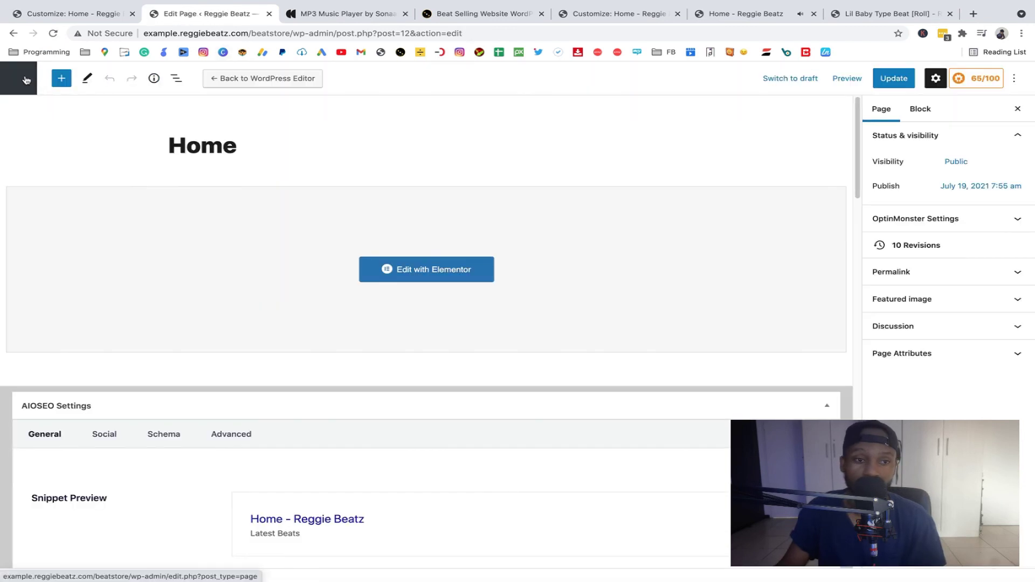
pyautogui.click(25, 80)
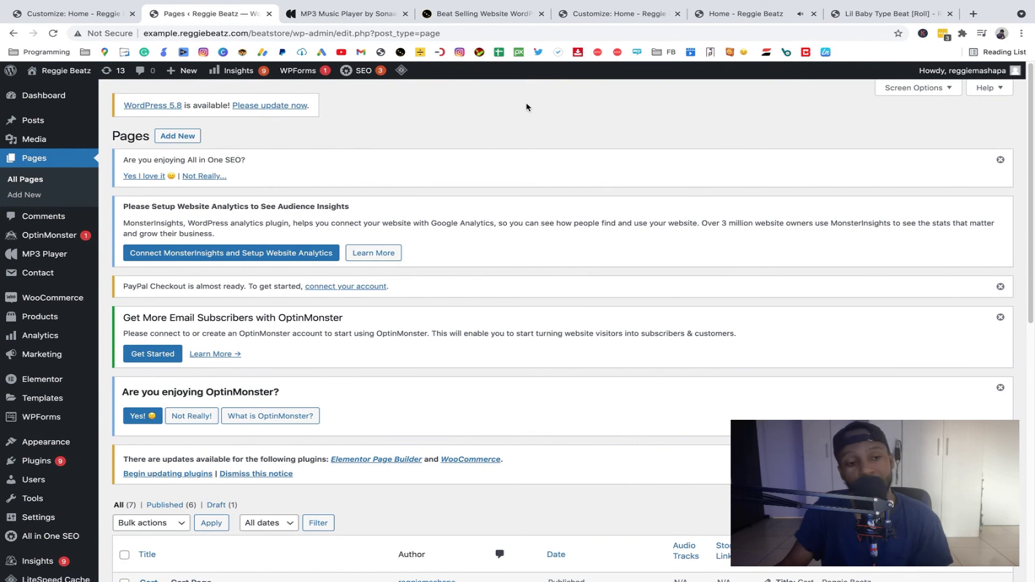
# Step: Browse All Products, then open MP3 Player > All Playlists showing the Latest Beats playlist
pyautogui.moveTo(45, 324)
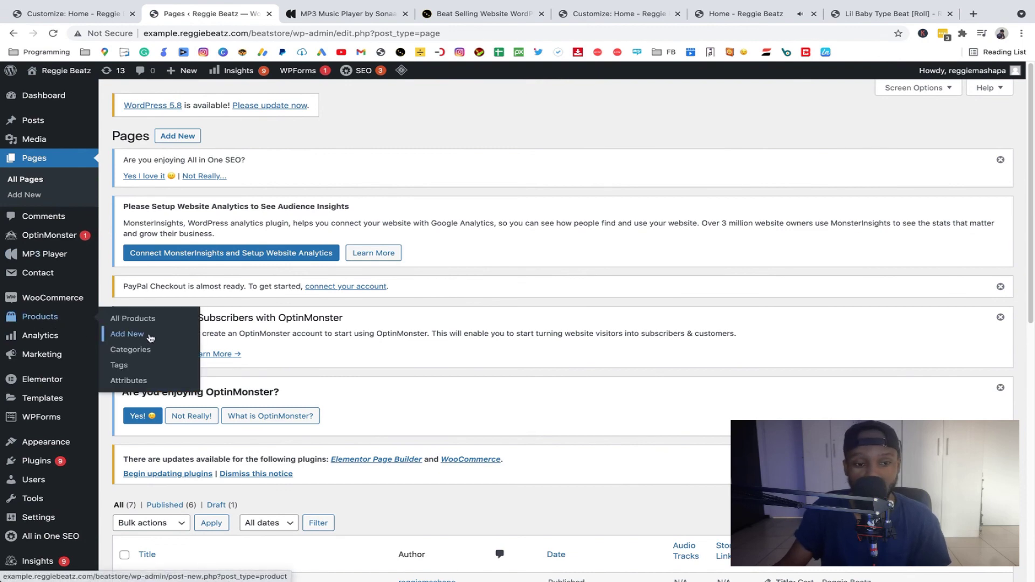
pyautogui.click(151, 323)
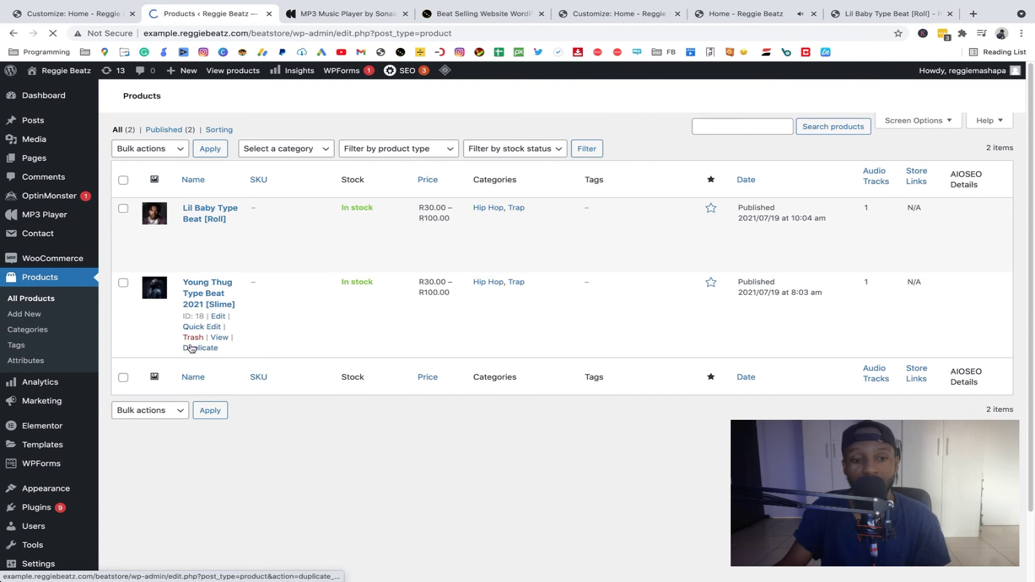
pyautogui.click(194, 349)
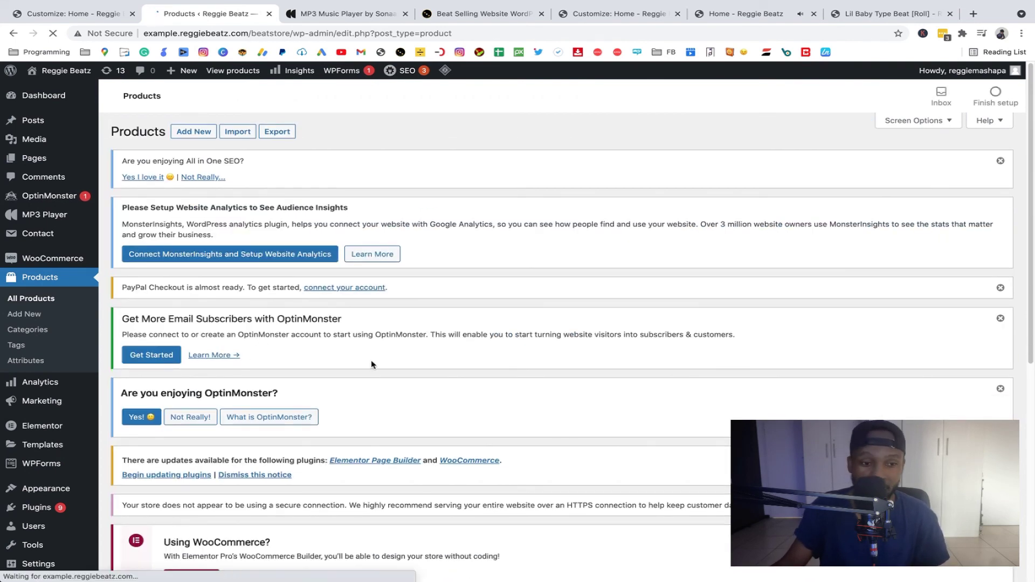
pyautogui.scroll(-3, 370, 363)
pyautogui.scroll(-1, 436, 473)
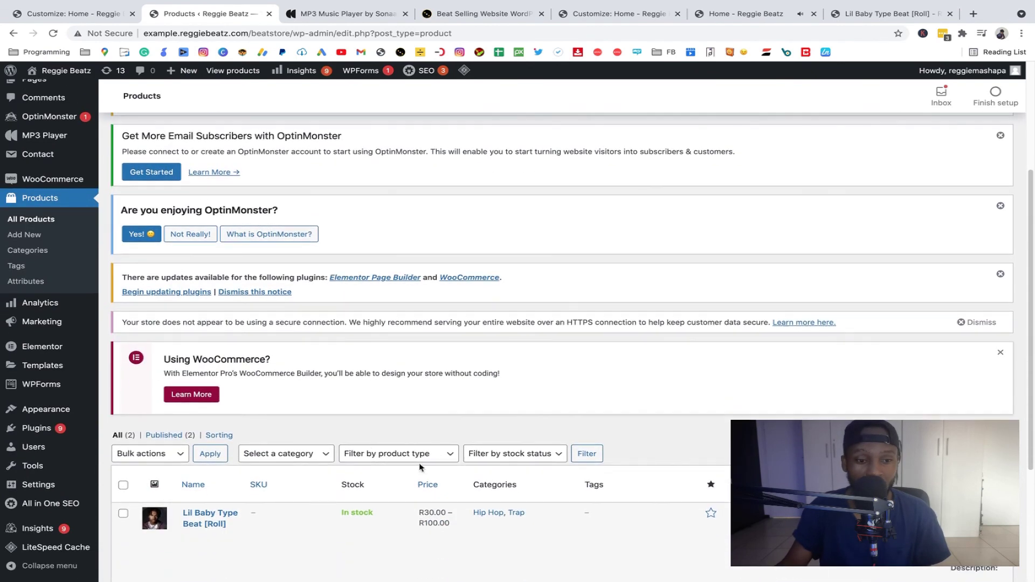
pyautogui.moveTo(52, 136)
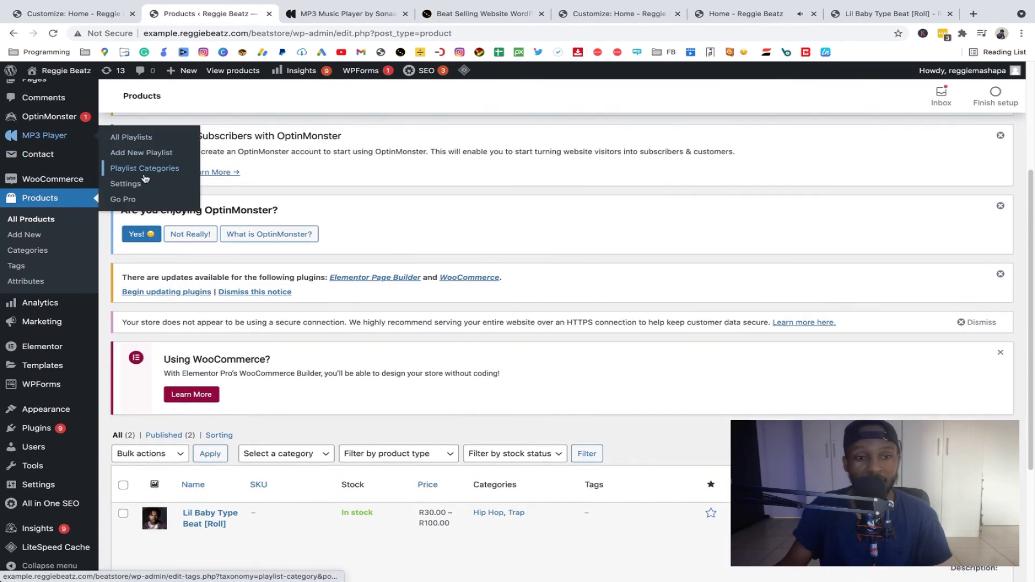
pyautogui.click(144, 138)
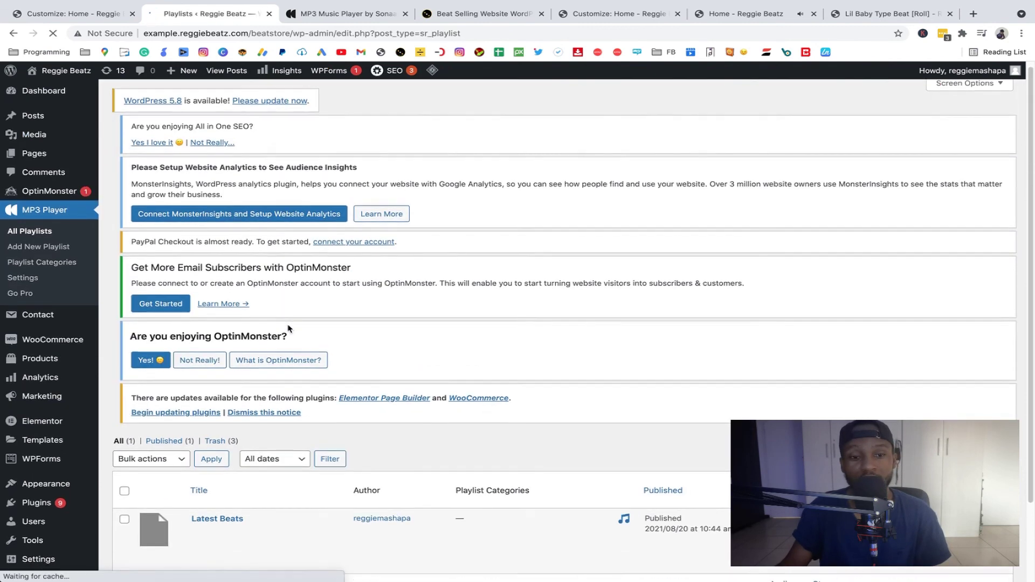
# Step: Edit the Latest Beats playlist, review Track 1 and Track 2 call-to-action links, then return to the live site
pyautogui.scroll(-1, 286, 345)
pyautogui.scroll(-1, 212, 511)
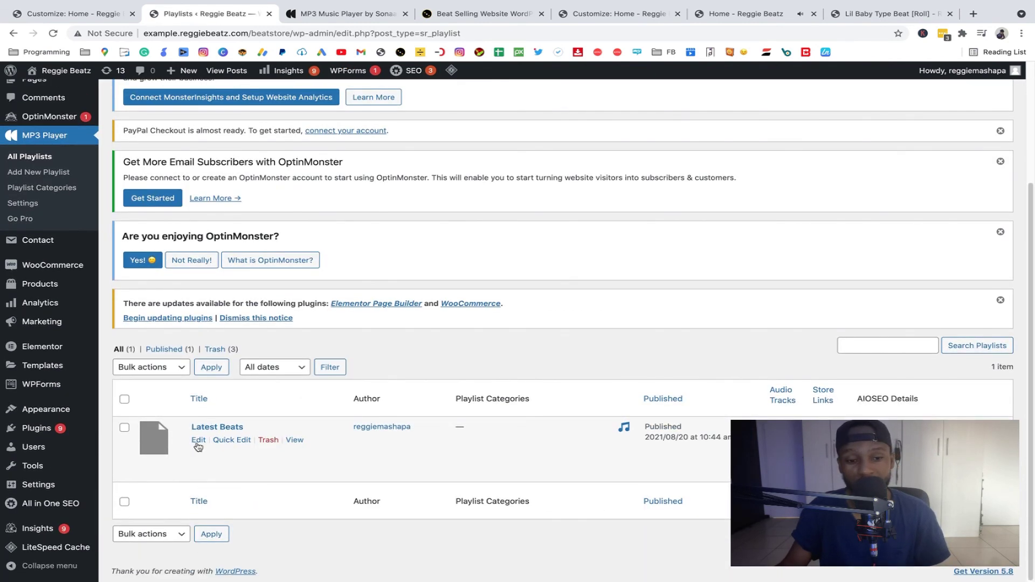
pyautogui.click(198, 441)
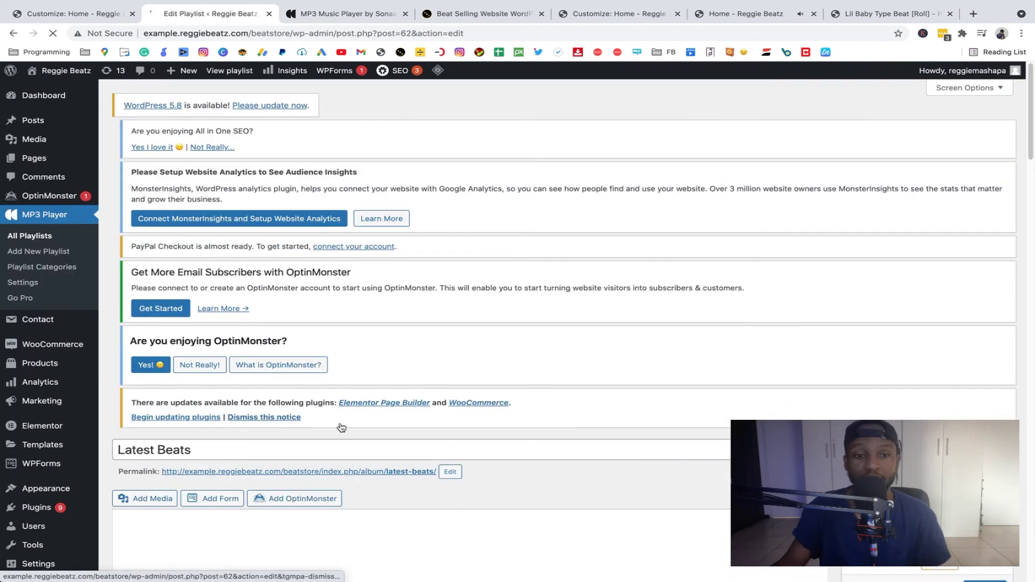
pyautogui.scroll(-10, 274, 424)
pyautogui.scroll(-13, 274, 424)
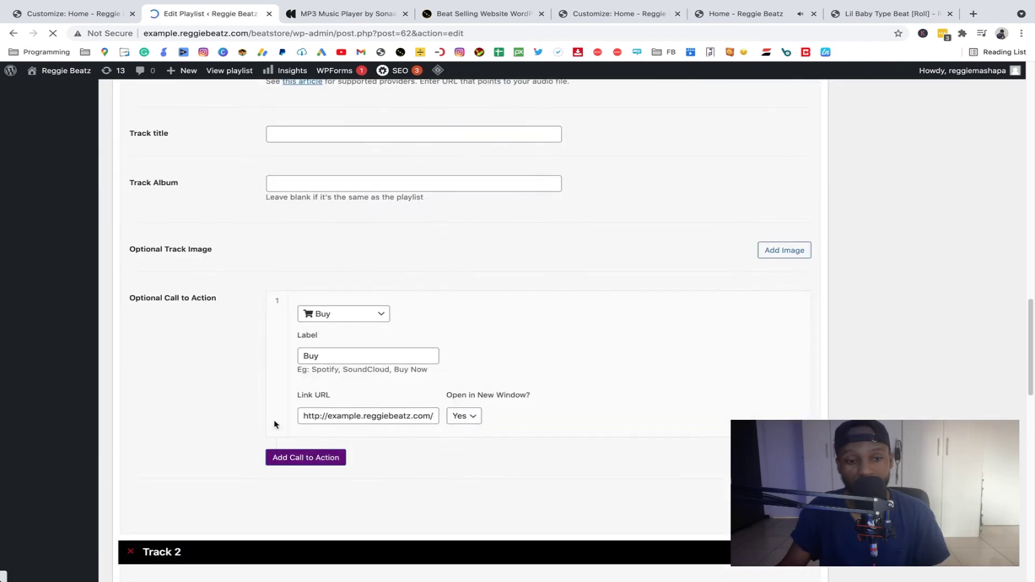
pyautogui.scroll(13, 274, 424)
pyautogui.scroll(-5, 274, 425)
pyautogui.scroll(-3, 274, 424)
pyautogui.scroll(15, 274, 424)
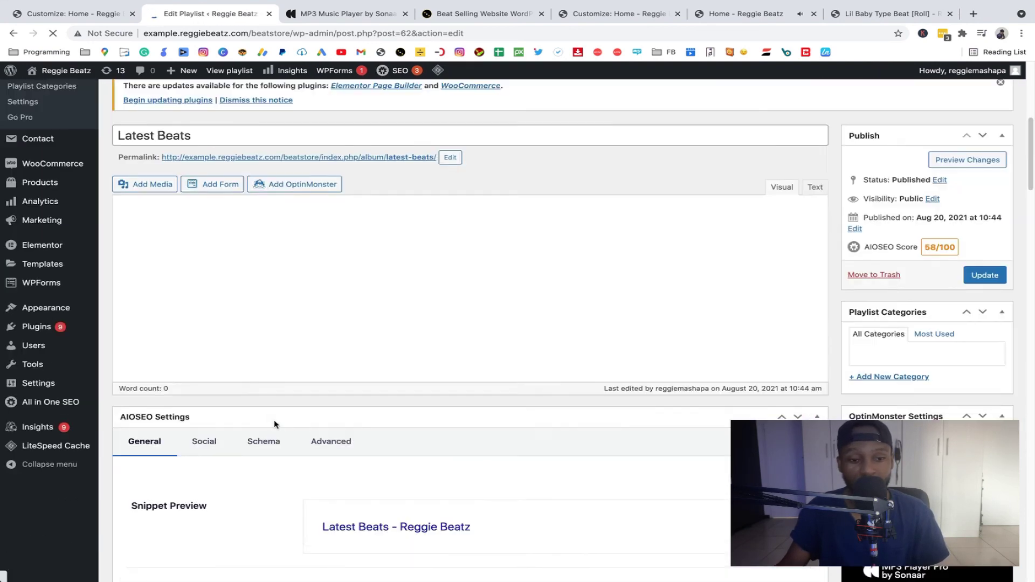
pyautogui.scroll(-5, 274, 425)
pyautogui.scroll(-20, 274, 424)
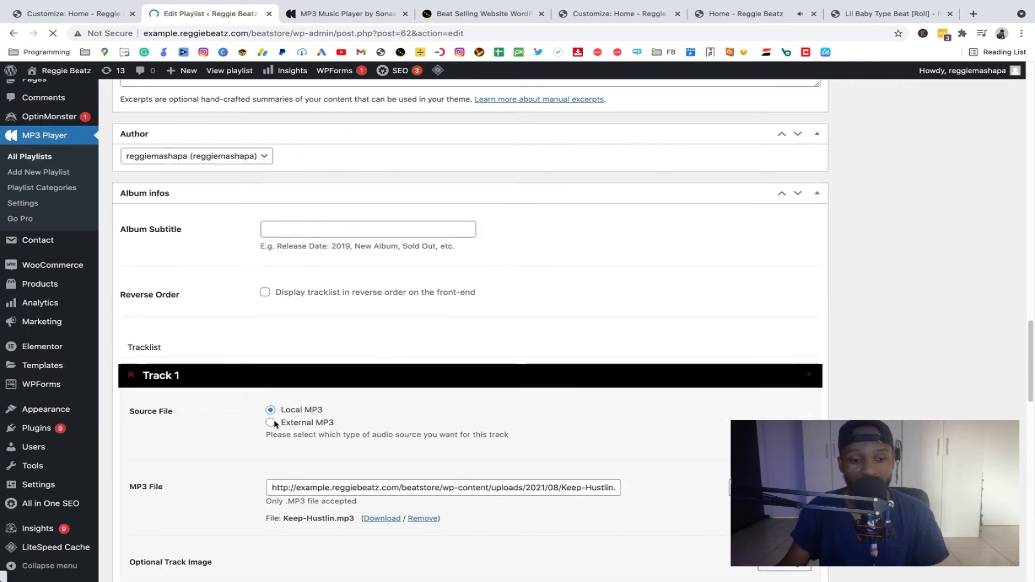
pyautogui.scroll(-10, 275, 421)
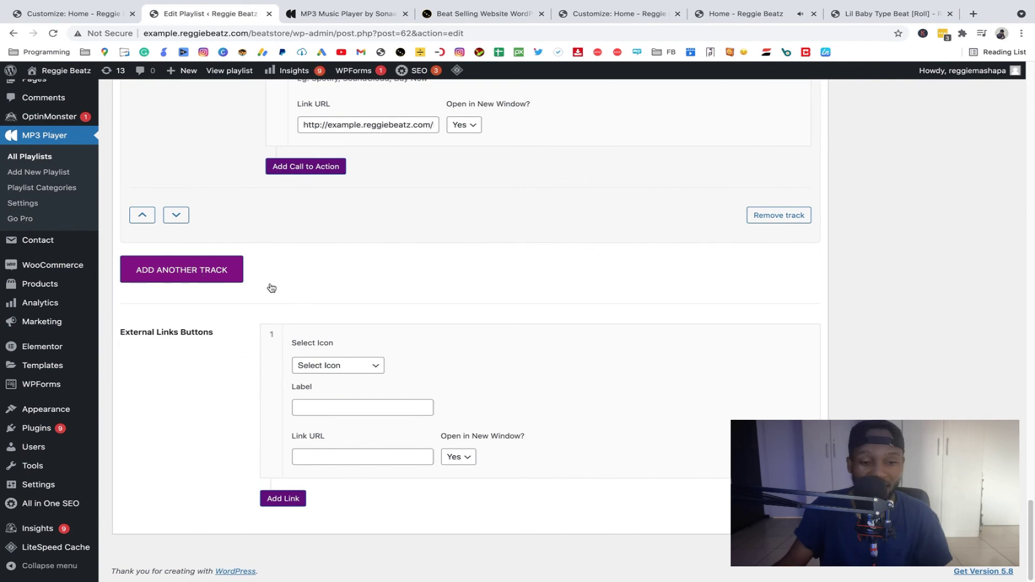
pyautogui.scroll(4, 286, 363)
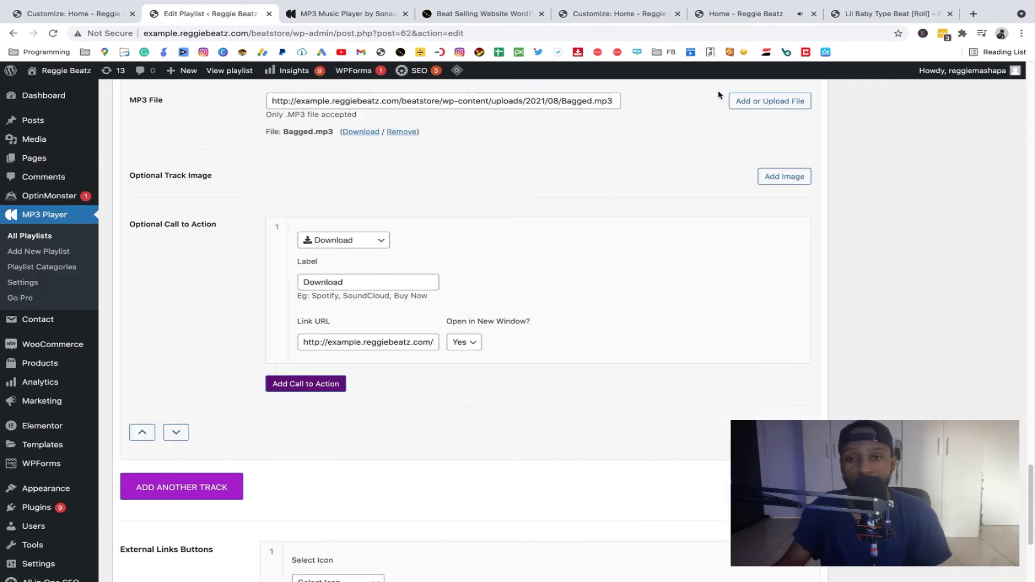
pyautogui.click(754, 15)
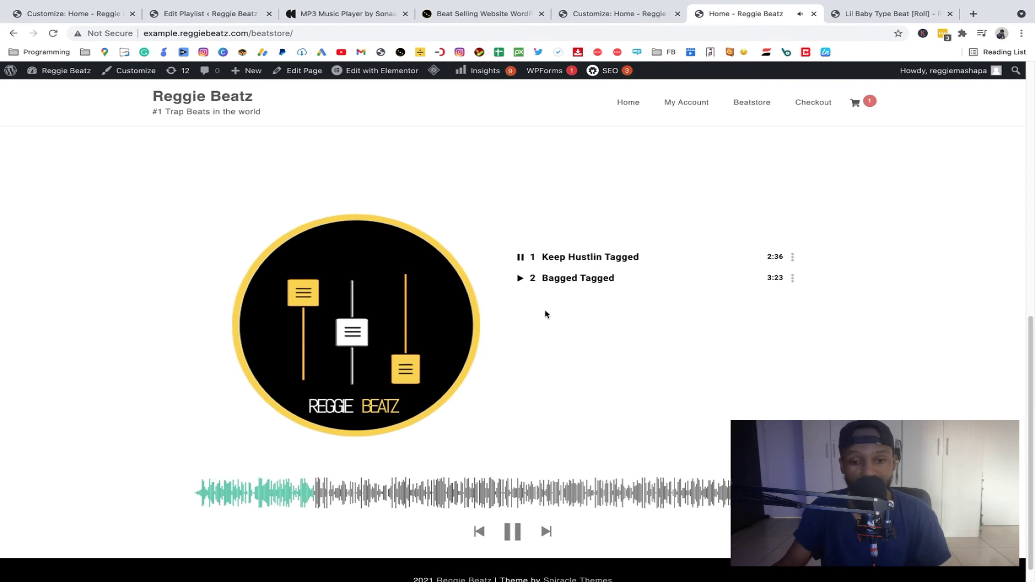
# Step: Scroll the live home page to inspect the 'Buy 2 Get 1 FREE' banner and two-track player
pyautogui.scroll(-1, 592, 332)
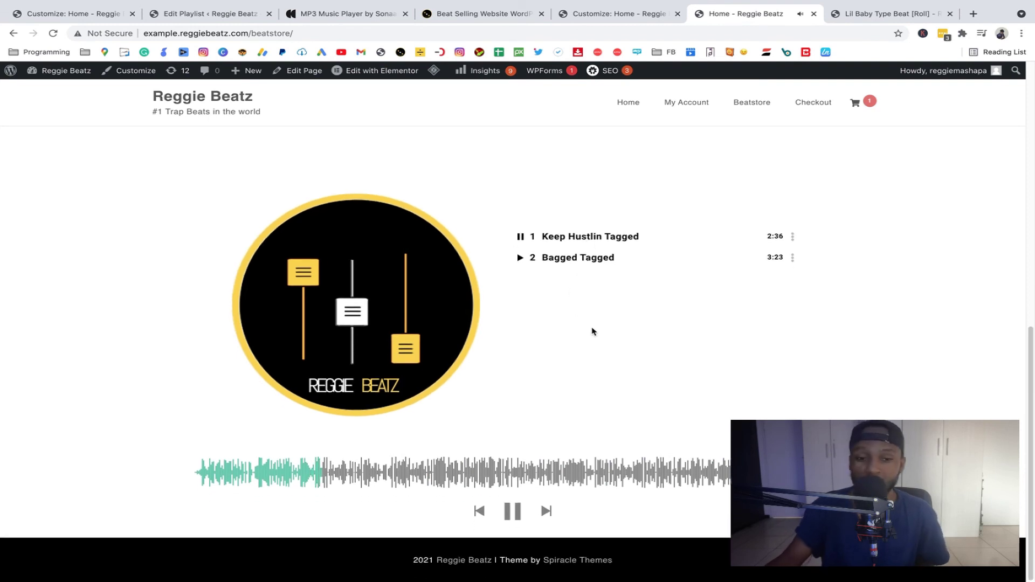
pyautogui.scroll(5, 593, 331)
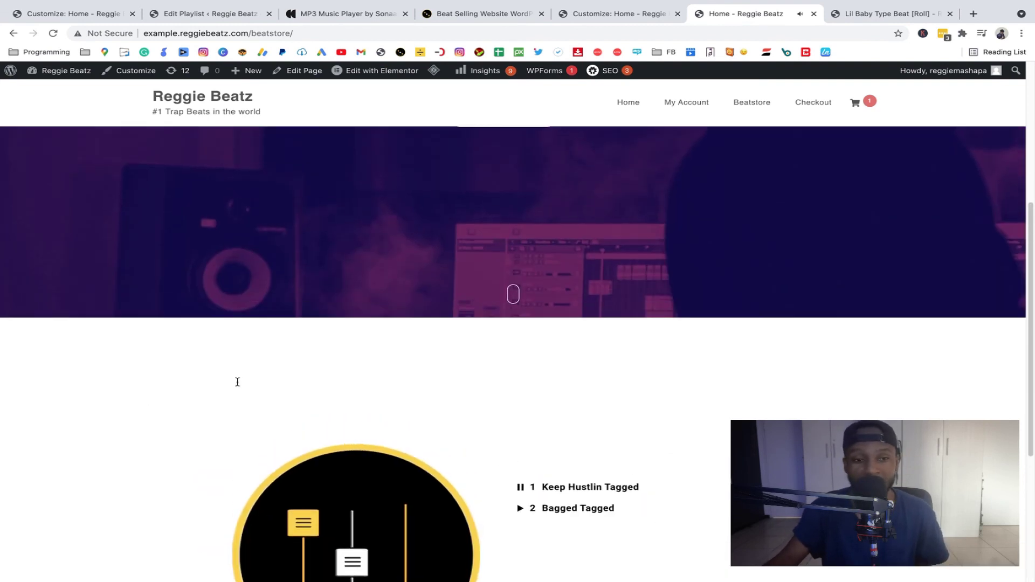
pyautogui.scroll(-3, 564, 386)
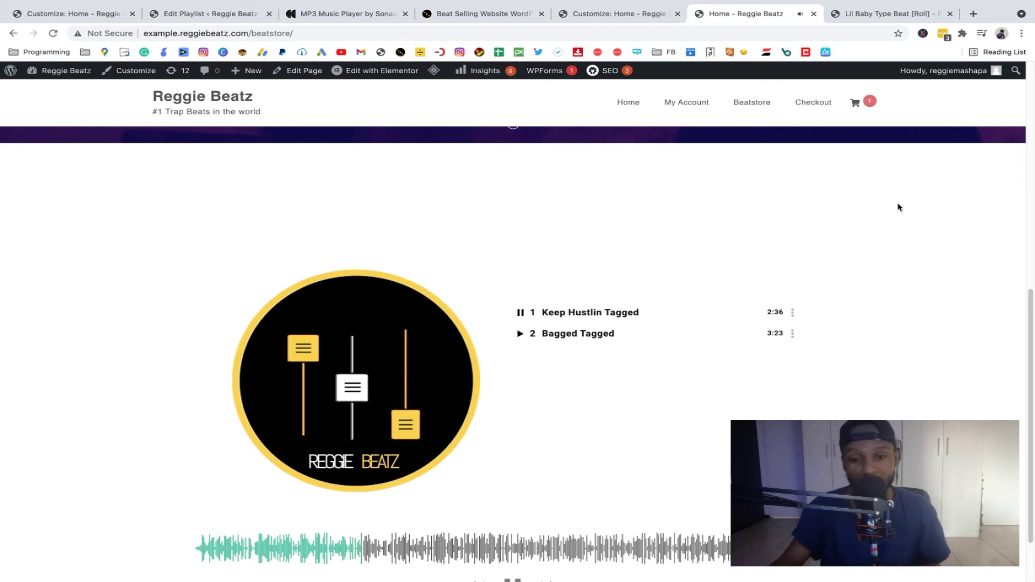
pyautogui.scroll(-2, 539, 455)
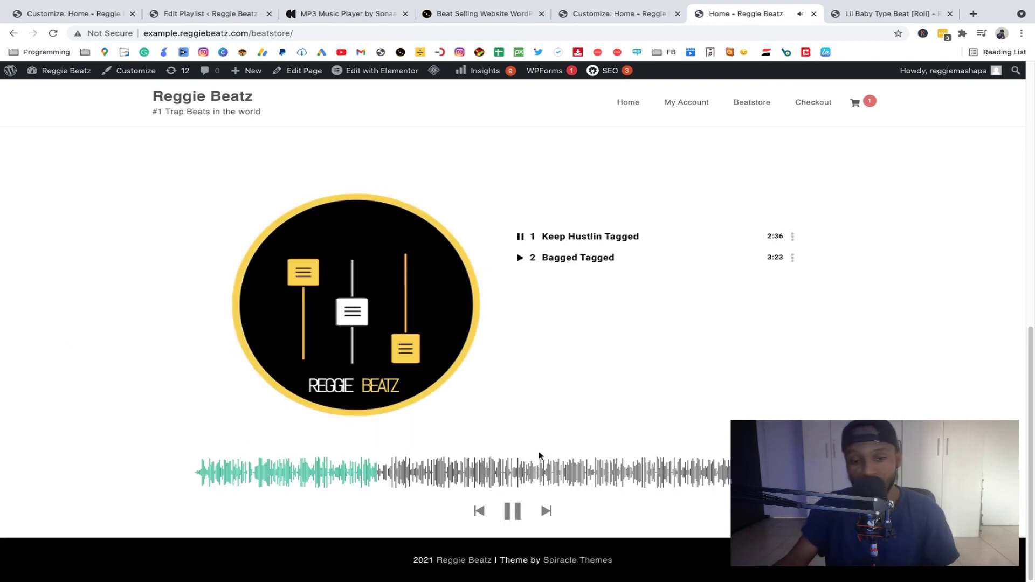
pyautogui.scroll(6, 539, 456)
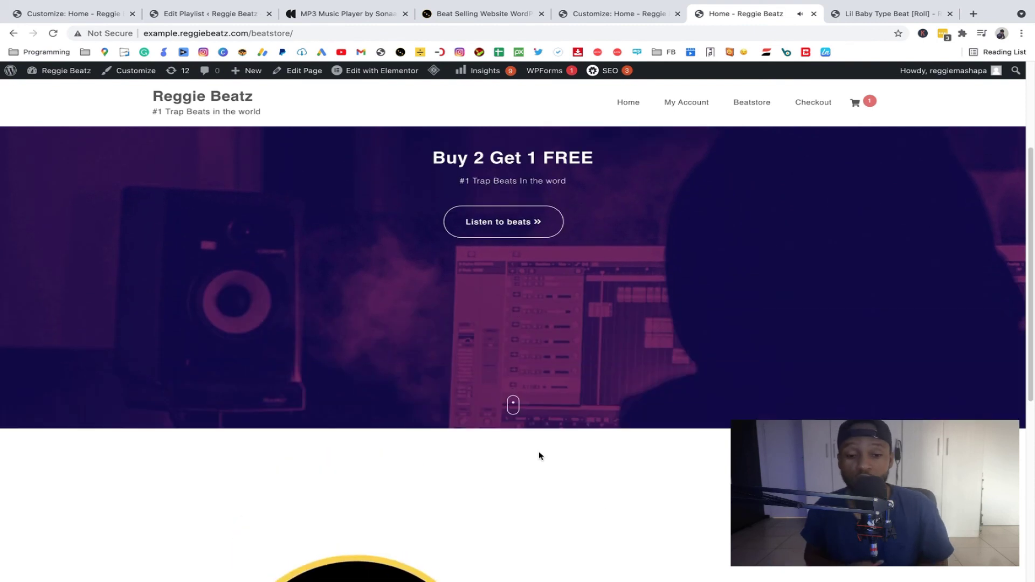